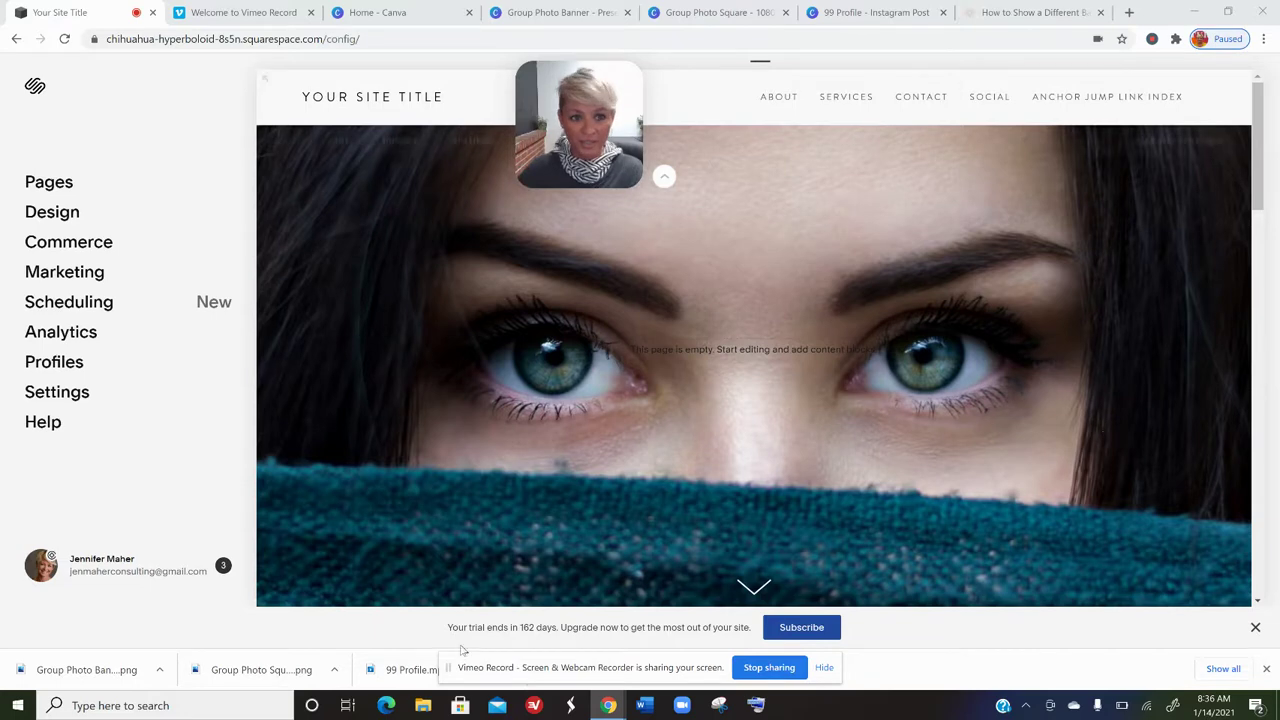
- Preview the home page and its banner in the mobile layout, and return to the desktop layout
{"action": "mouse_move", "coordinate": [926, 340]}
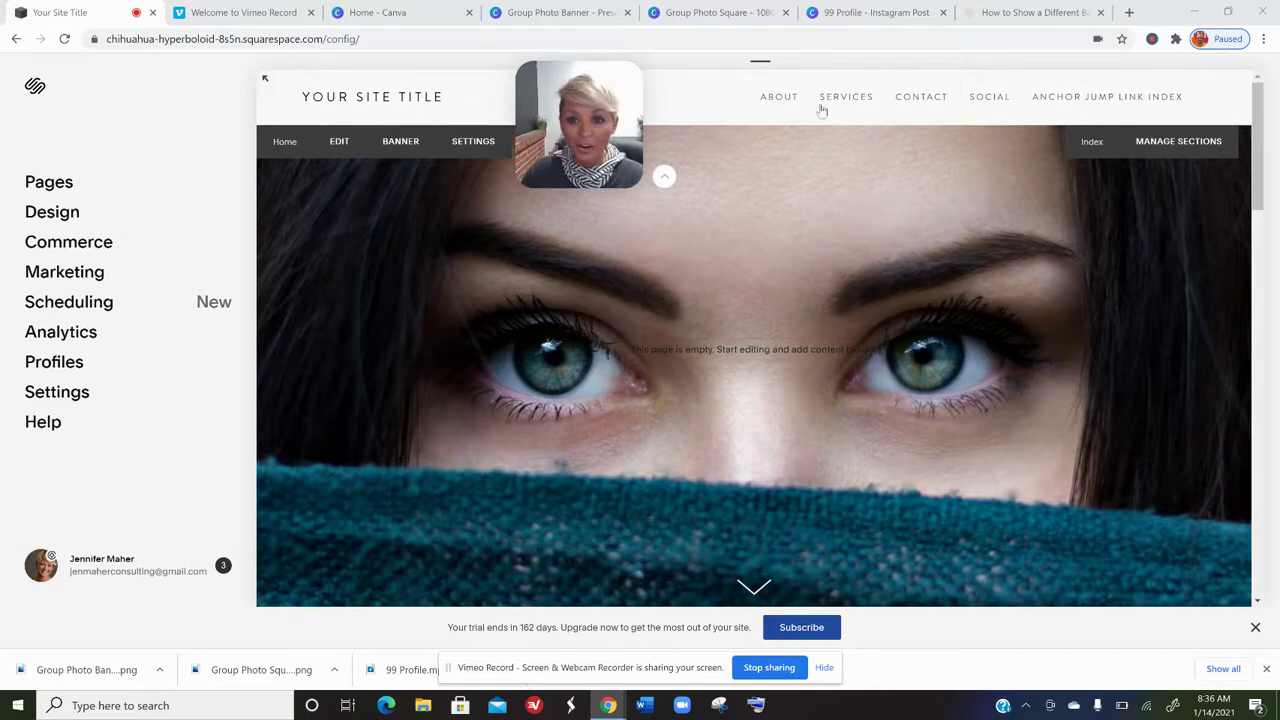
{"action": "mouse_move", "coordinate": [763, 68]}
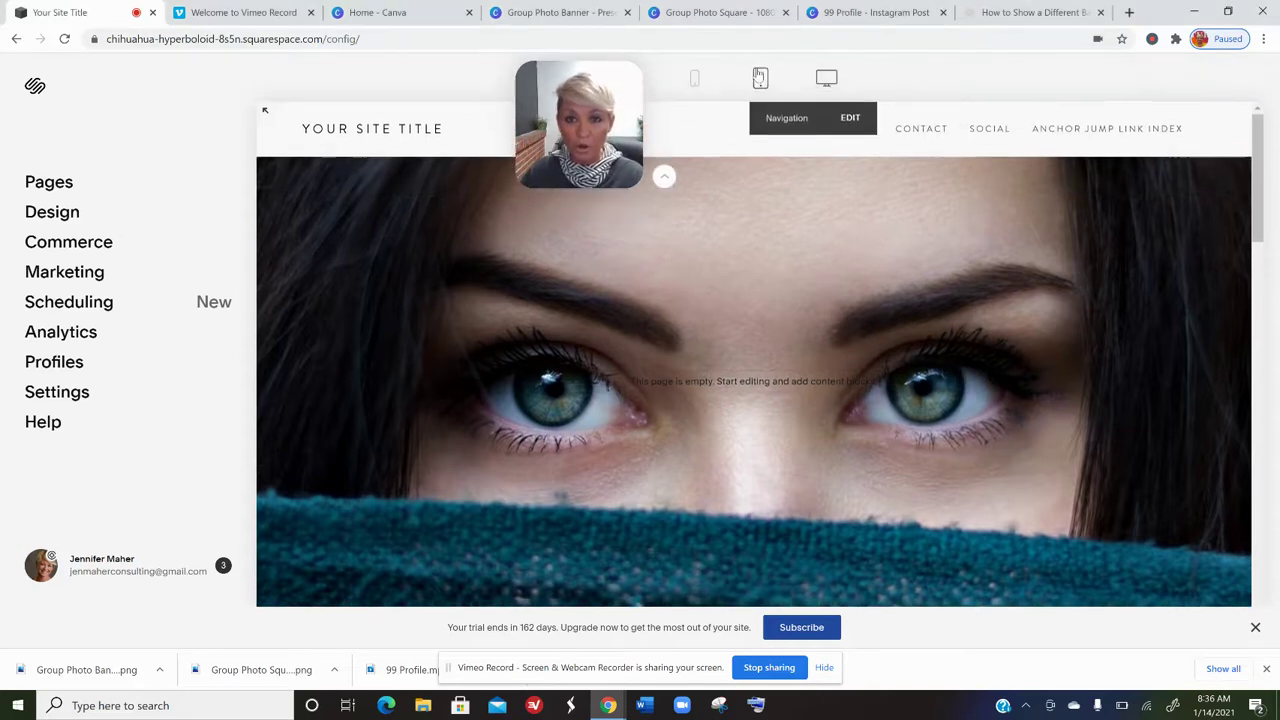
{"action": "left_click", "coordinate": [696, 80]}
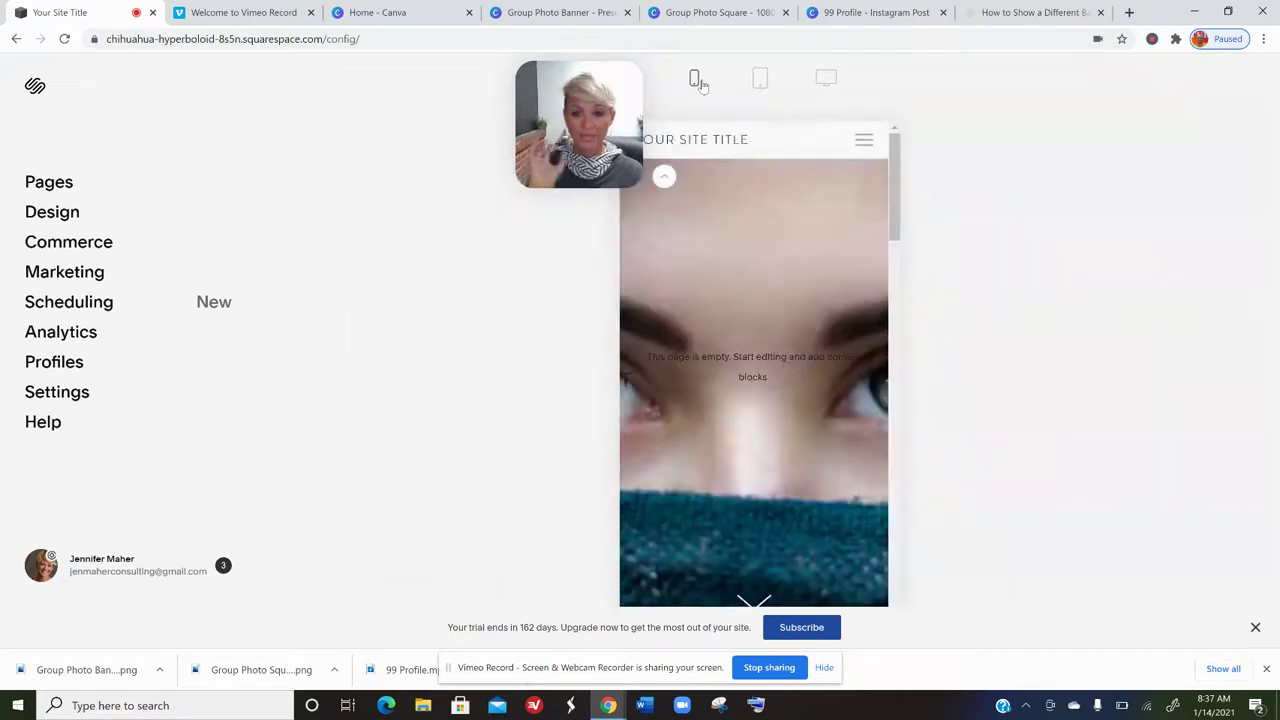
{"action": "mouse_move", "coordinate": [745, 442]}
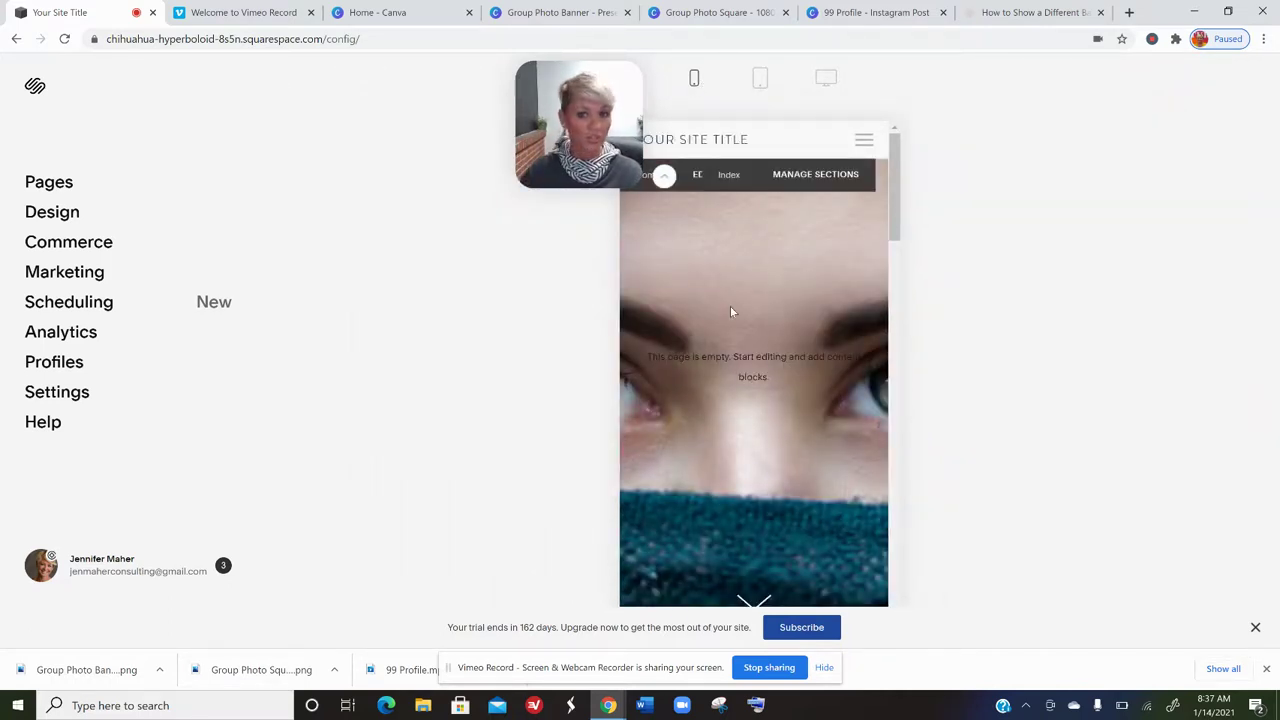
{"action": "left_click", "coordinate": [826, 80]}
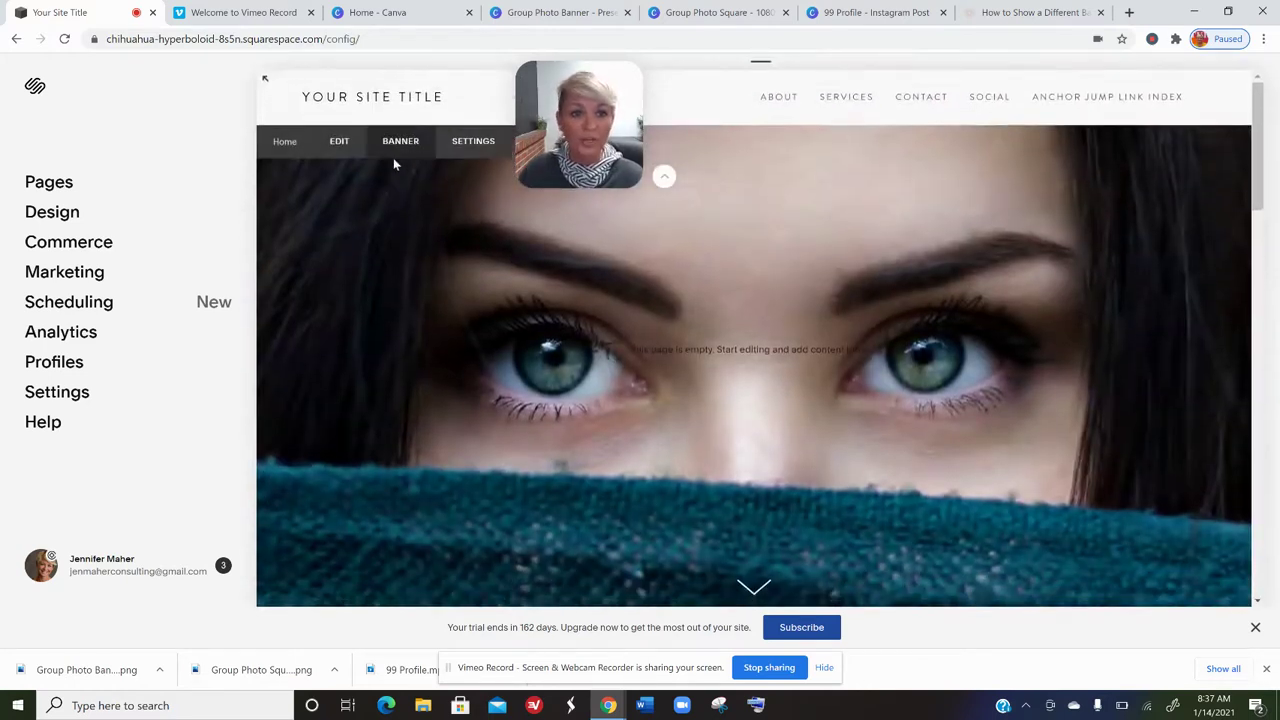
- Move the Home banner image's focal point onto the right-hand eye, save, and check the banner in the mobile preview
{"action": "left_click", "coordinate": [400, 144]}
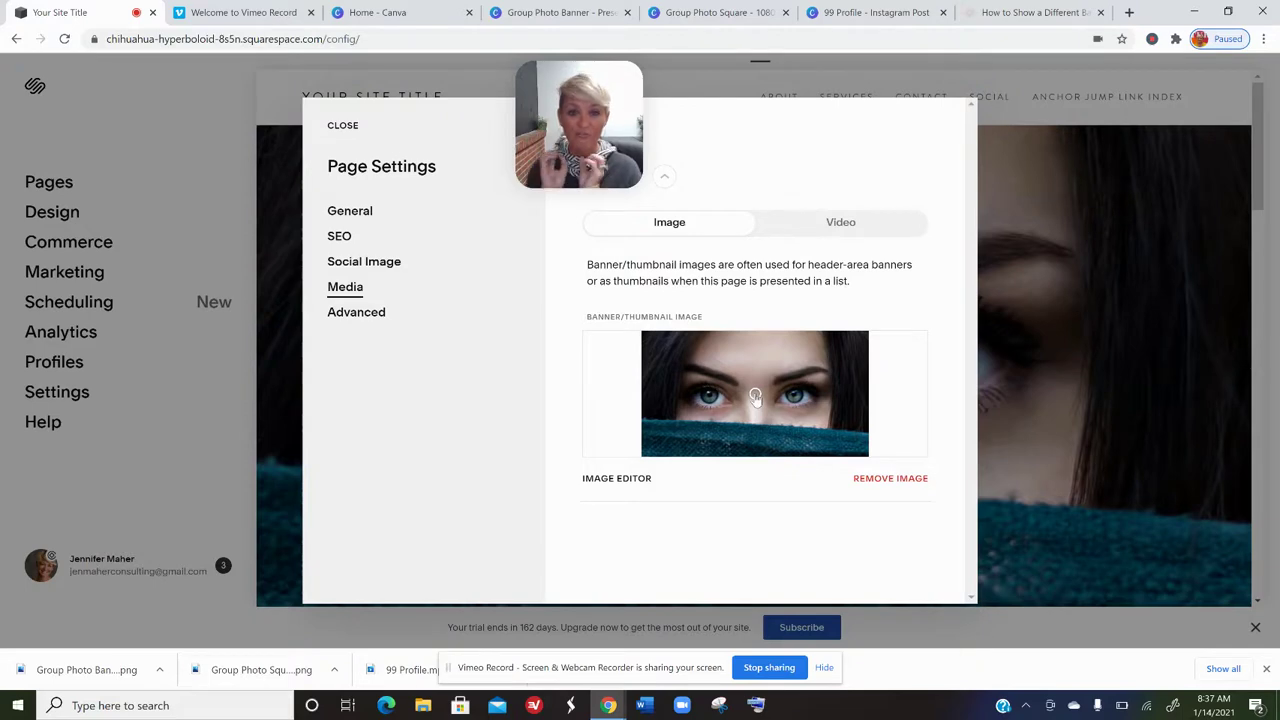
{"action": "left_click_drag", "start_coordinate": [755, 397], "coordinate": [797, 397]}
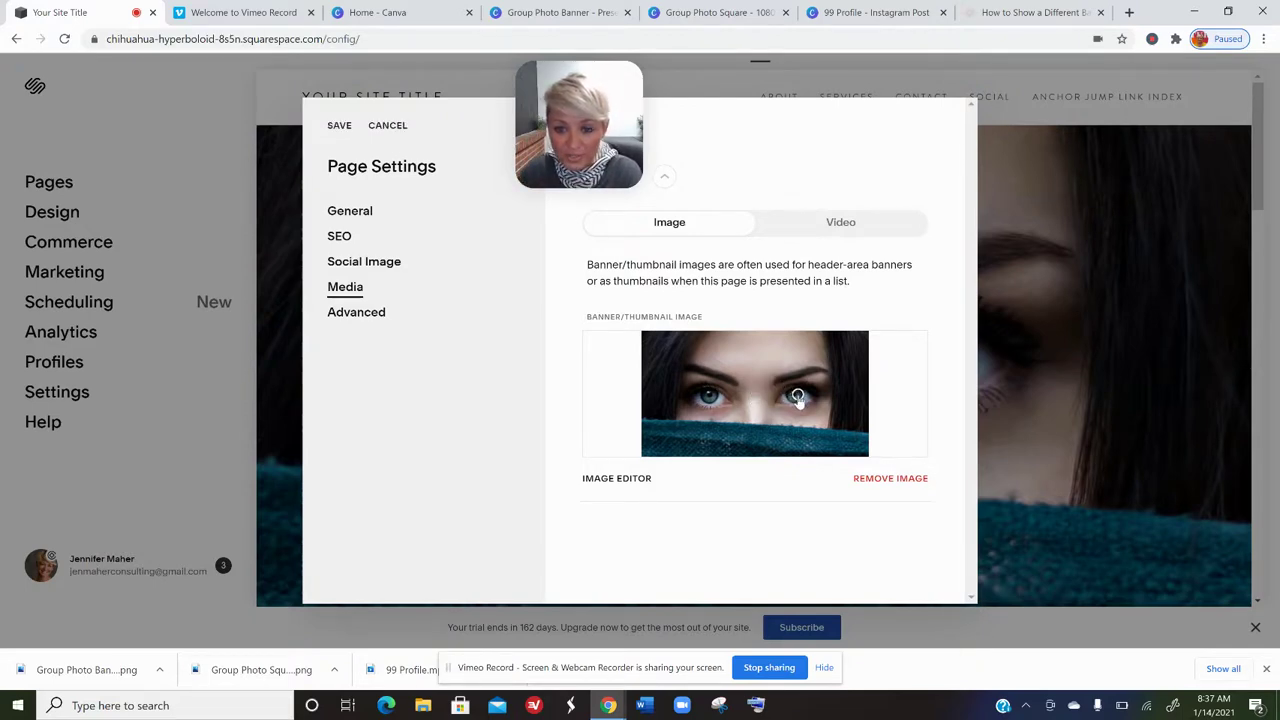
{"action": "left_click", "coordinate": [340, 127]}
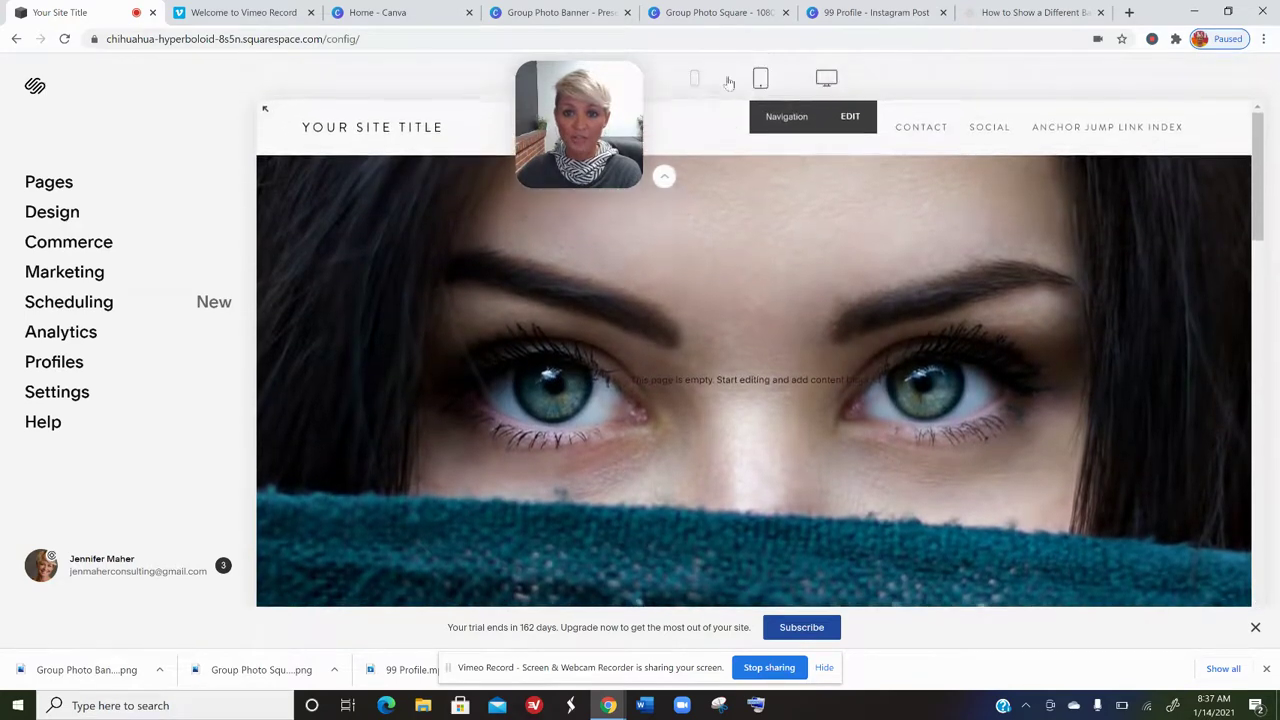
{"action": "left_click", "coordinate": [694, 82]}
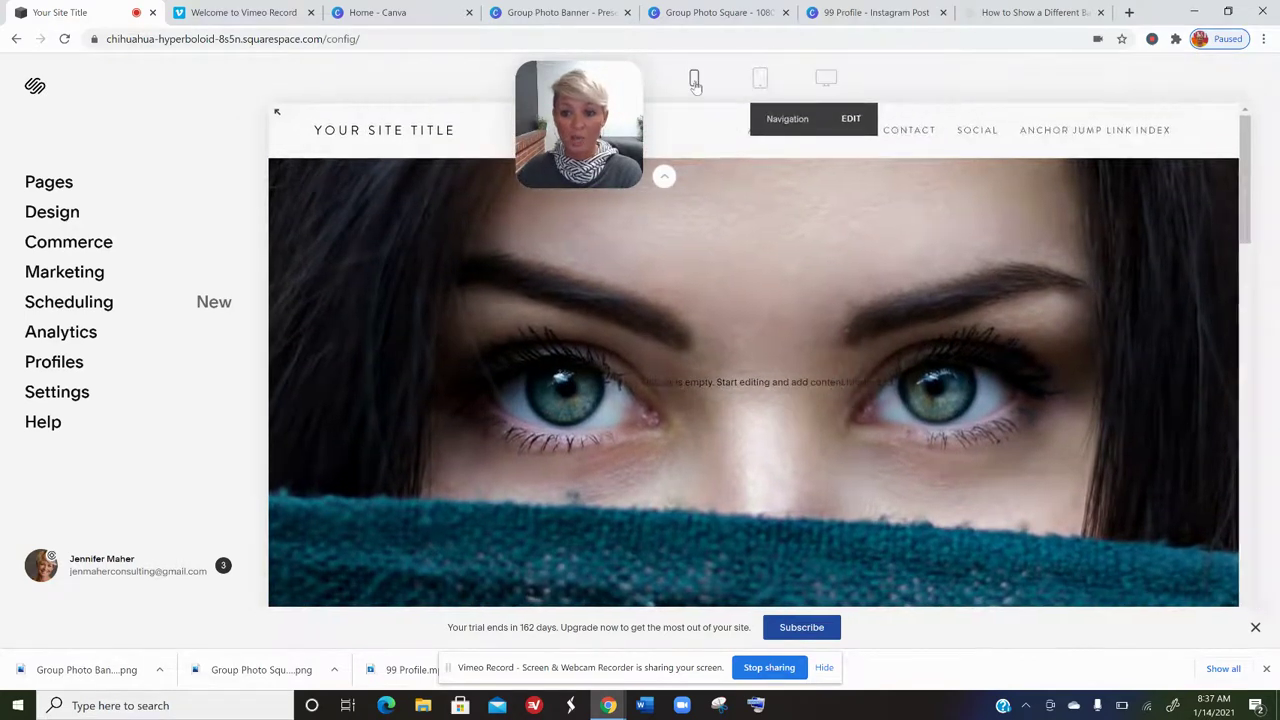
{"action": "mouse_move", "coordinate": [737, 166]}
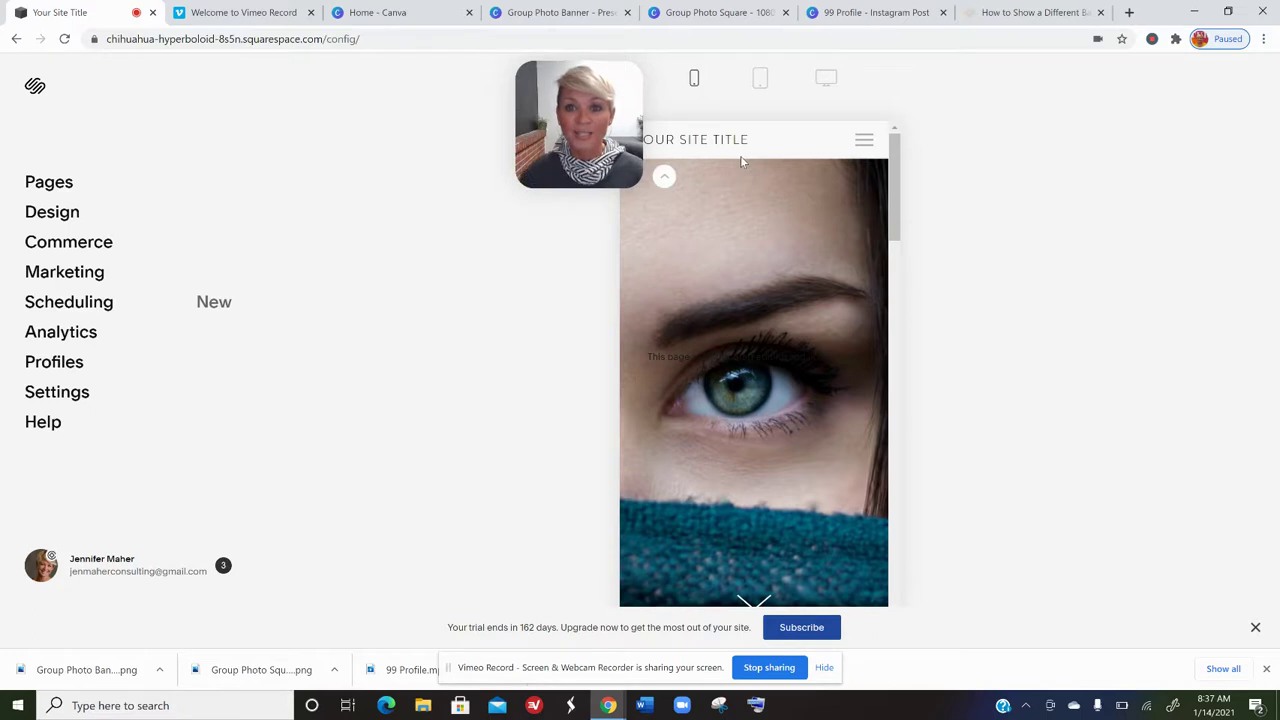
{"action": "left_click", "coordinate": [826, 82]}
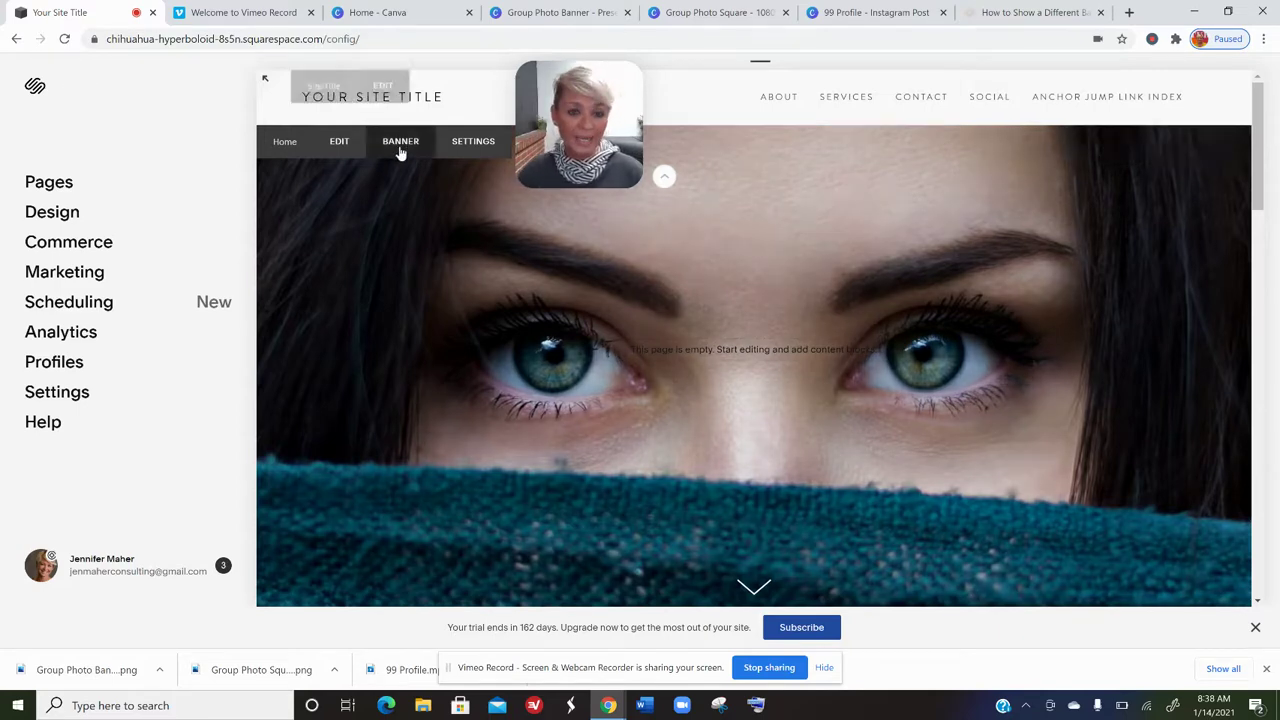
- Replace the Home banner image with Group Photo Banner from the Downloads folder, save, and check it in the mobile preview
{"action": "left_click", "coordinate": [400, 146]}
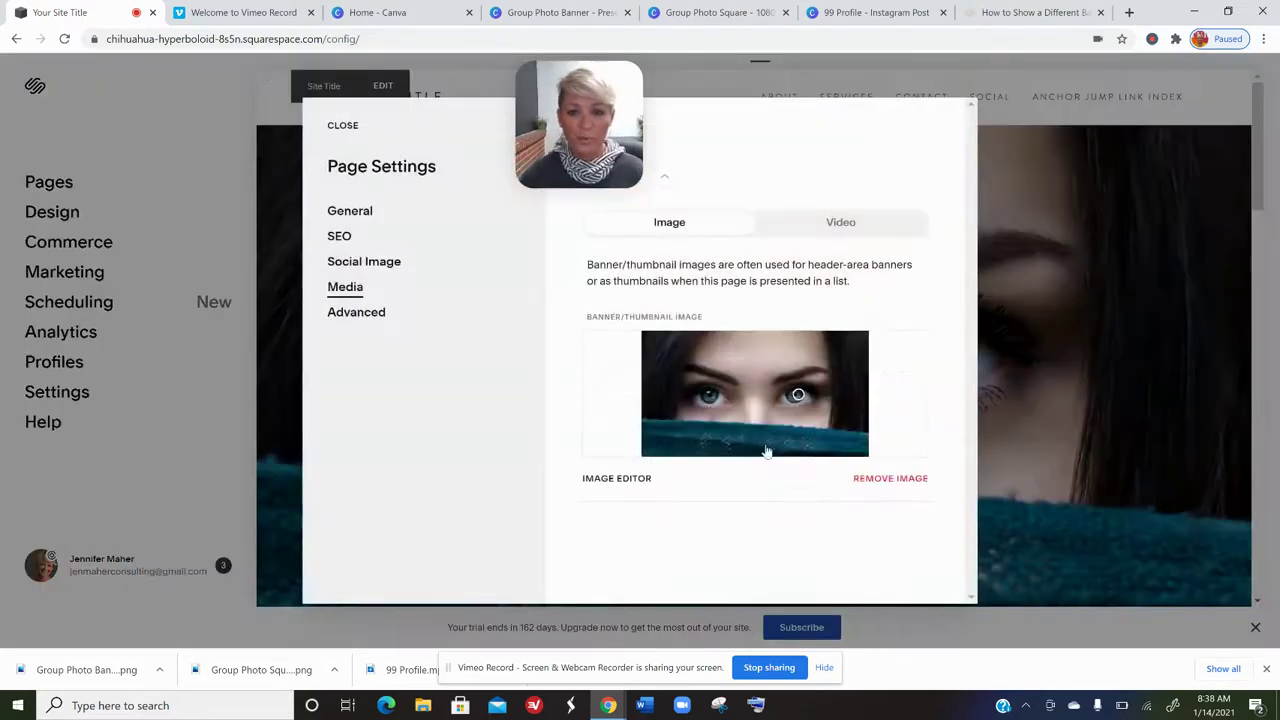
{"action": "left_click", "coordinate": [906, 480]}
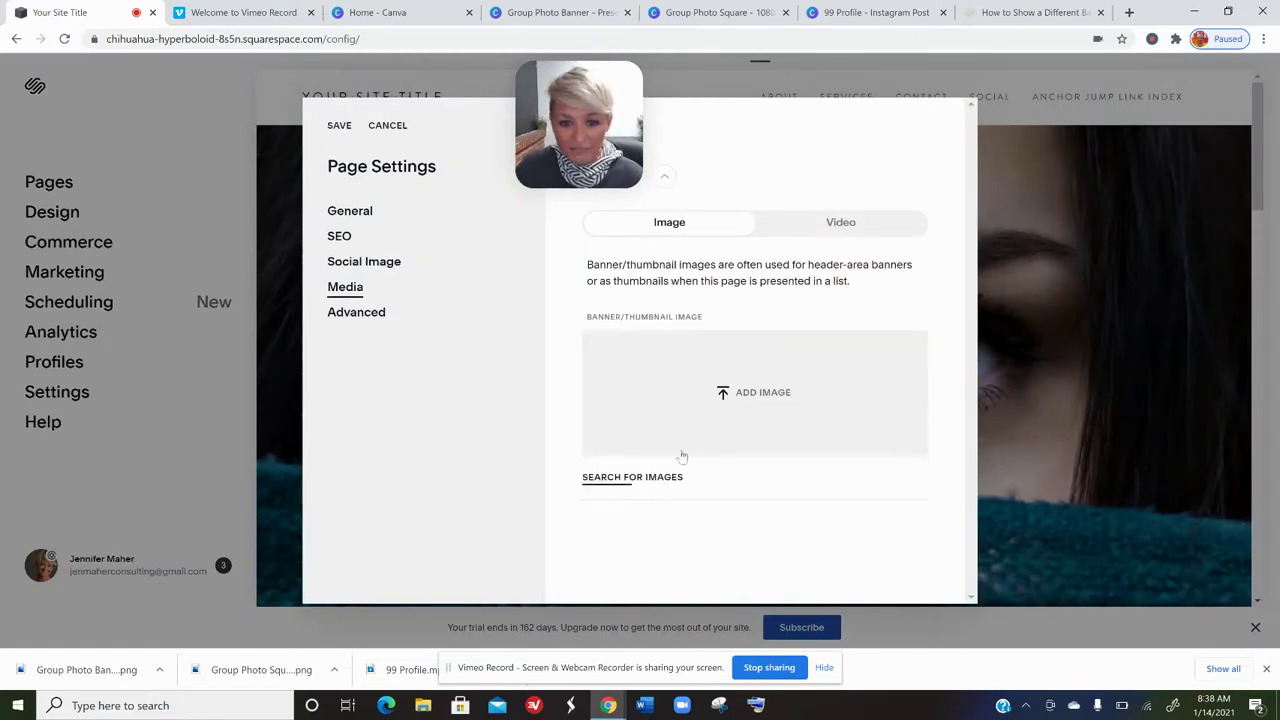
{"action": "left_click", "coordinate": [748, 393]}
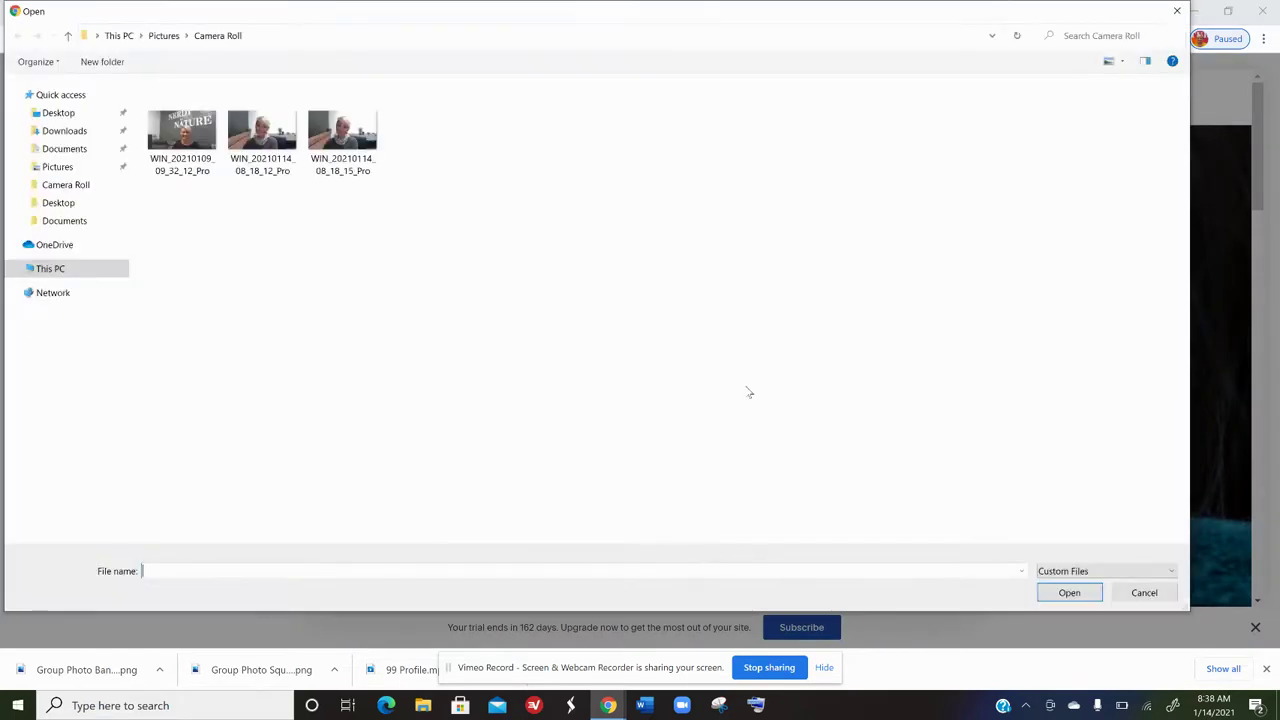
{"action": "left_click", "coordinate": [64, 131]}
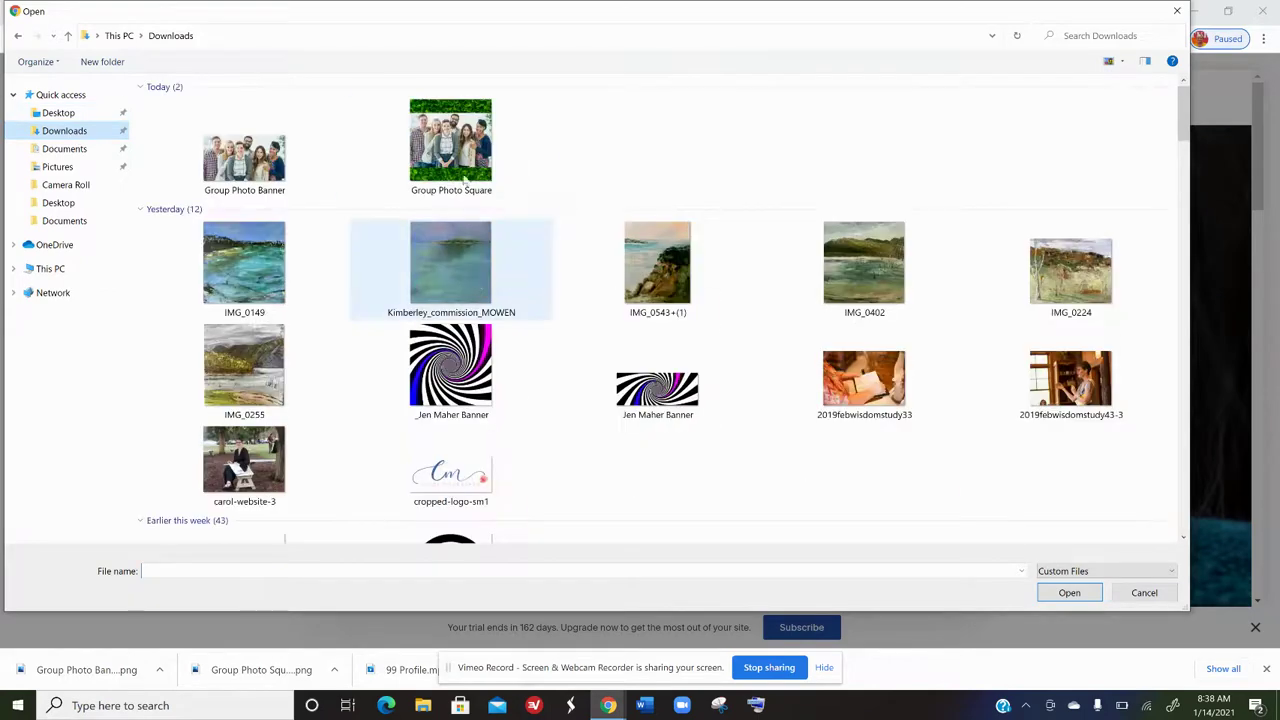
{"action": "double_click", "coordinate": [284, 170]}
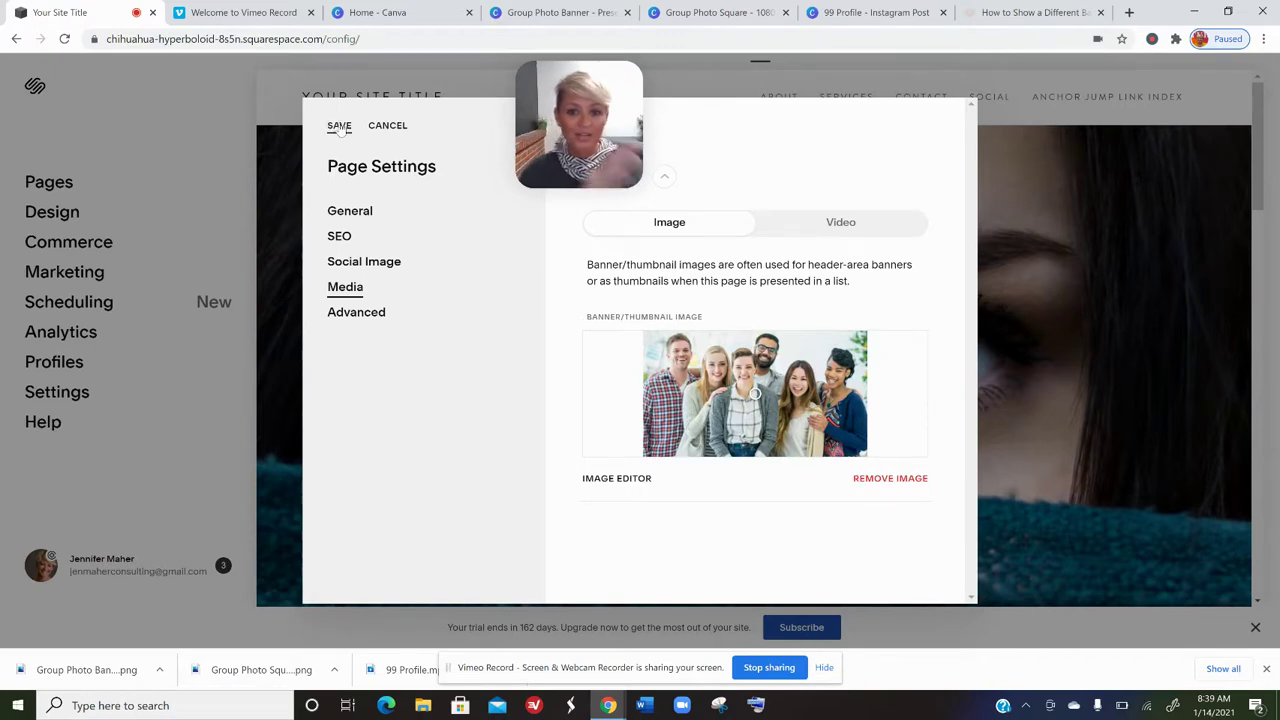
{"action": "left_click", "coordinate": [340, 126]}
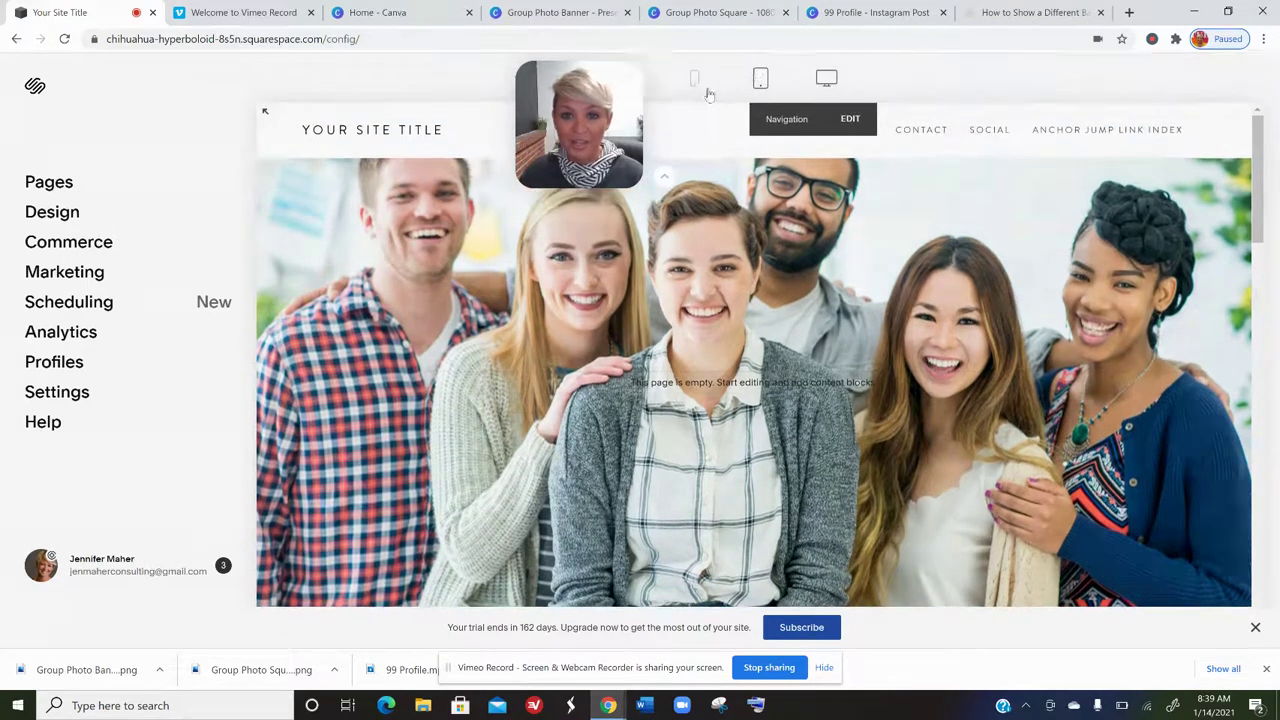
{"action": "left_click", "coordinate": [694, 80]}
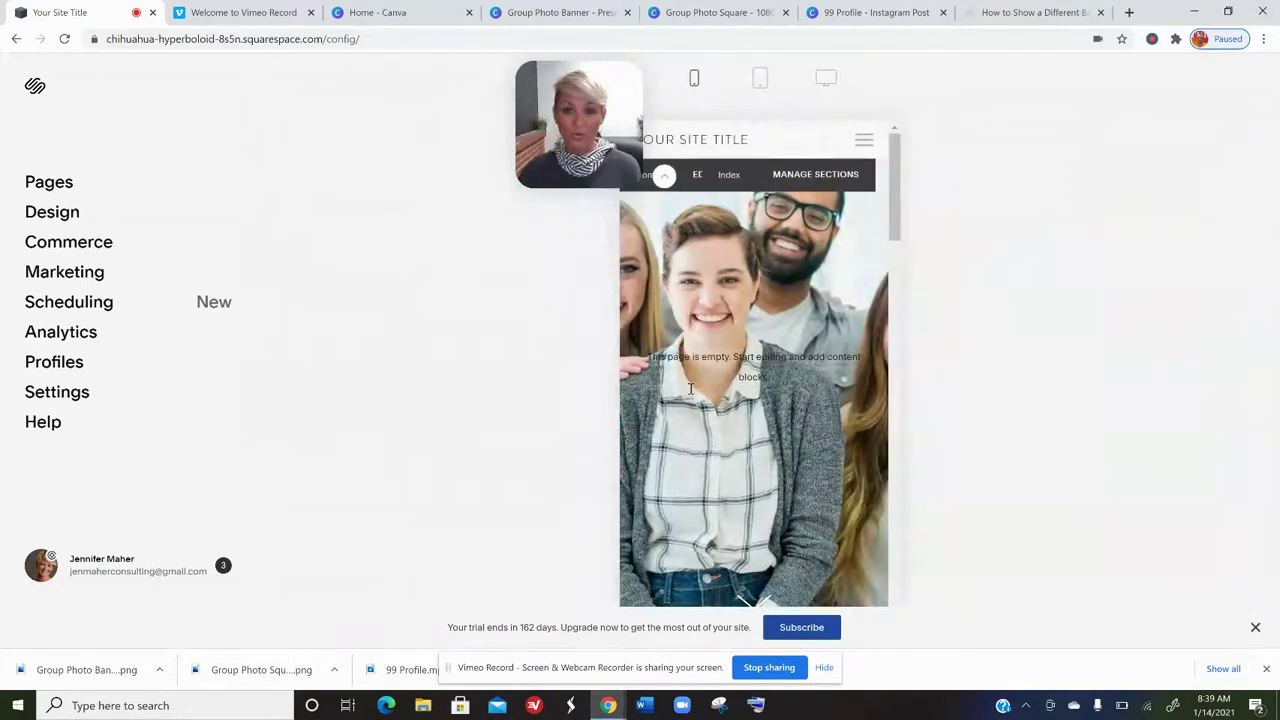
{"action": "left_click", "coordinate": [826, 80]}
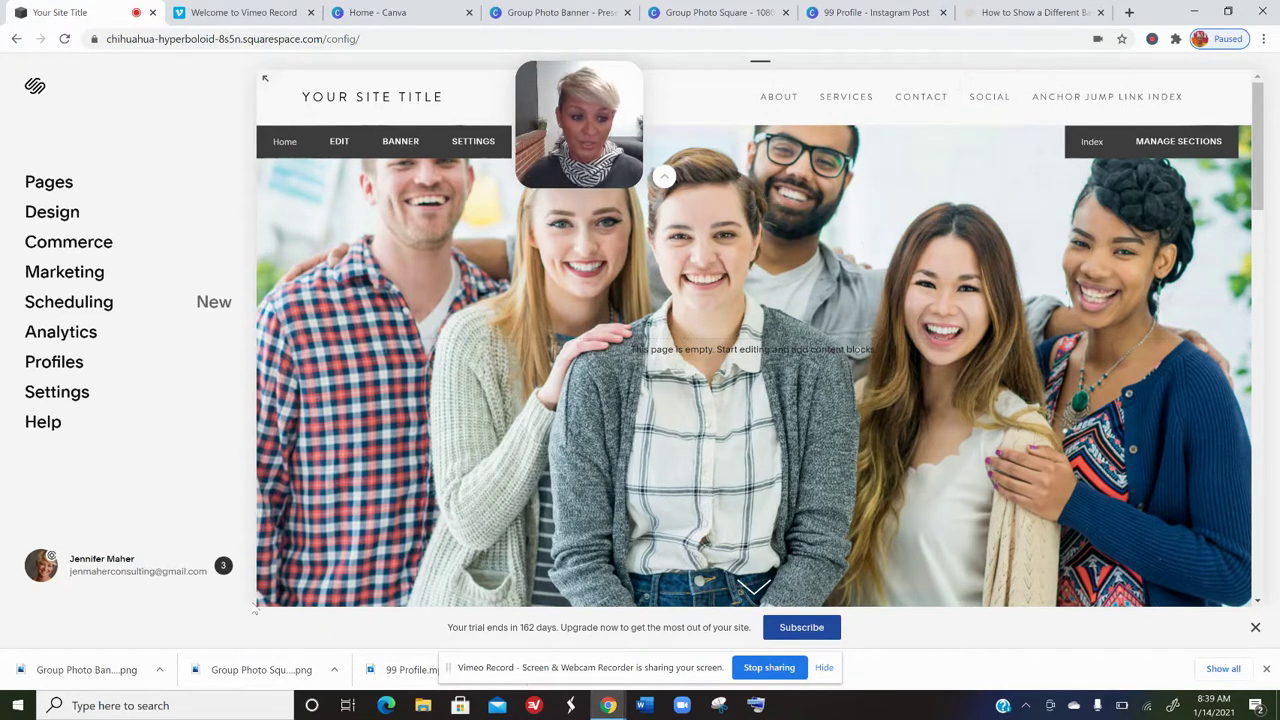
- Return to the account dashboard and consult the article on showing a different banner image on mobile in Squarespace
{"action": "left_click", "coordinate": [116, 570]}
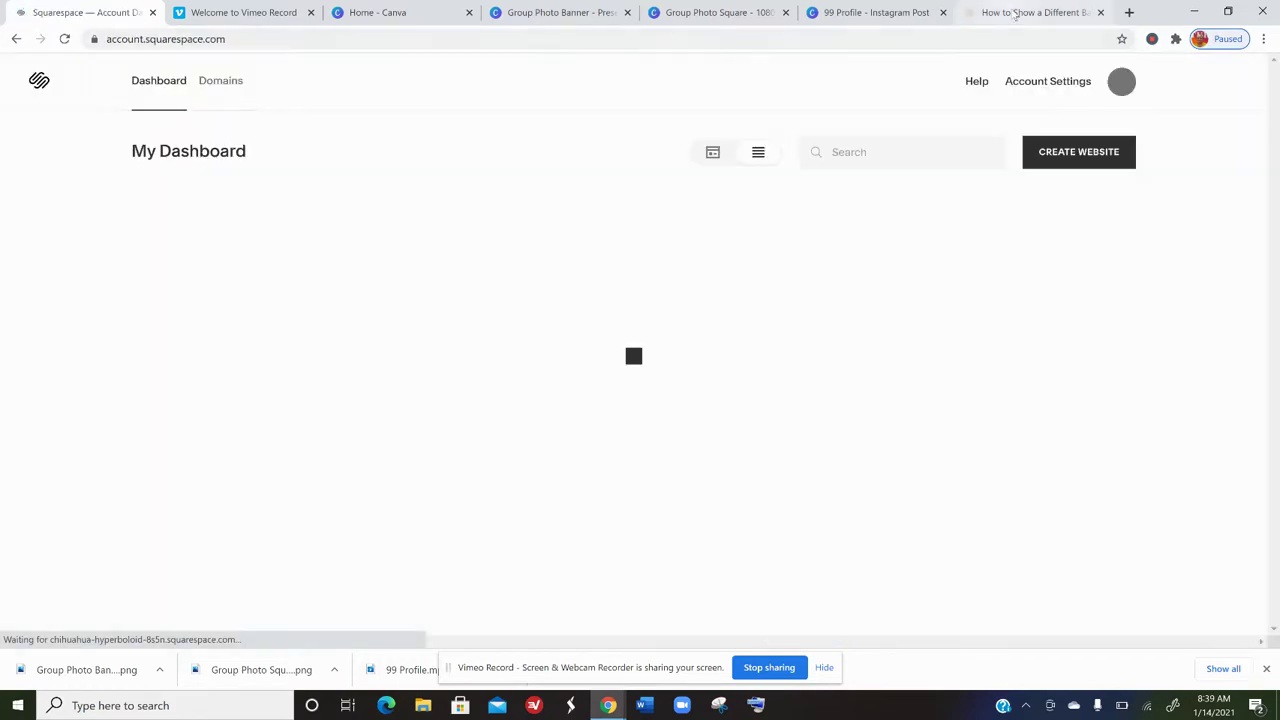
{"action": "left_click", "coordinate": [1013, 13]}
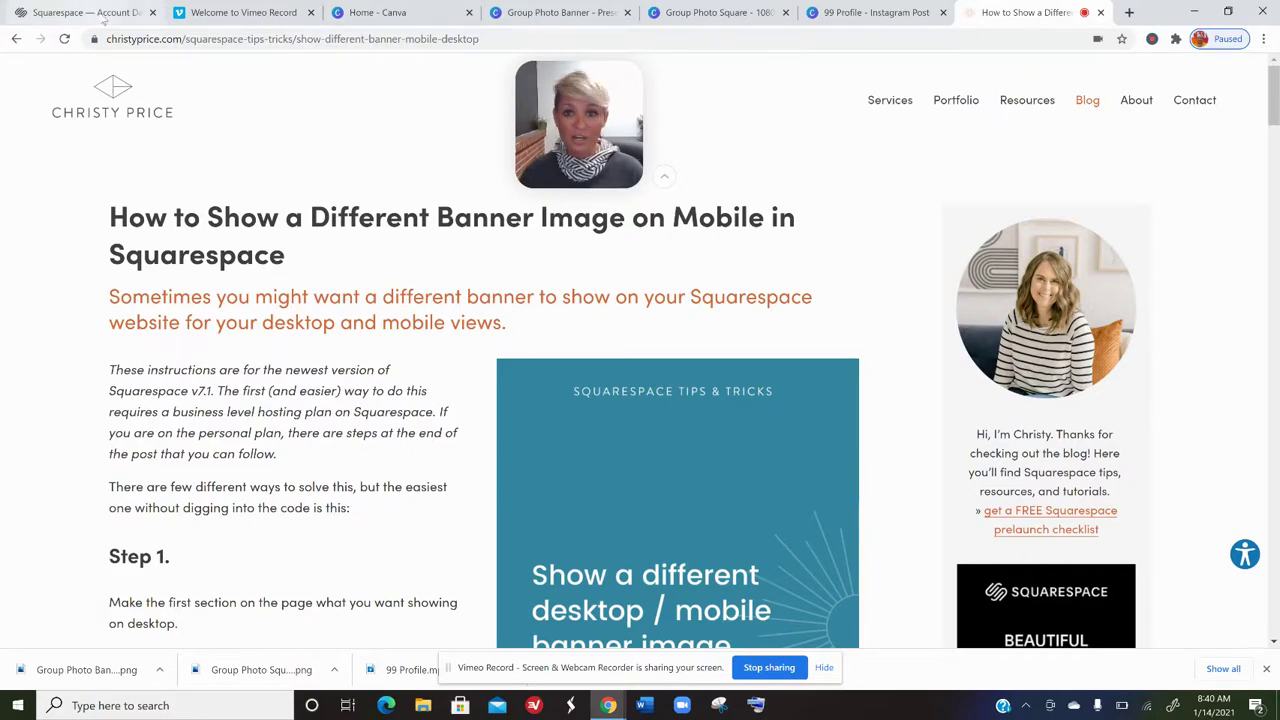
{"action": "left_click", "coordinate": [88, 17]}
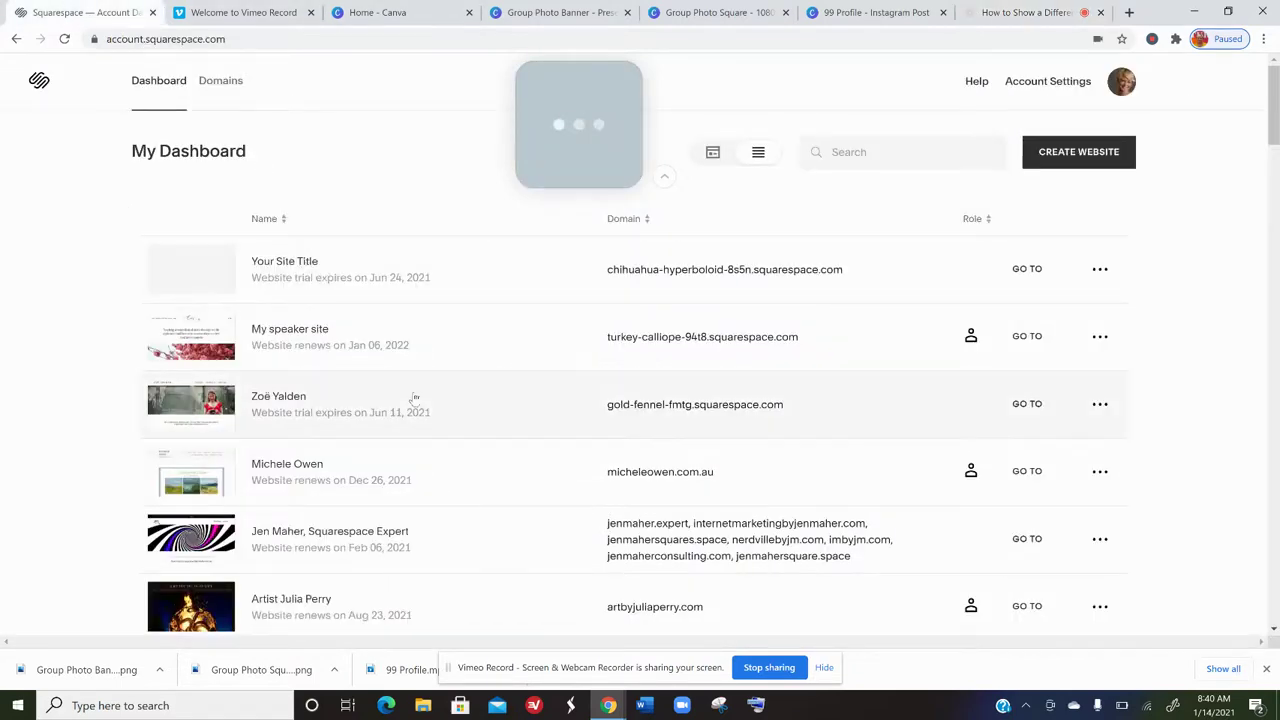
- Open the Australian landscape artist's site from the account dashboard and compare its home banner in the desktop and mobile previews
{"action": "left_click", "coordinate": [213, 537]}
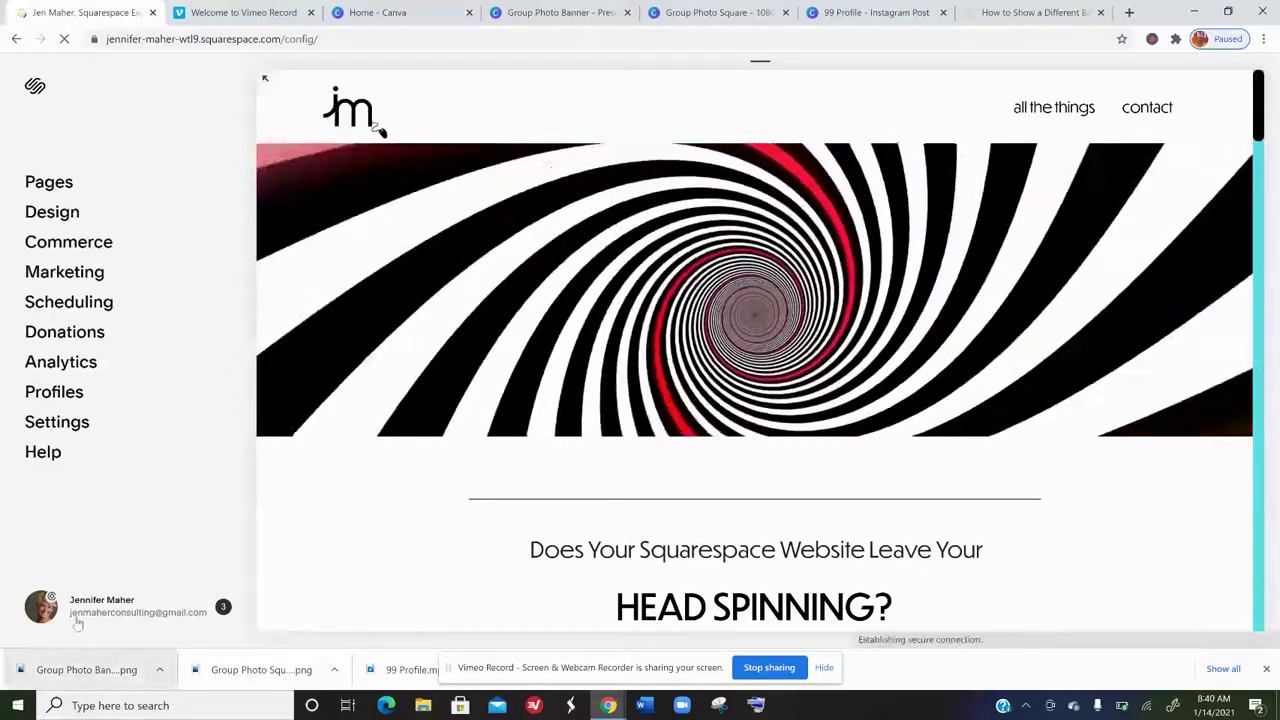
{"action": "left_click", "coordinate": [86, 608]}
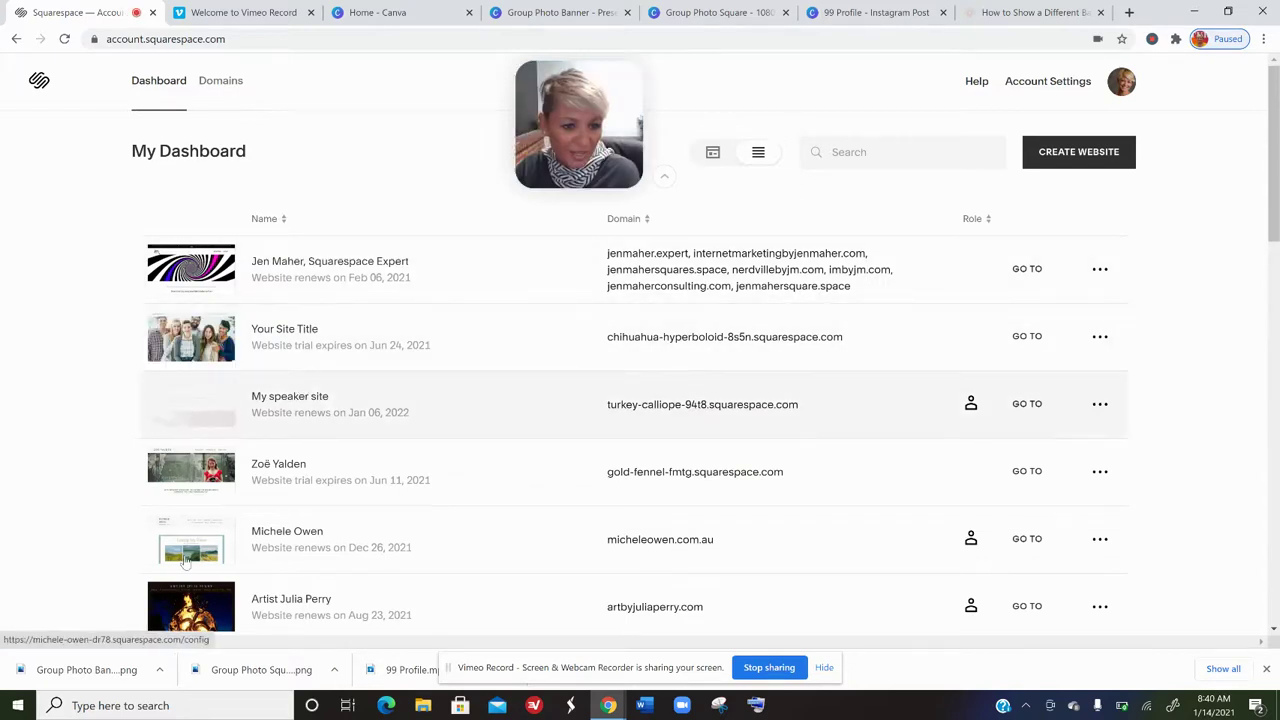
{"action": "left_click", "coordinate": [209, 537]}
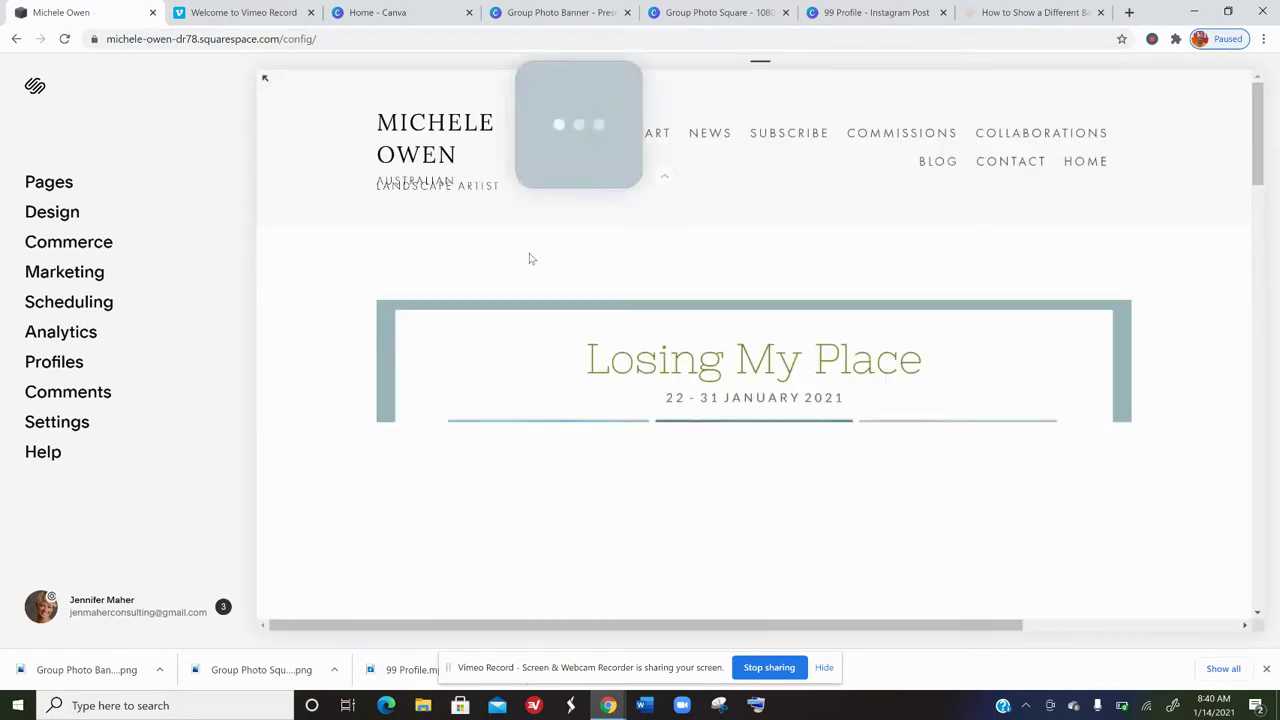
{"action": "mouse_move", "coordinate": [530, 259]}
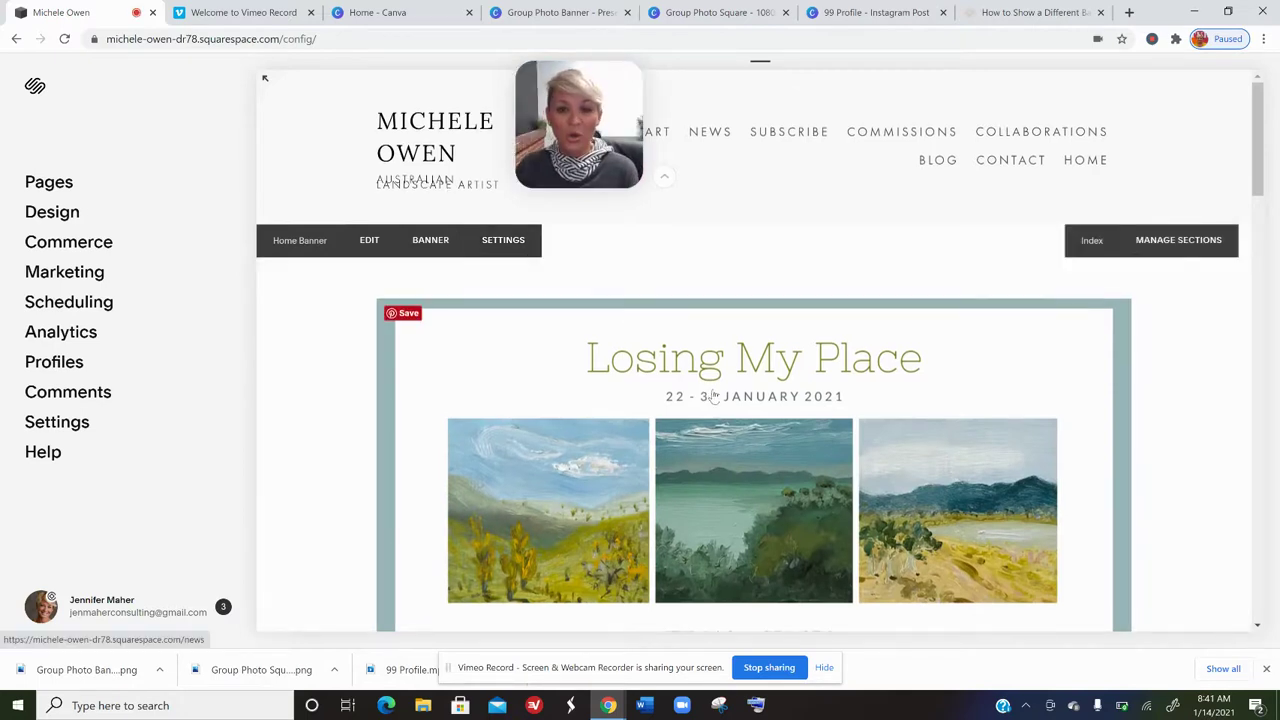
{"action": "scroll", "coordinate": [713, 396], "scroll_direction": "down", "scroll_amount": 1}
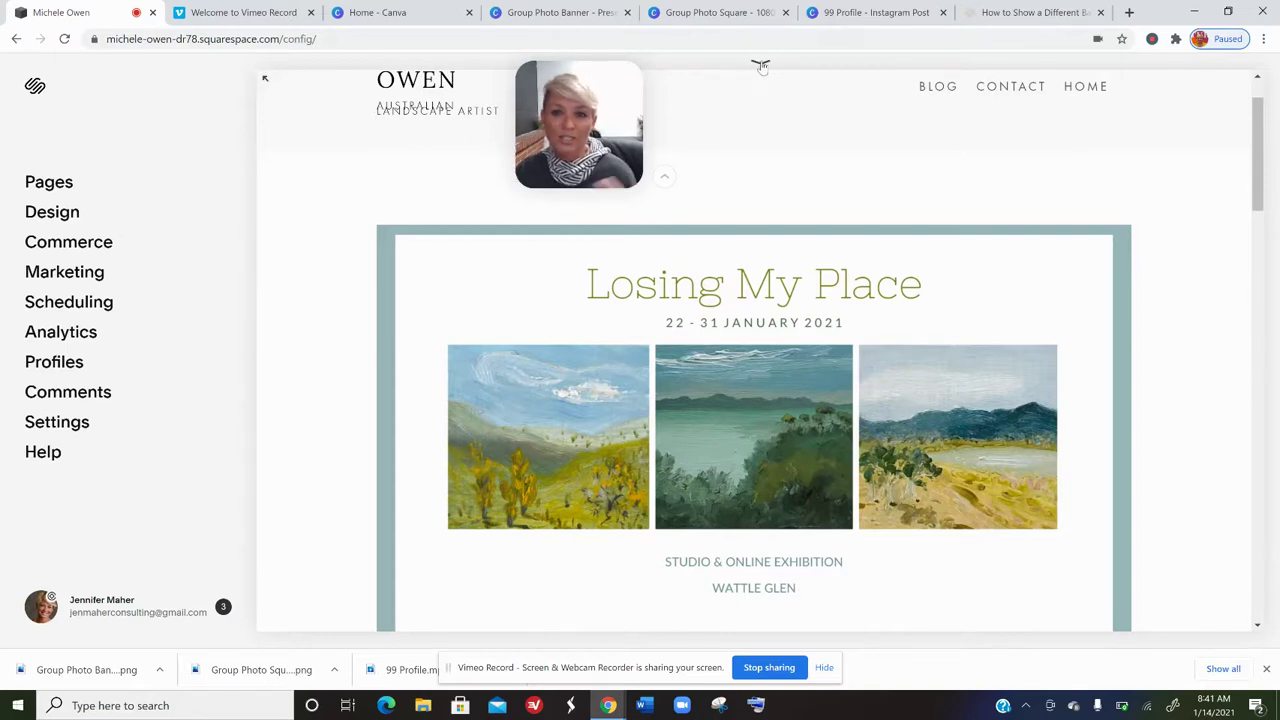
{"action": "left_click", "coordinate": [695, 80]}
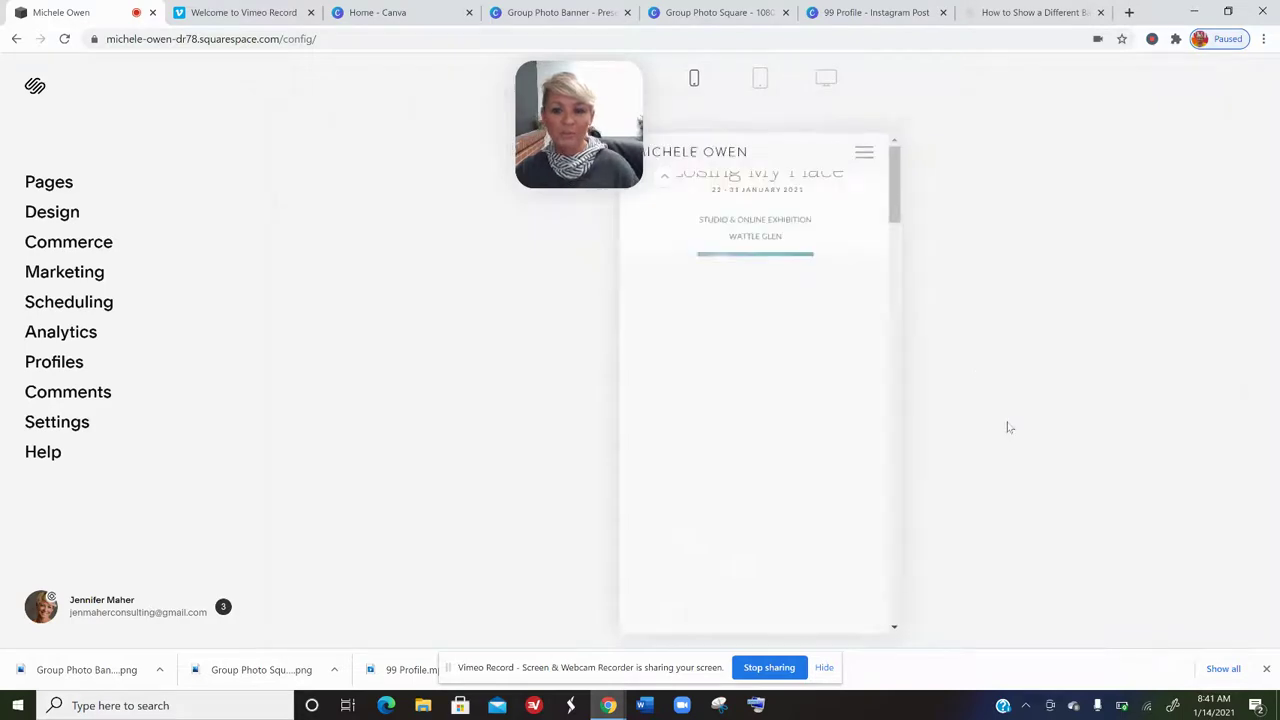
{"action": "mouse_move", "coordinate": [776, 260]}
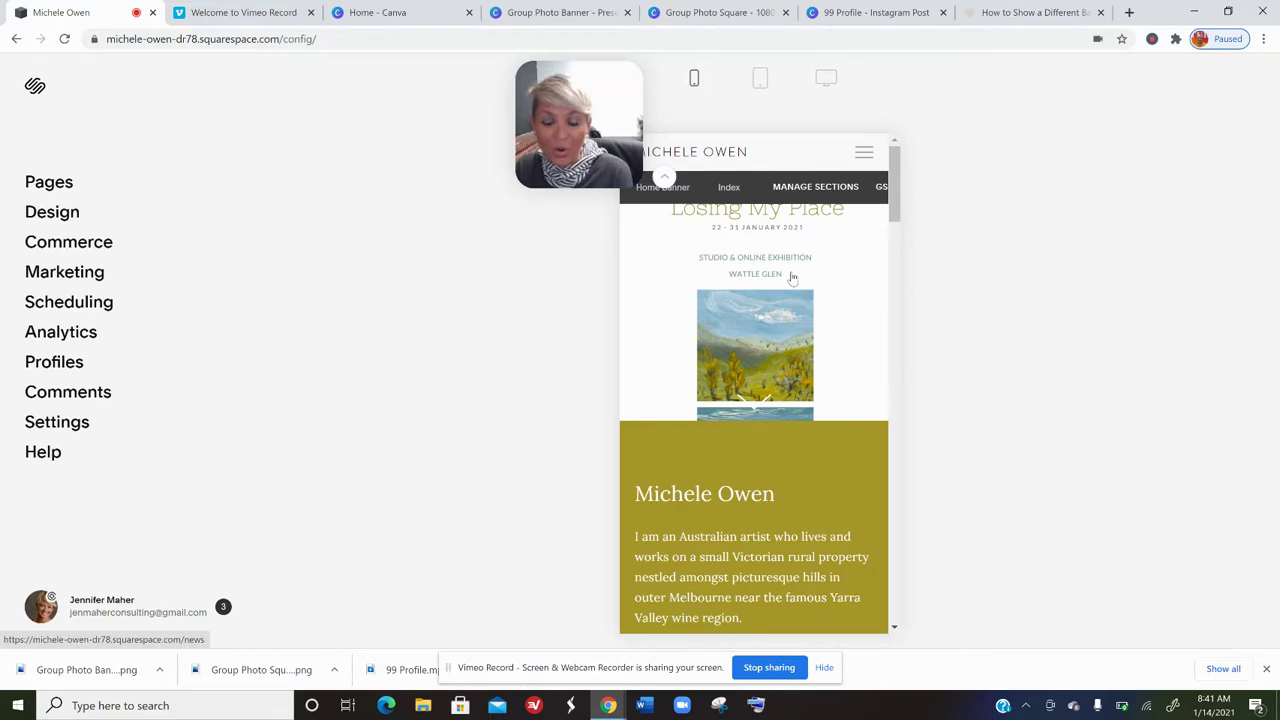
{"action": "scroll", "coordinate": [792, 277], "scroll_direction": "down", "scroll_amount": 1}
{"action": "scroll", "coordinate": [792, 277], "scroll_direction": "up", "scroll_amount": 1}
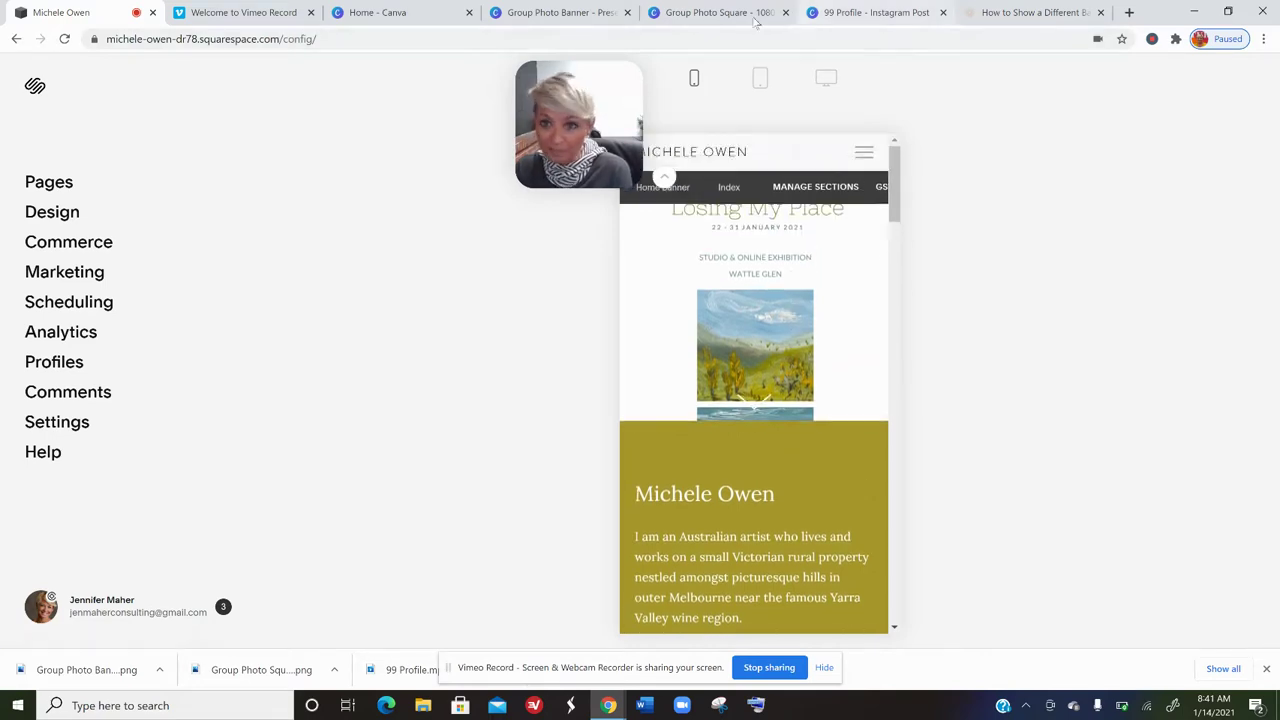
- View the artist's tall "Losing My Place" banner design in Canva's recent designs, and return to her Squarespace site in desktop preview
{"action": "left_click", "coordinate": [426, 12]}
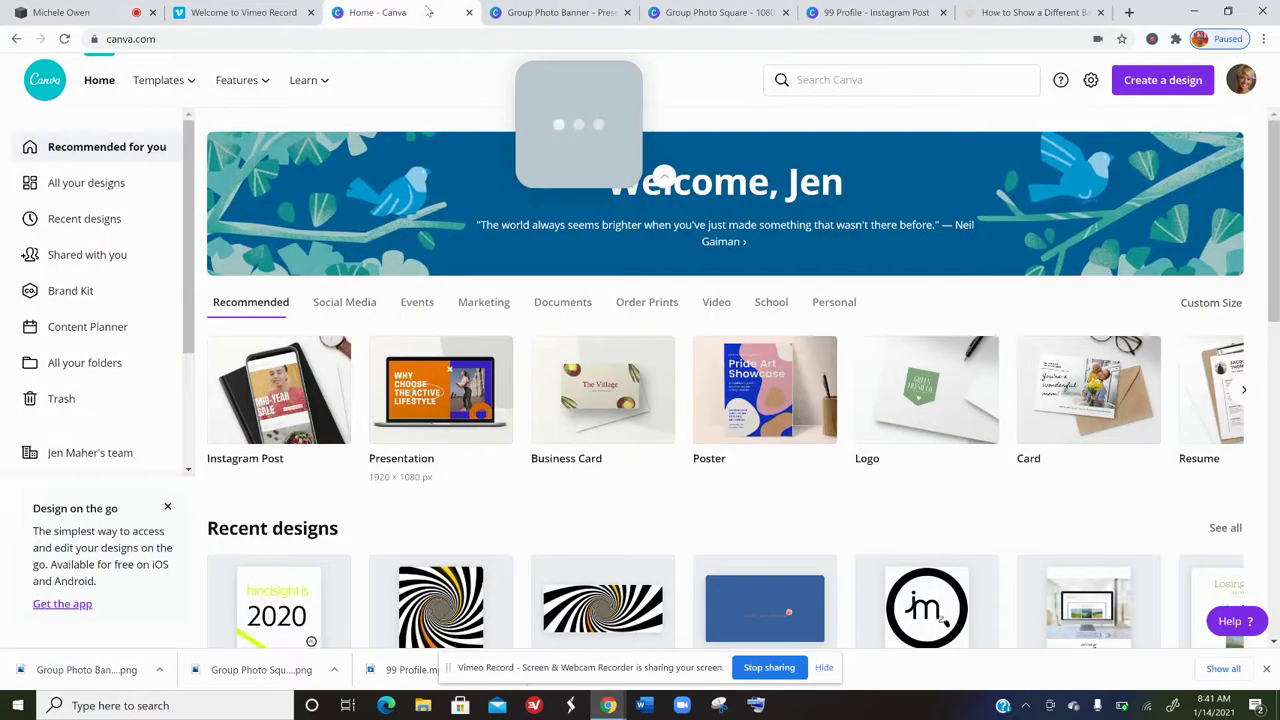
{"action": "left_click", "coordinate": [1224, 530]}
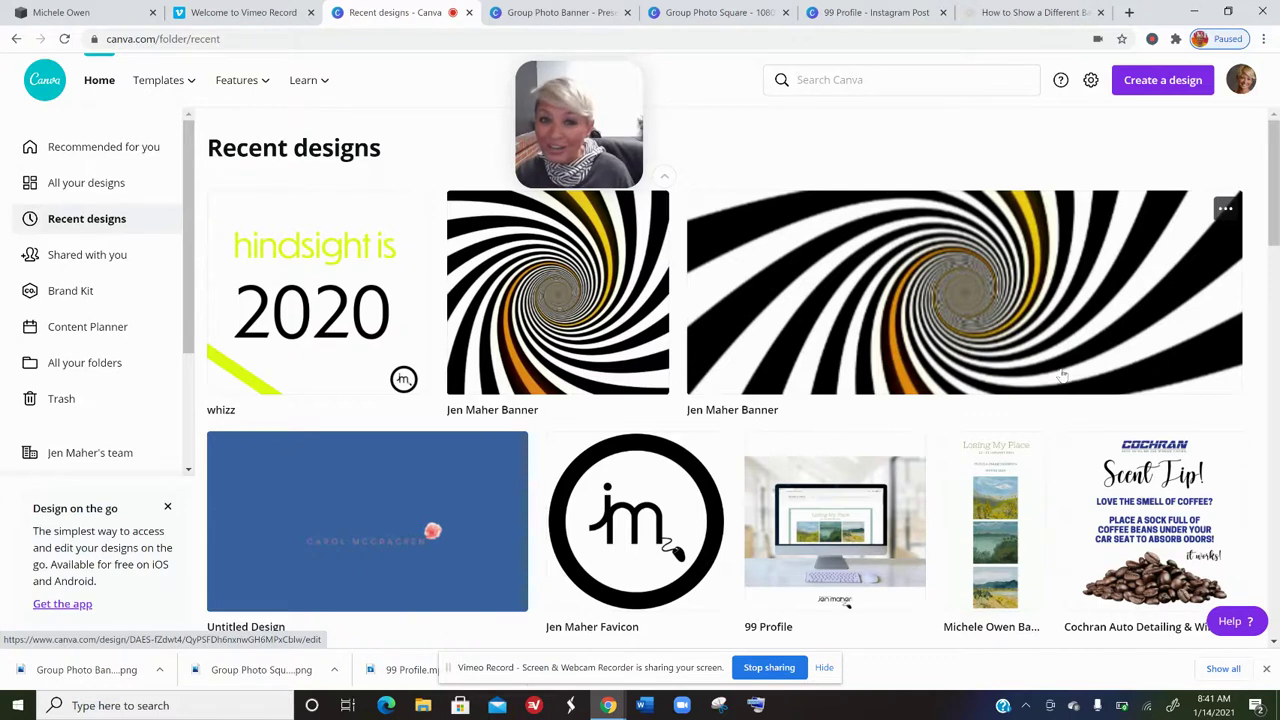
{"action": "left_click", "coordinate": [1031, 492]}
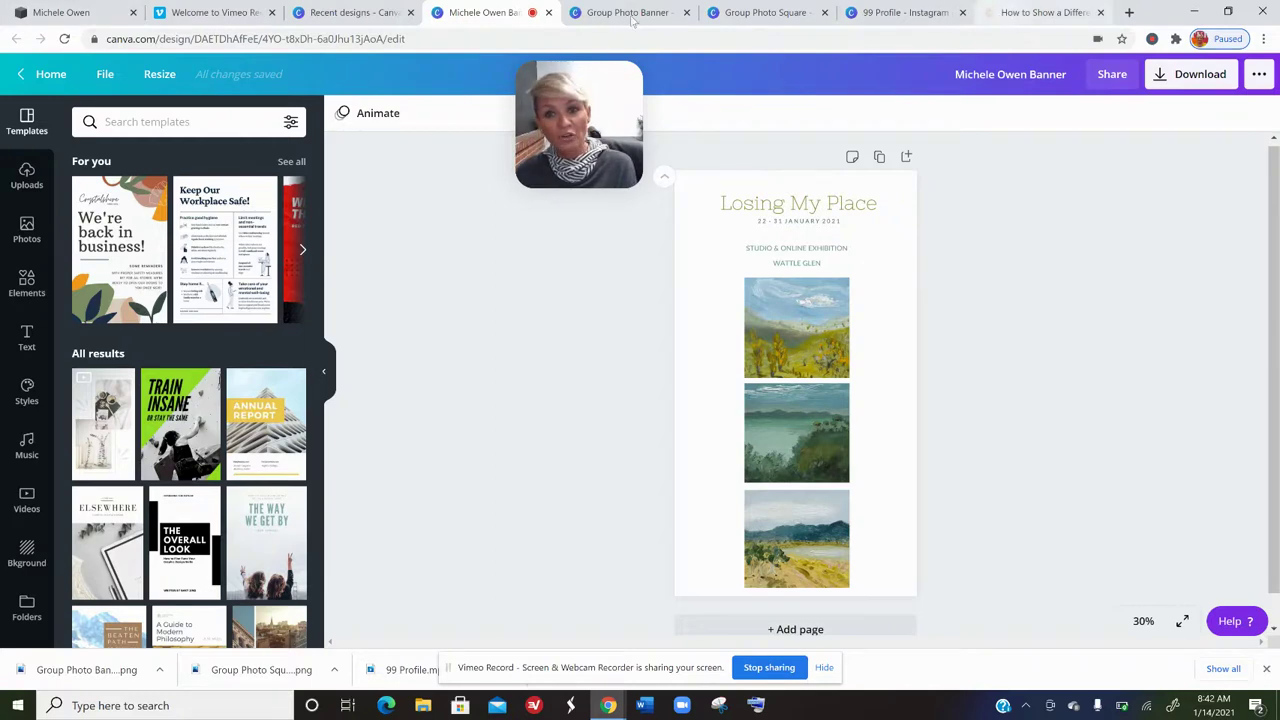
{"action": "left_click", "coordinate": [70, 14]}
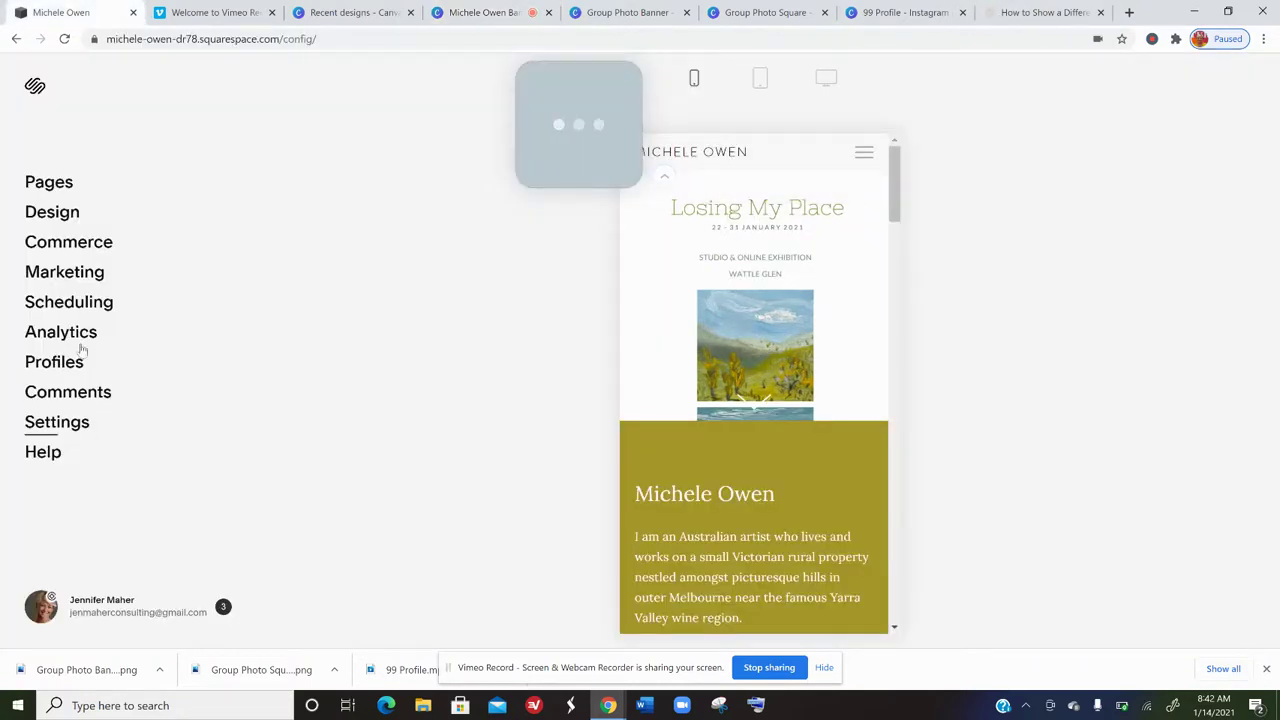
{"action": "left_click", "coordinate": [821, 89]}
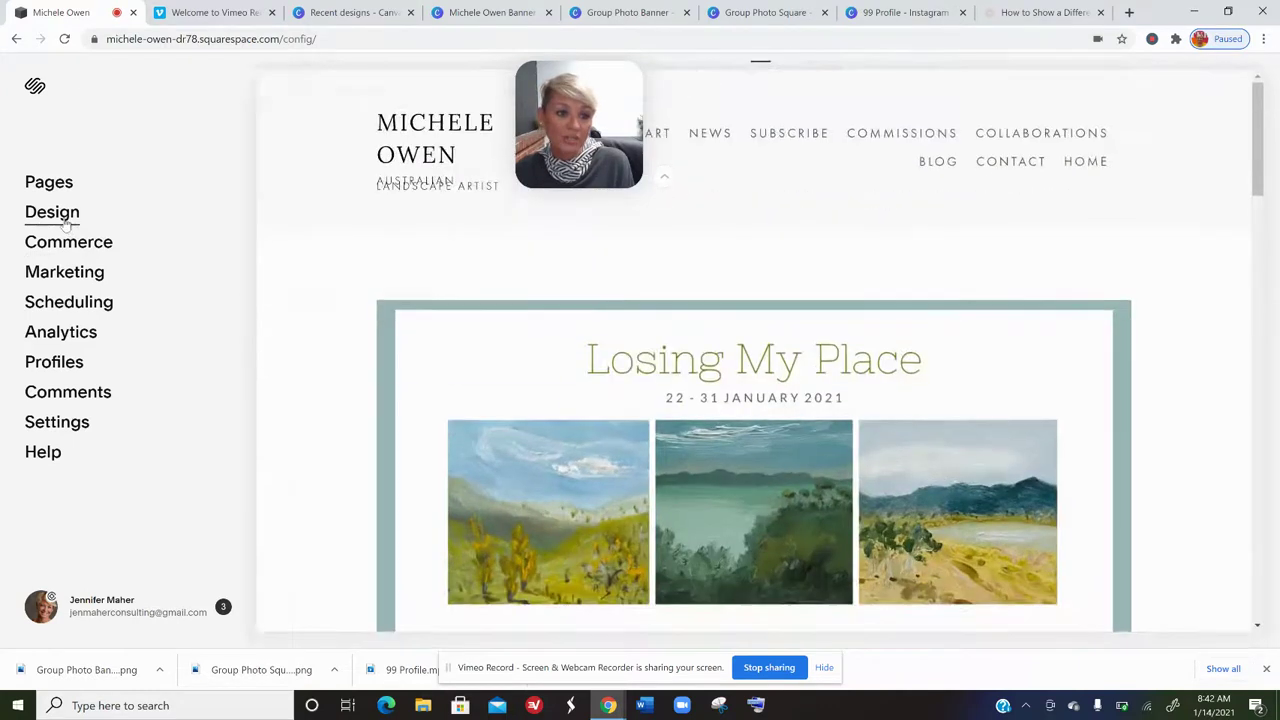
- Open the site's custom CSS and review the mobile rule that hides the #home-banner image
{"action": "left_click", "coordinate": [63, 221]}
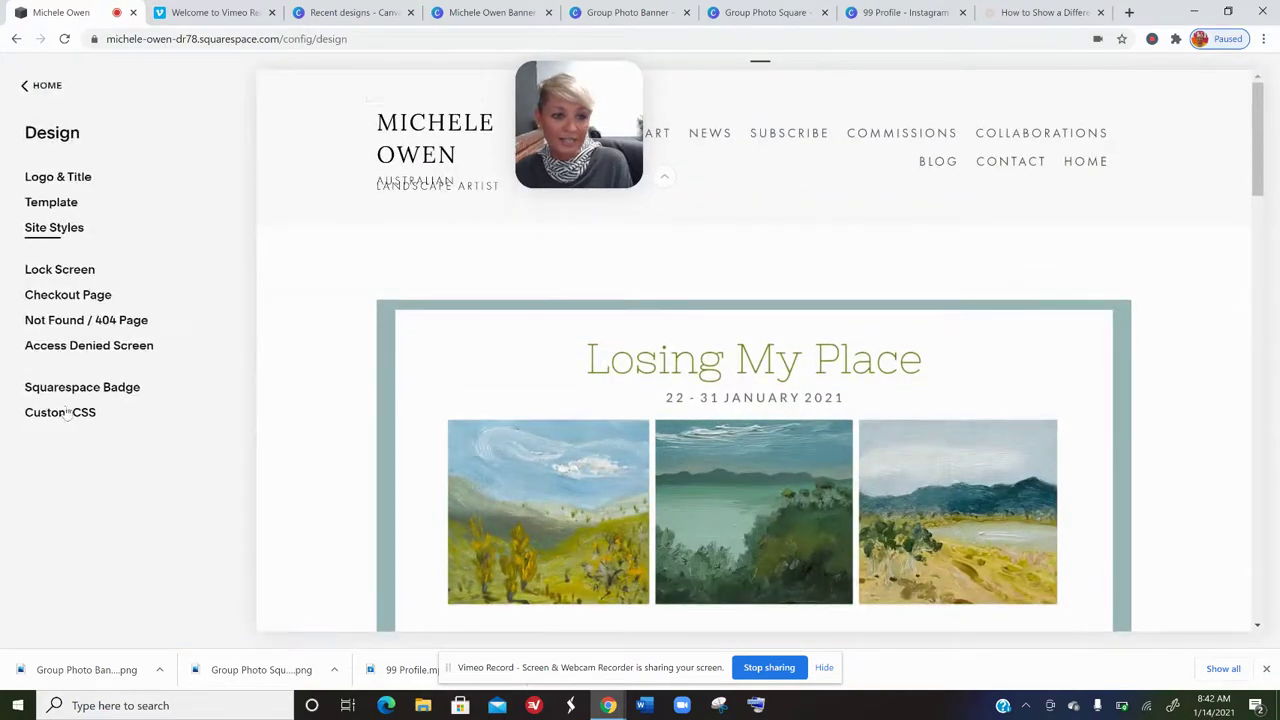
{"action": "left_click", "coordinate": [63, 413]}
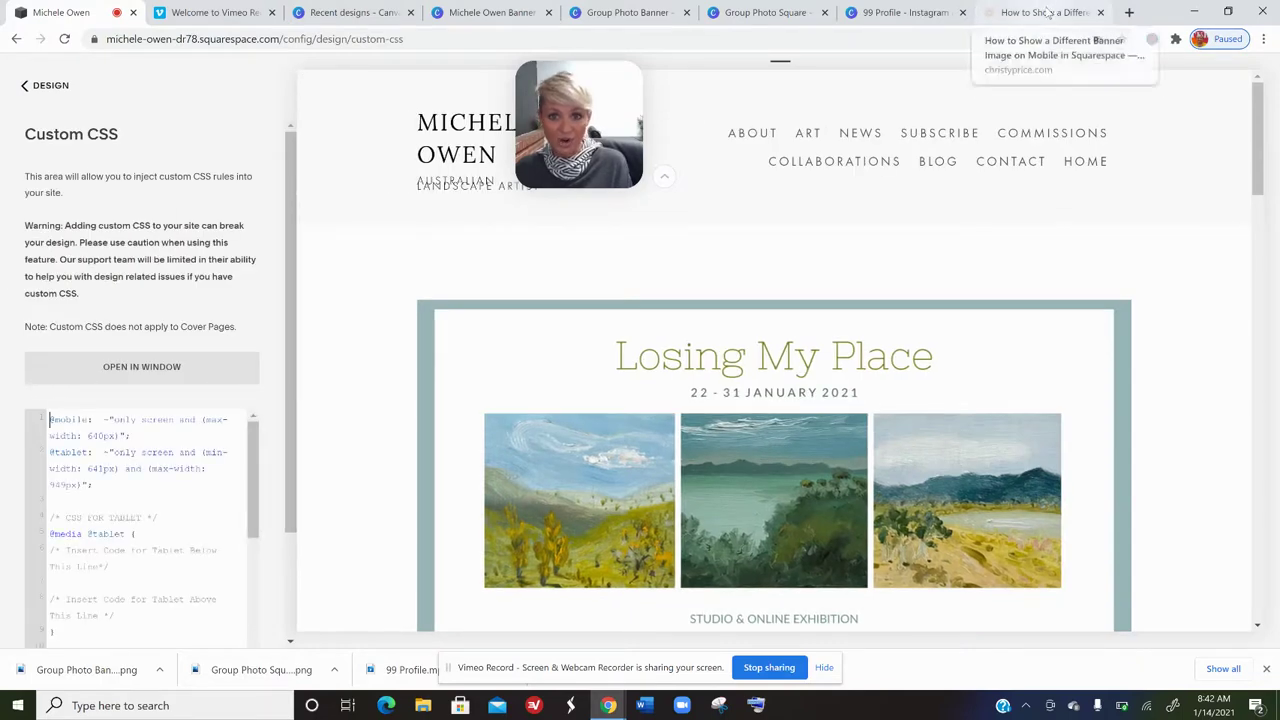
{"action": "scroll", "coordinate": [134, 531], "scroll_direction": "down", "scroll_amount": 3}
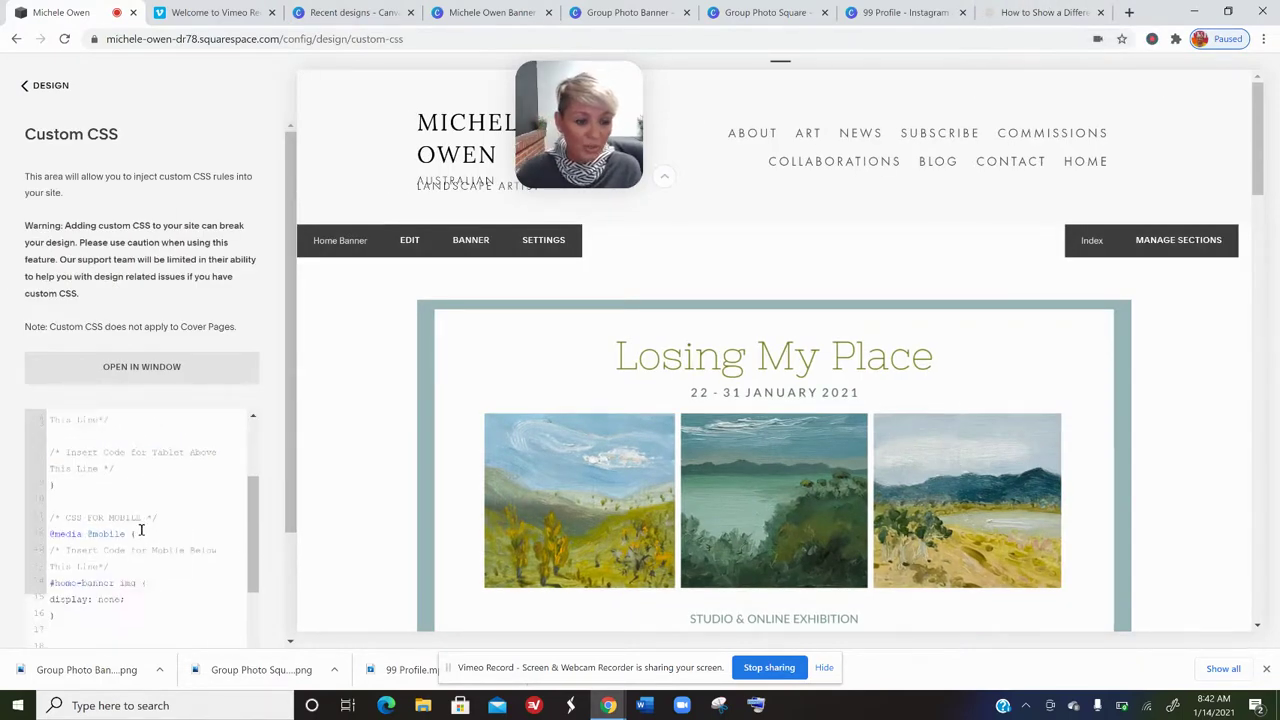
{"action": "scroll", "coordinate": [148, 532], "scroll_direction": "down", "scroll_amount": 2}
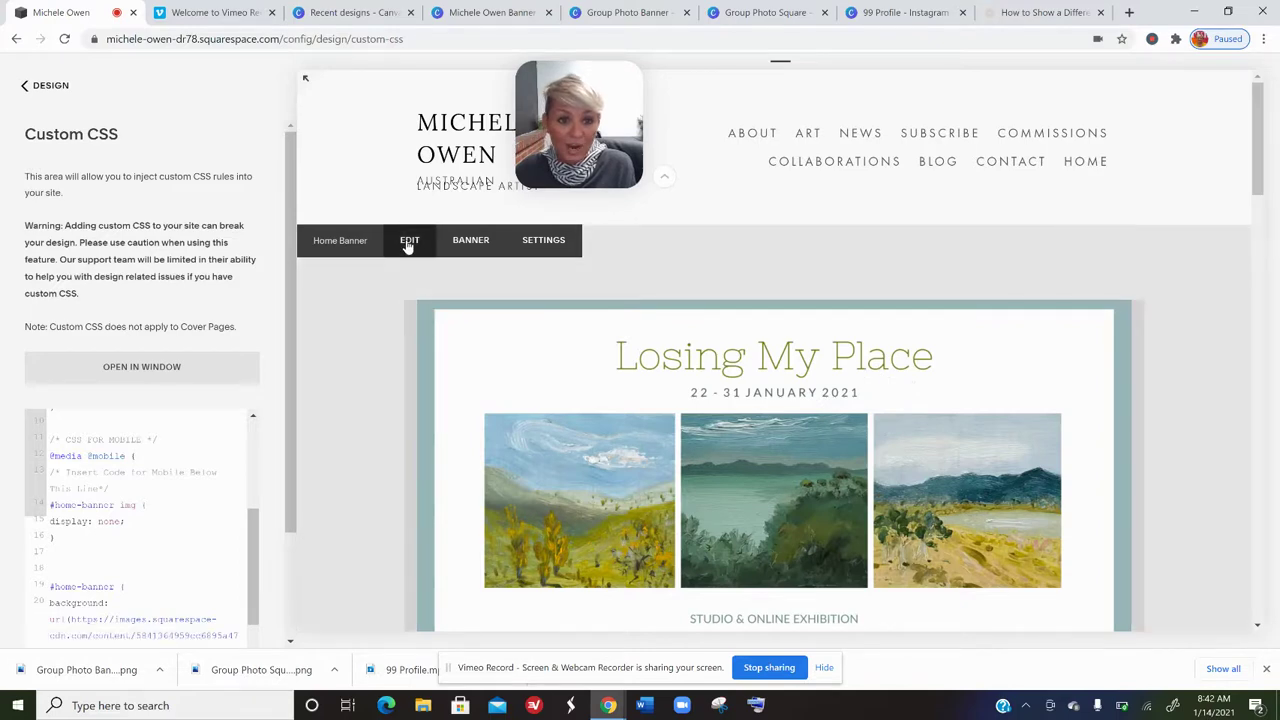
{"action": "left_click", "coordinate": [347, 247]}
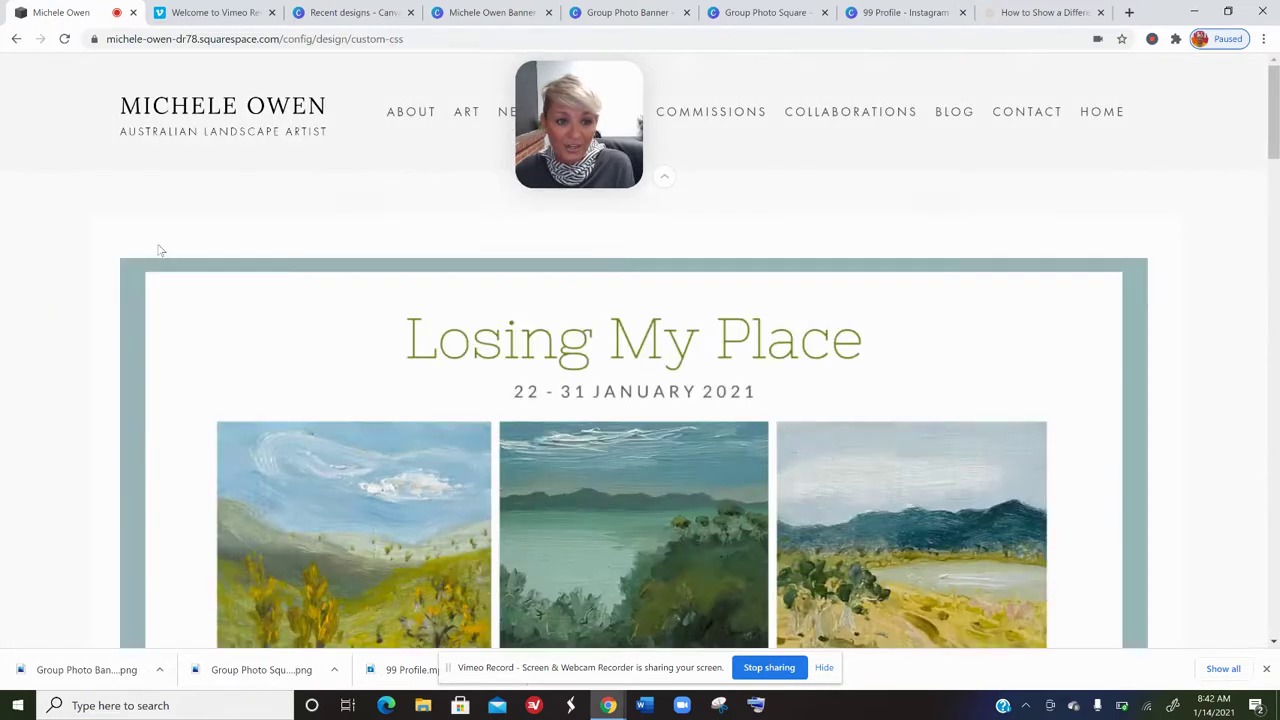
{"action": "left_click", "coordinate": [182, 197]}
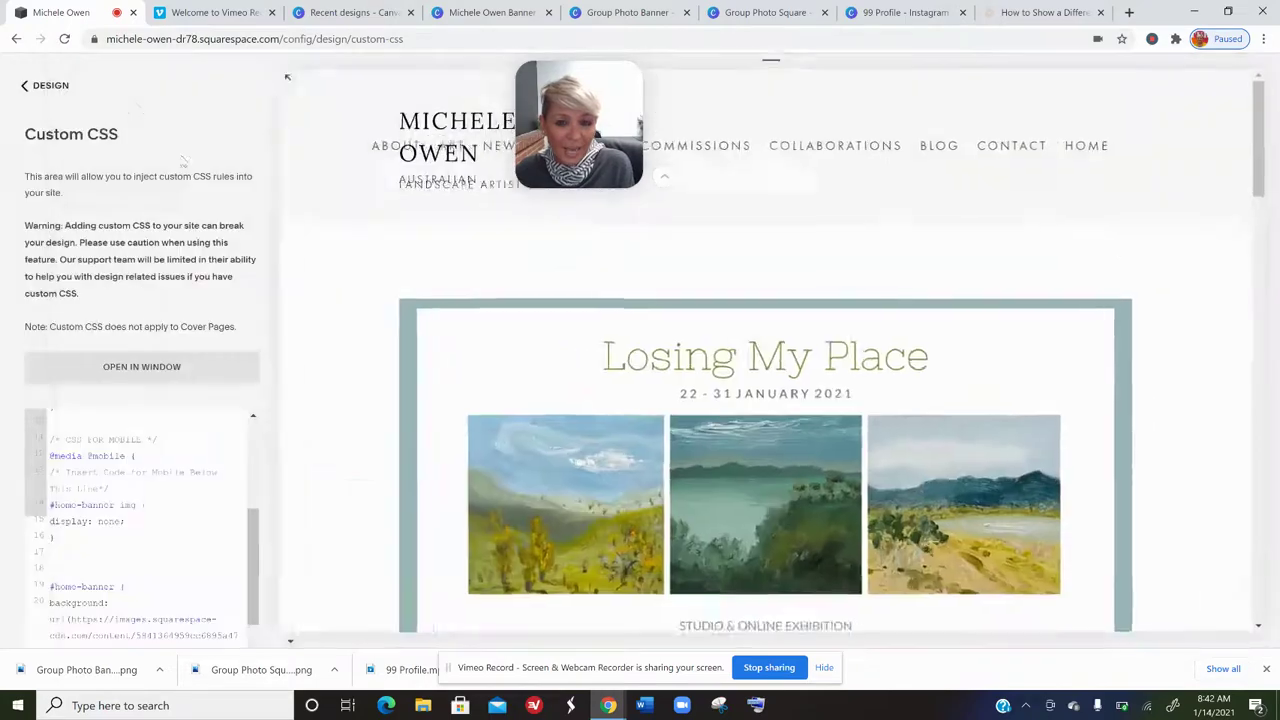
- Check the Home Banner section's URL slug in its page settings, and return to the custom CSS to examine the #home-banner background rule
{"action": "left_click", "coordinate": [48, 90]}
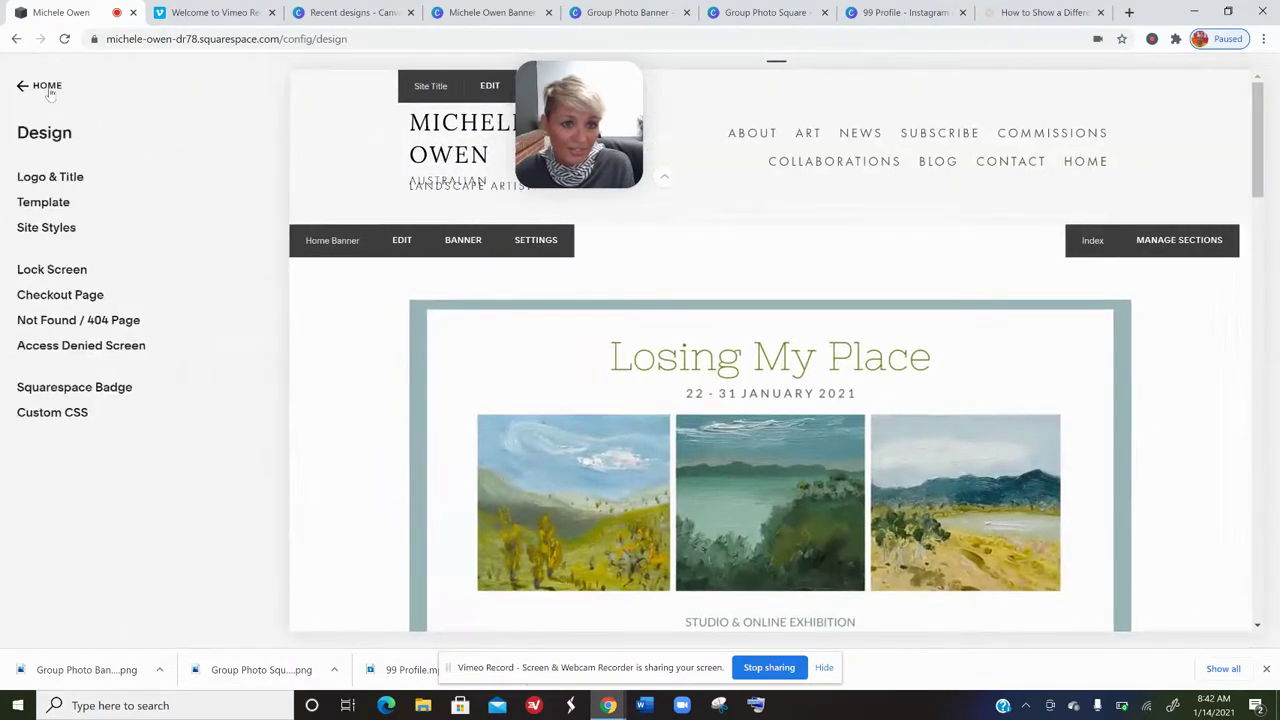
{"action": "left_click", "coordinate": [47, 87]}
{"action": "left_click", "coordinate": [9, 67]}
{"action": "left_click", "coordinate": [52, 90]}
{"action": "left_click", "coordinate": [70, 189]}
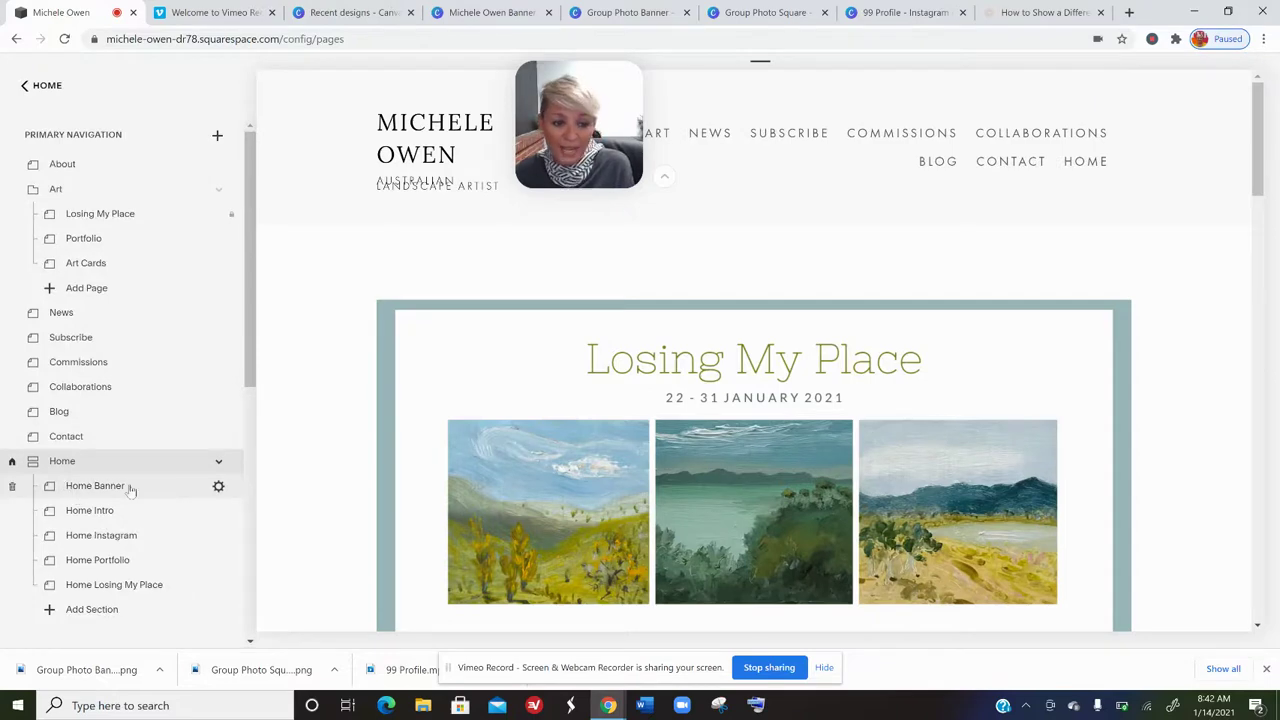
{"action": "left_click", "coordinate": [218, 487]}
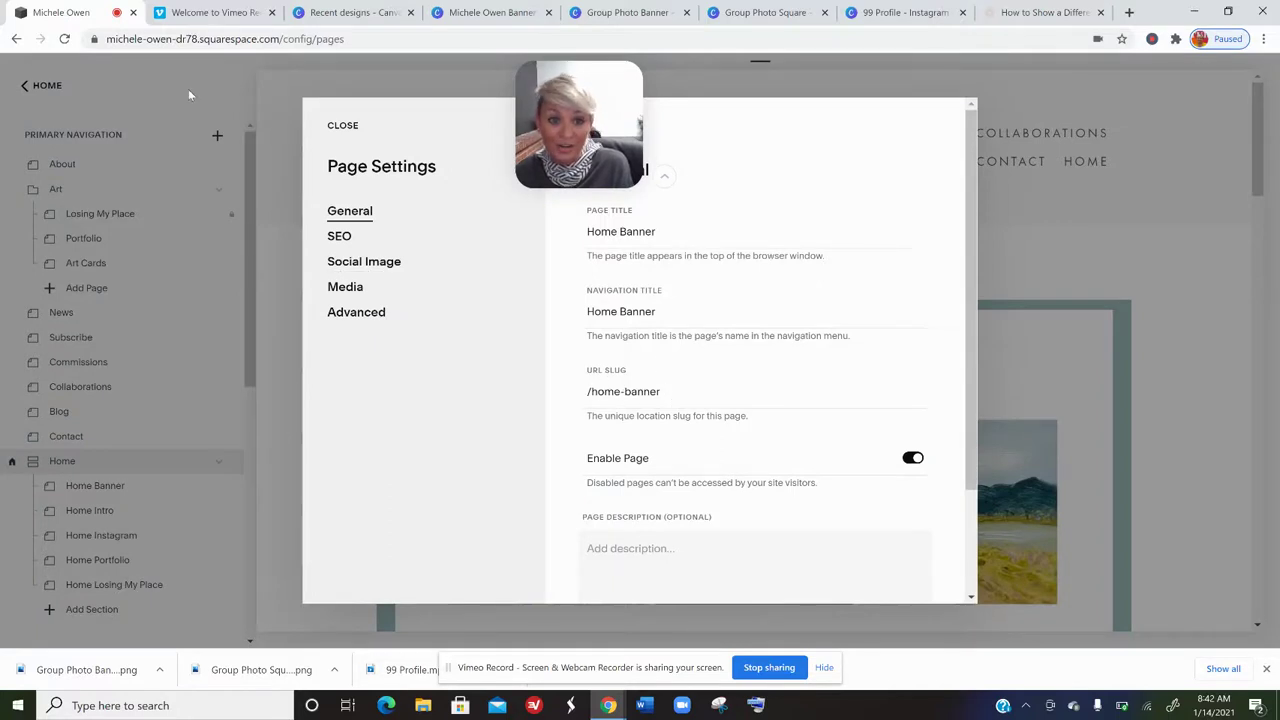
{"action": "left_click", "coordinate": [342, 127]}
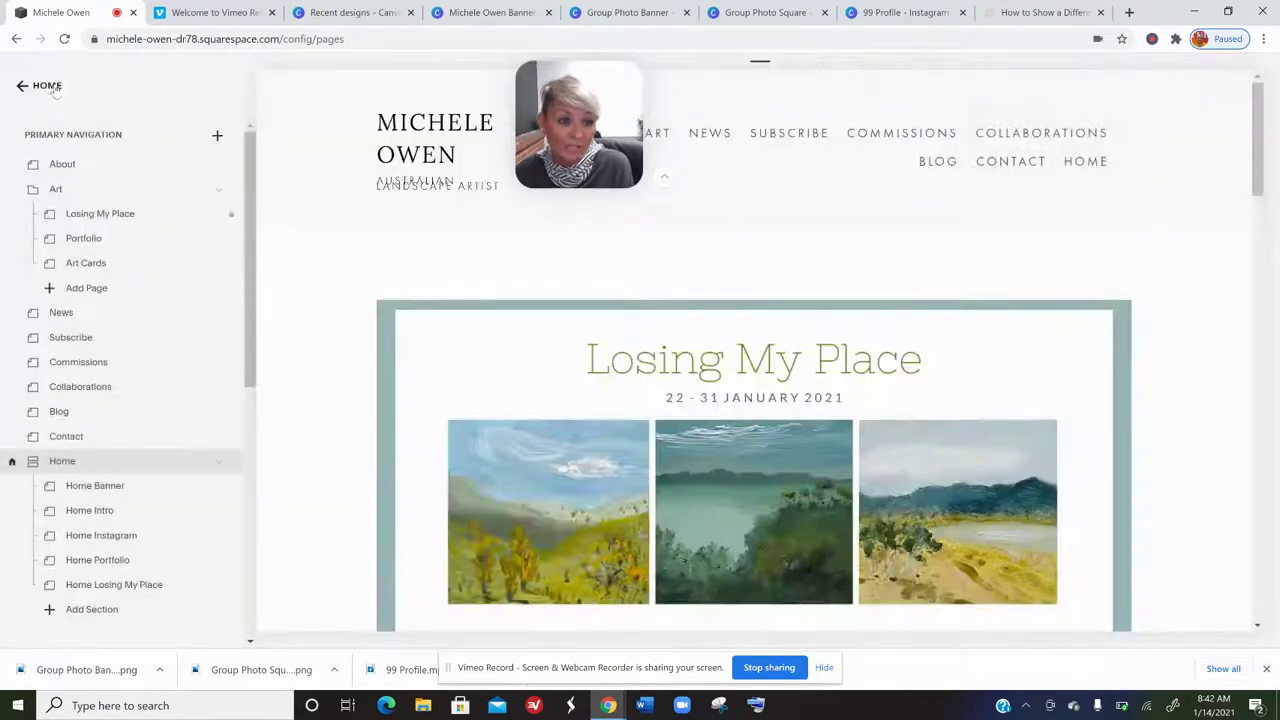
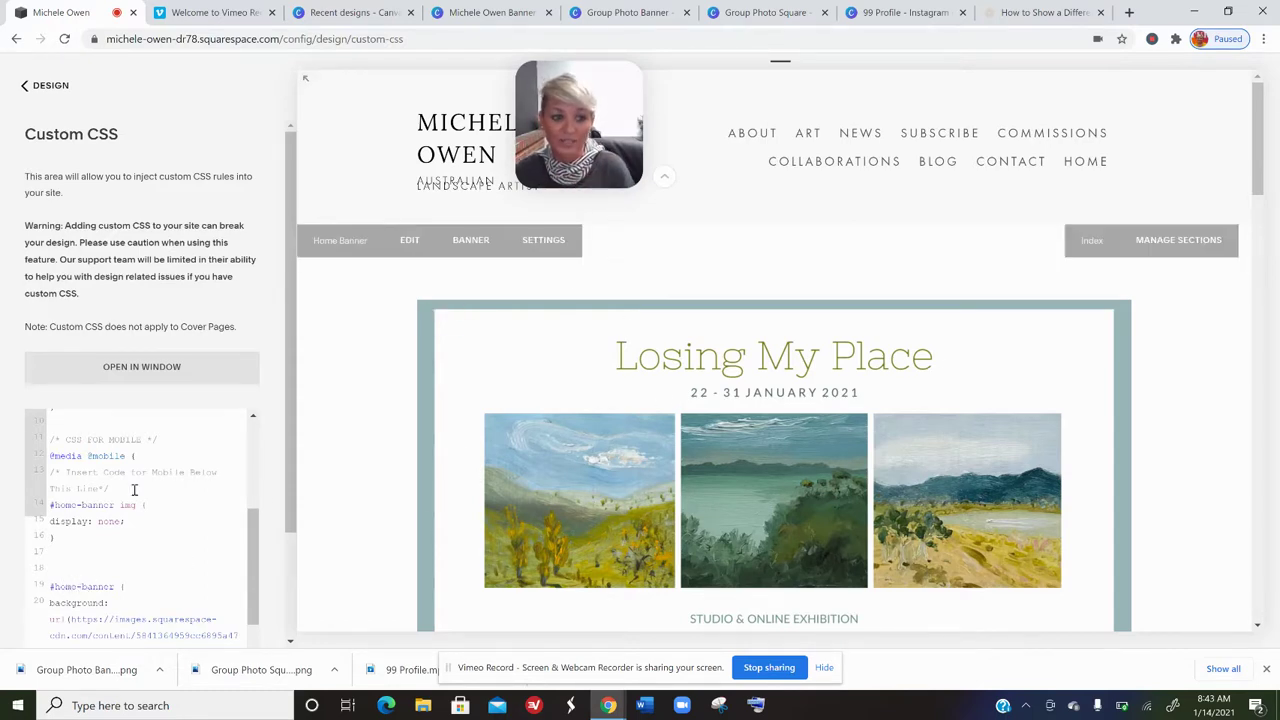
{"action": "scroll", "coordinate": [134, 489], "scroll_direction": "down", "scroll_amount": 6}
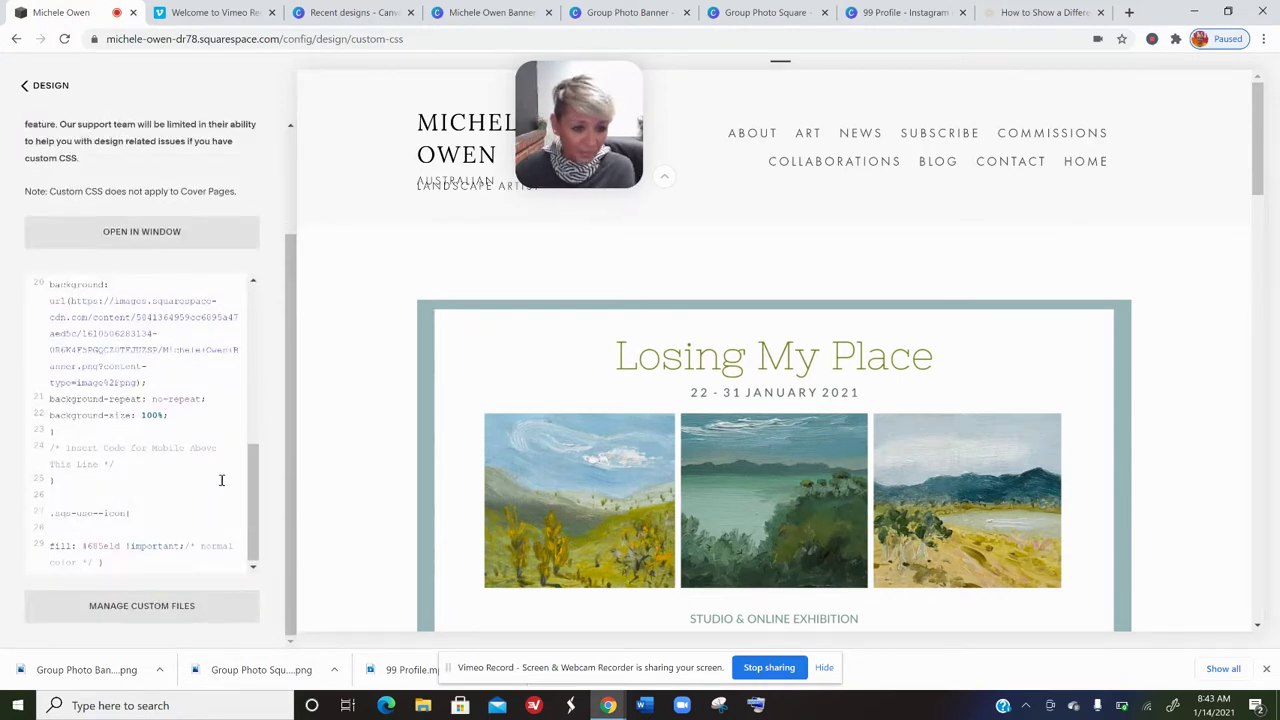
{"action": "left_click_drag", "start_coordinate": [250, 479], "coordinate": [244, 441]}
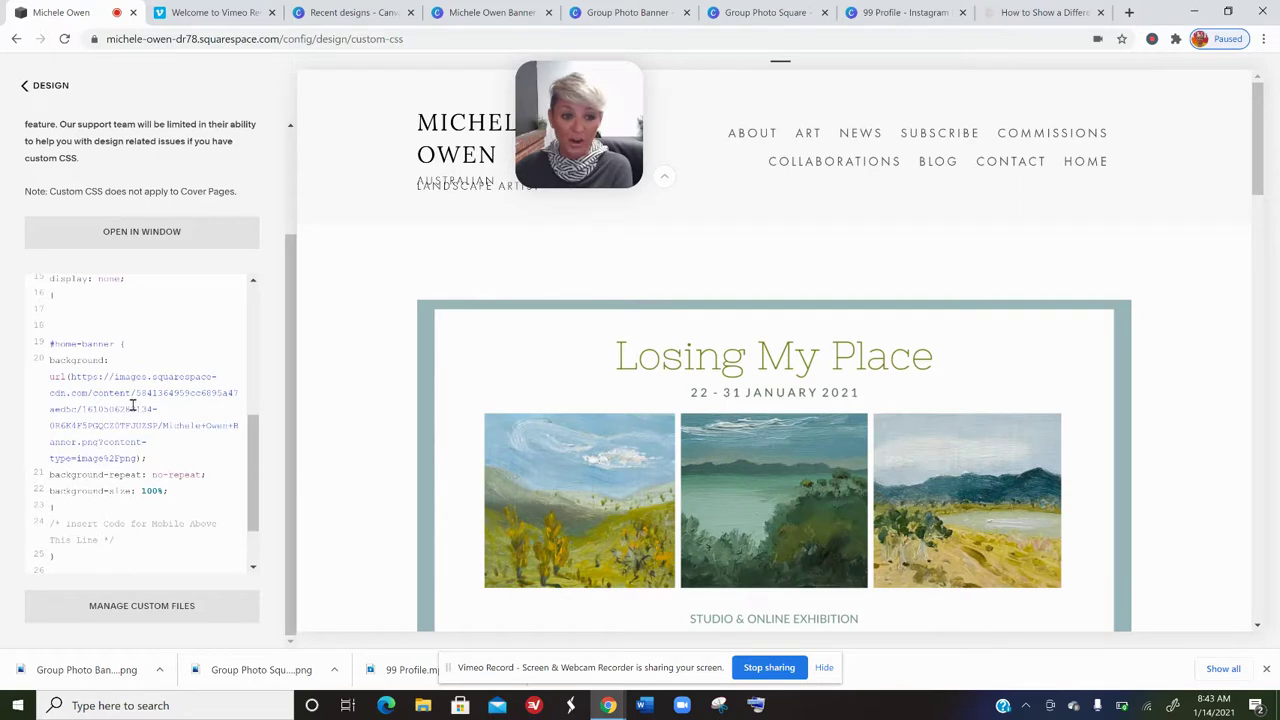
- Start editing the Home Banner section and add an image block above the existing banner image
{"action": "mouse_move", "coordinate": [466, 330]}
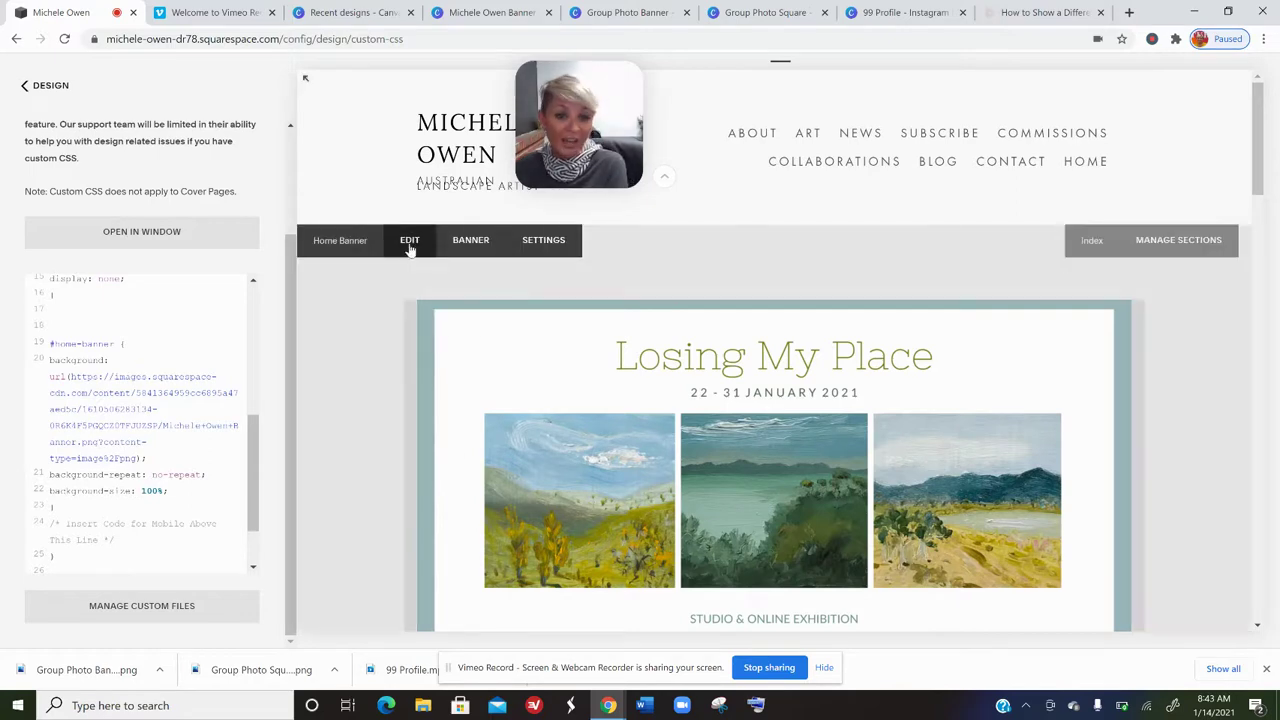
{"action": "left_click", "coordinate": [410, 242]}
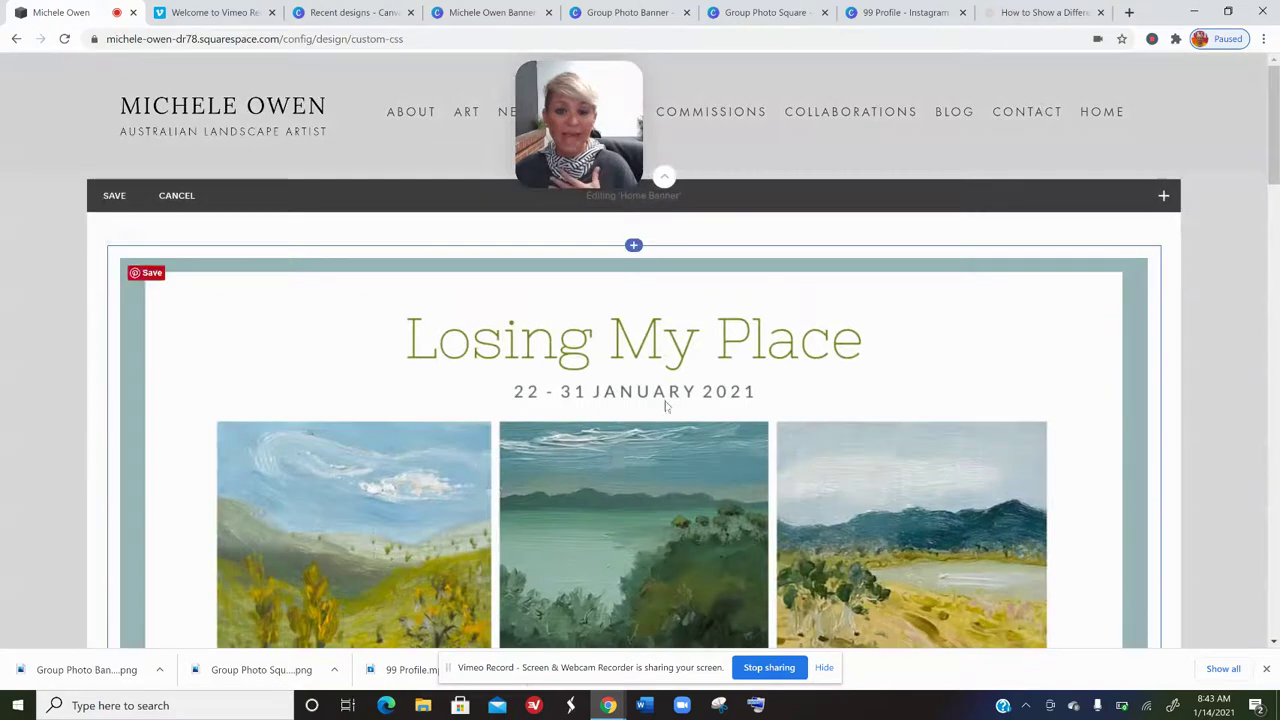
{"action": "left_click", "coordinate": [633, 245]}
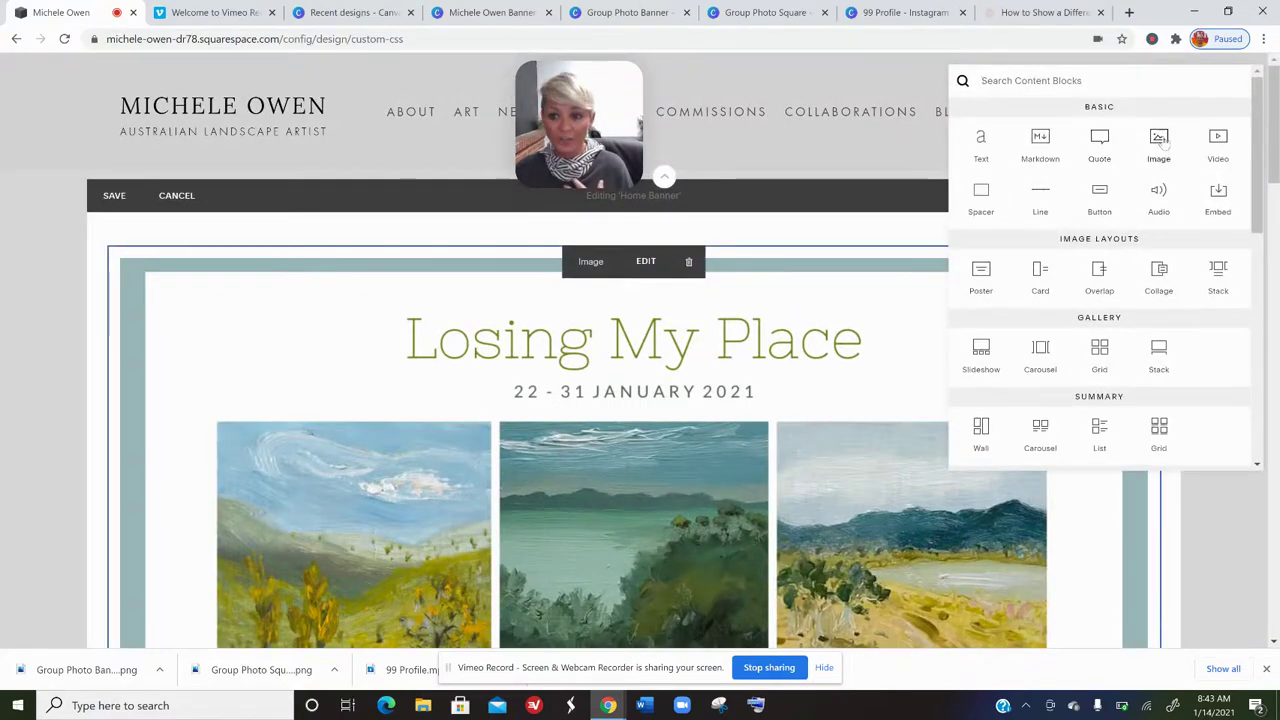
{"action": "left_click", "coordinate": [1160, 143]}
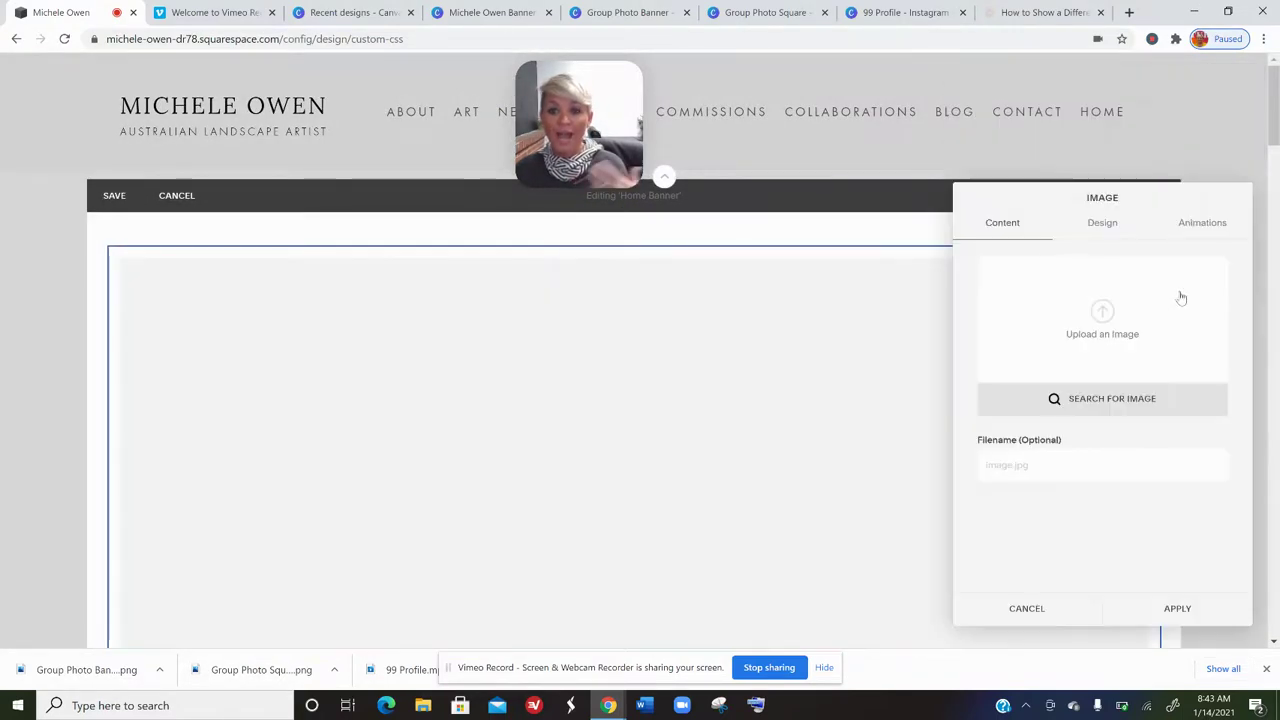
{"action": "left_click", "coordinate": [1103, 314]}
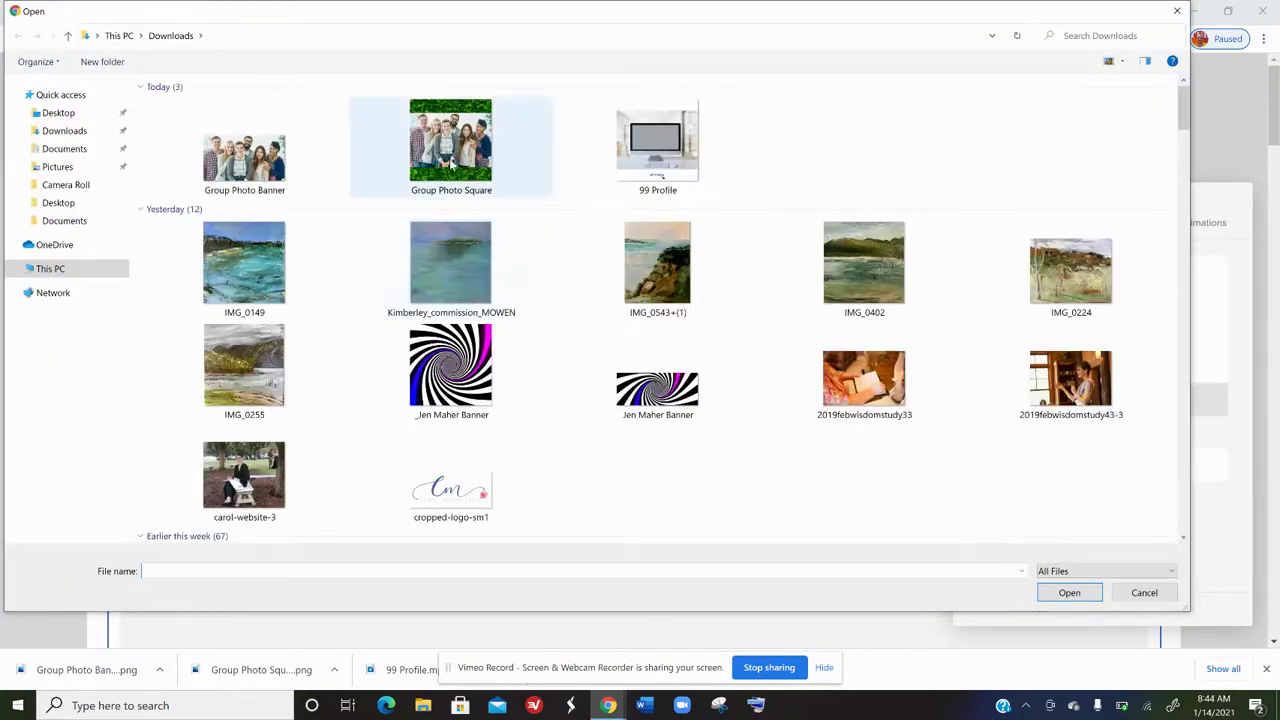
{"action": "scroll", "coordinate": [610, 300], "scroll_direction": "down", "scroll_amount": 10}
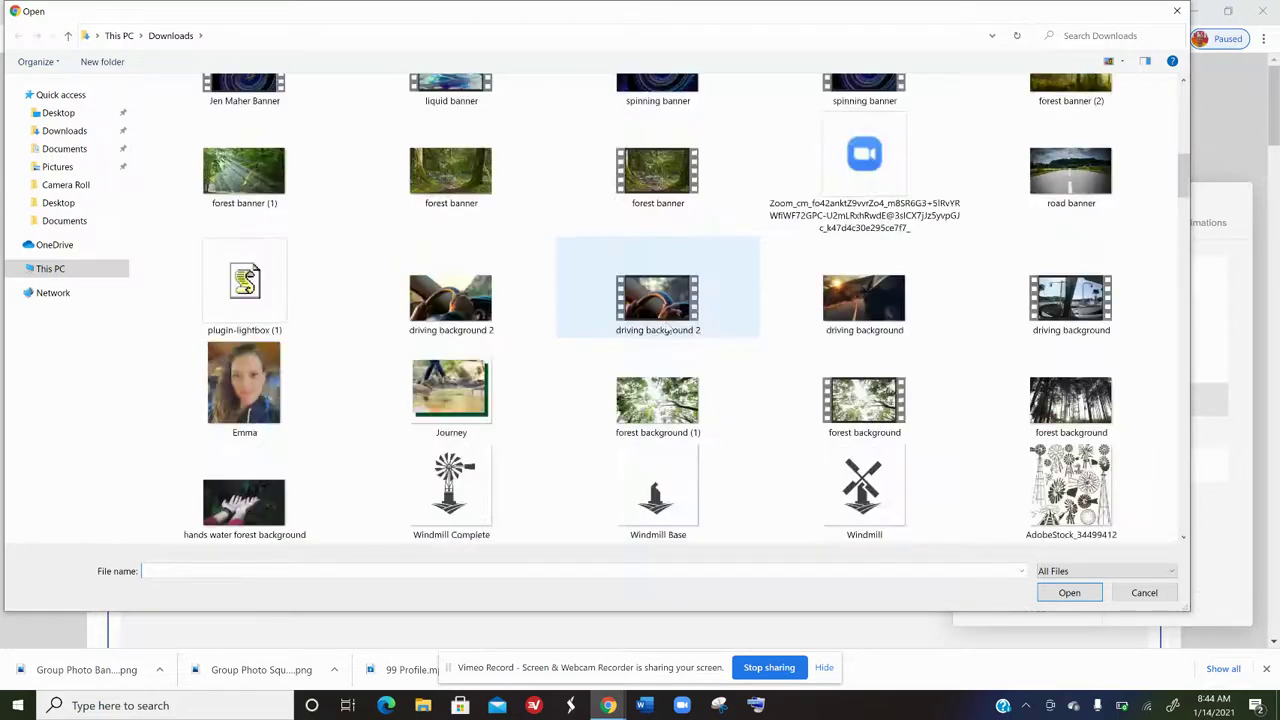
{"action": "scroll", "coordinate": [700, 310], "scroll_direction": "up", "scroll_amount": 9}
{"action": "scroll", "coordinate": [720, 314], "scroll_direction": "up", "scroll_amount": 1}
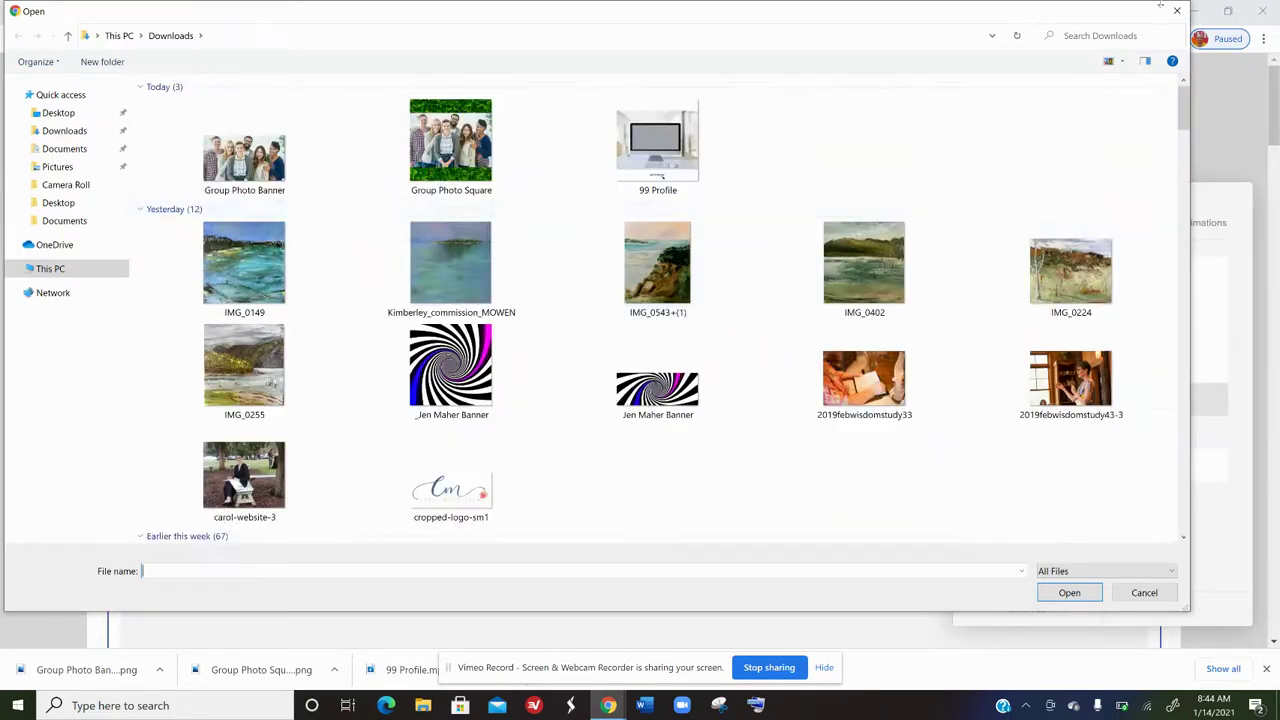
{"action": "left_click", "coordinate": [1177, 13]}
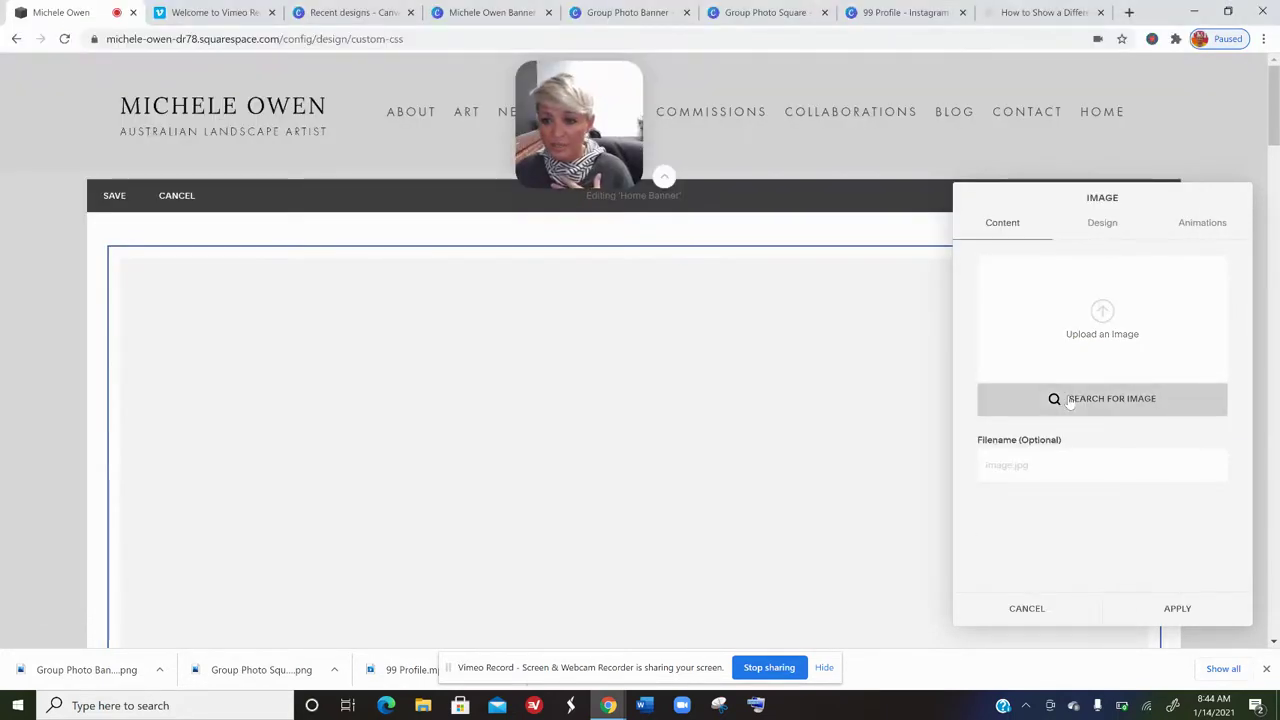
- Fill the new block with the square single-painting "Losing My Place" image from the imported images, apply it, and save the Home Banner section
{"action": "left_click", "coordinate": [1068, 402]}
{"action": "left_click", "coordinate": [743, 151]}
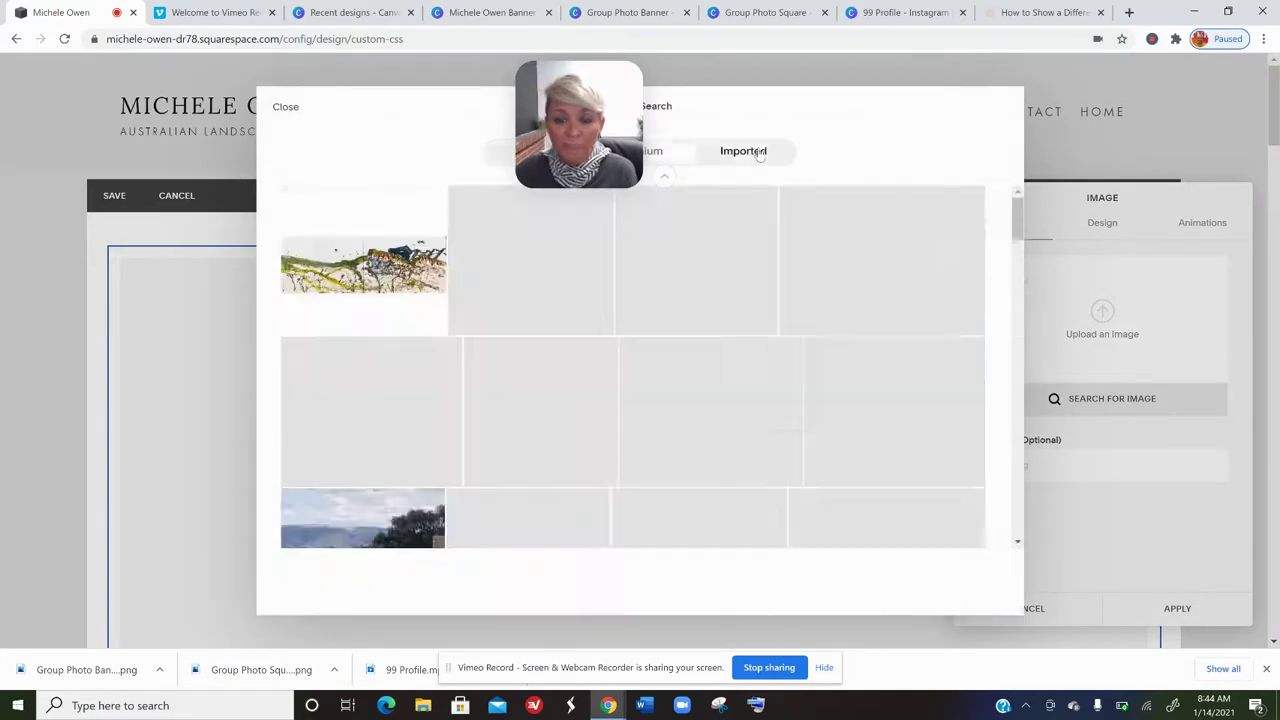
{"action": "scroll", "coordinate": [754, 436], "scroll_direction": "down", "scroll_amount": 5}
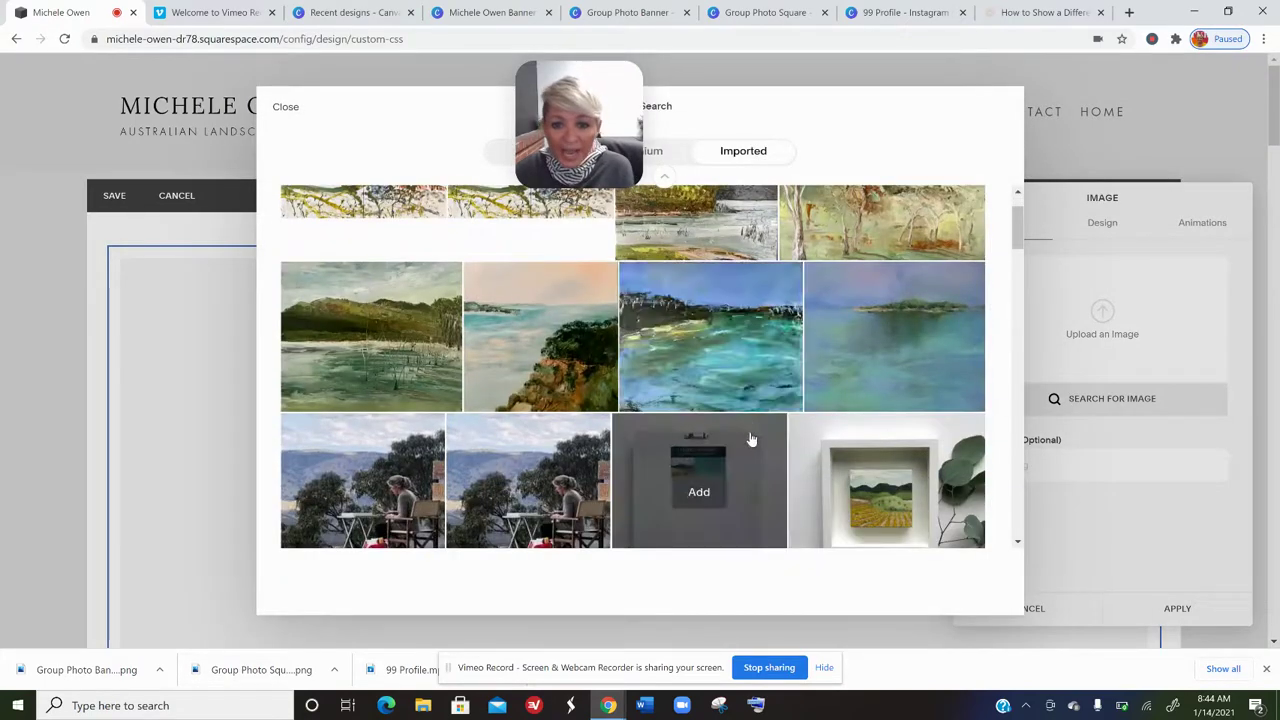
{"action": "scroll", "coordinate": [767, 445], "scroll_direction": "down", "scroll_amount": 8}
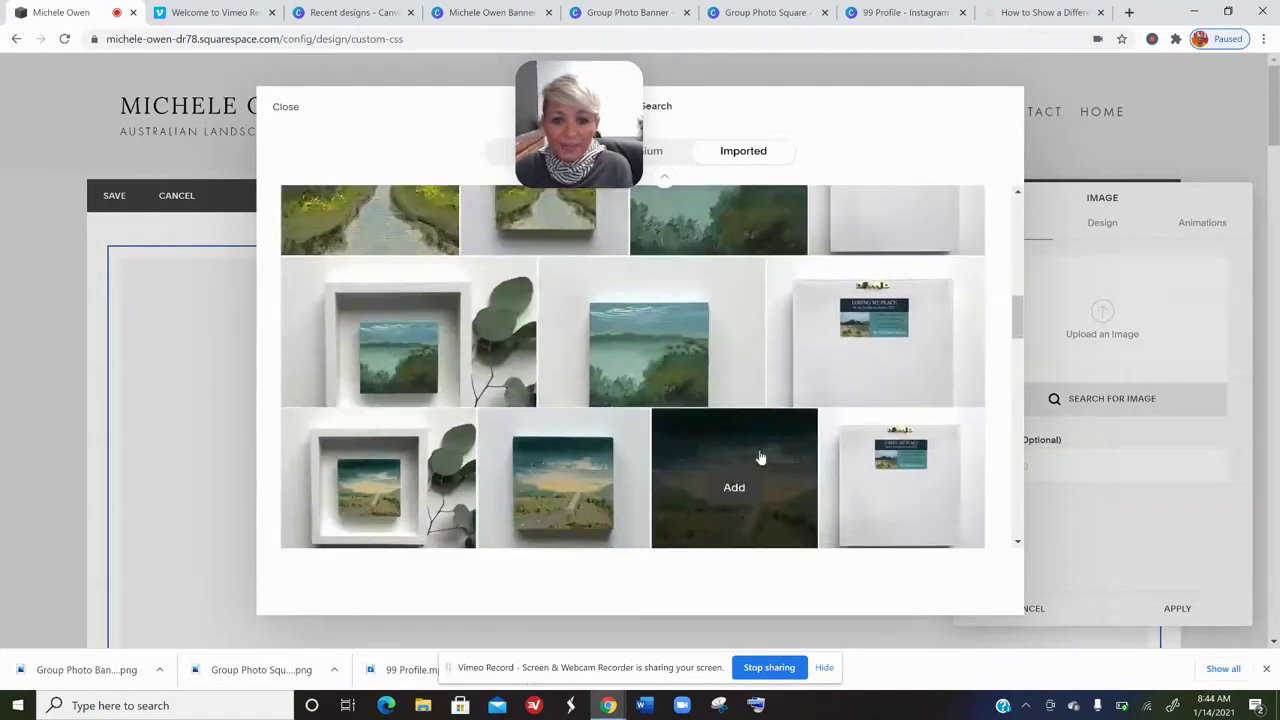
{"action": "scroll", "coordinate": [763, 464], "scroll_direction": "down", "scroll_amount": 8}
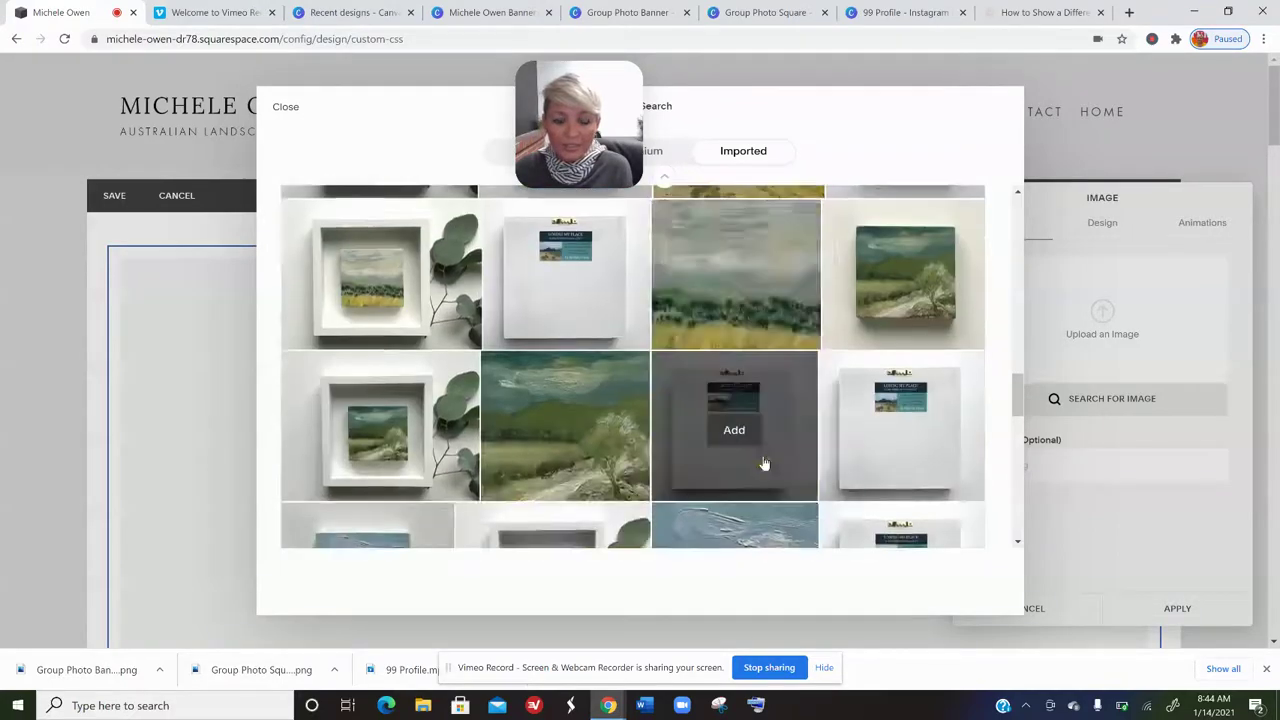
{"action": "scroll", "coordinate": [763, 464], "scroll_direction": "down", "scroll_amount": 8}
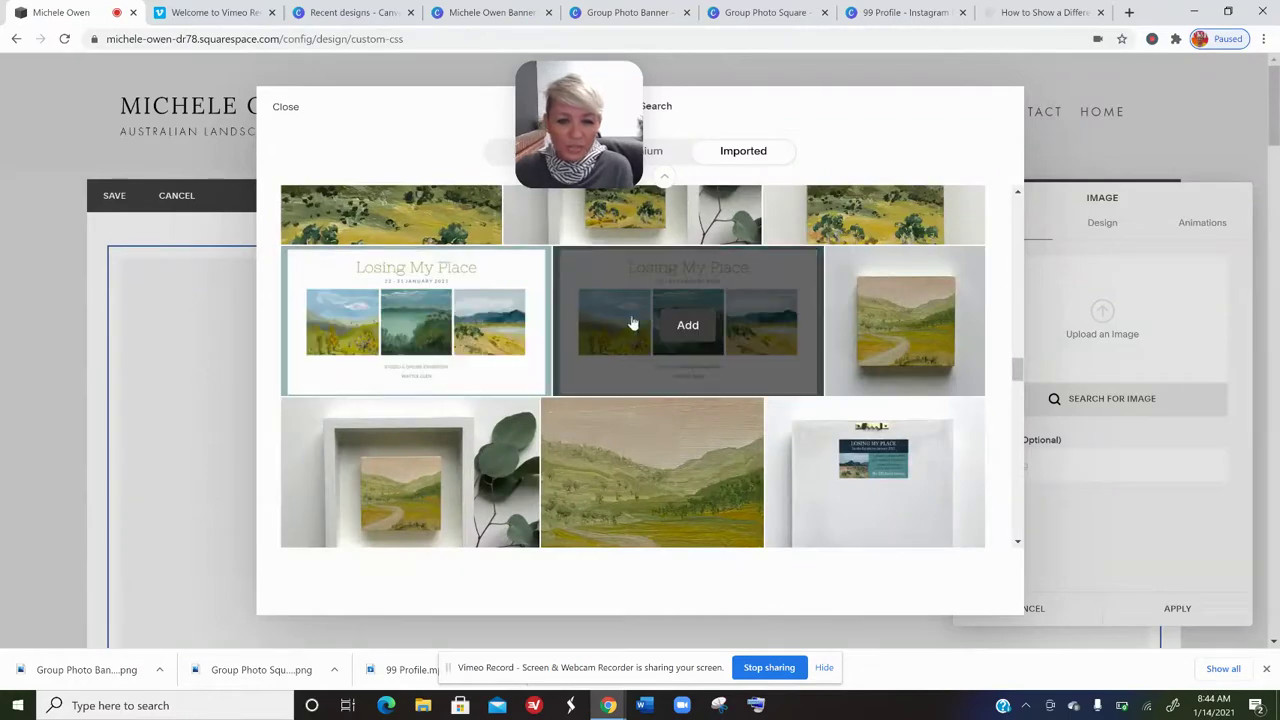
{"action": "scroll", "coordinate": [771, 388], "scroll_direction": "down", "scroll_amount": 3}
{"action": "scroll", "coordinate": [770, 390], "scroll_direction": "down", "scroll_amount": 10}
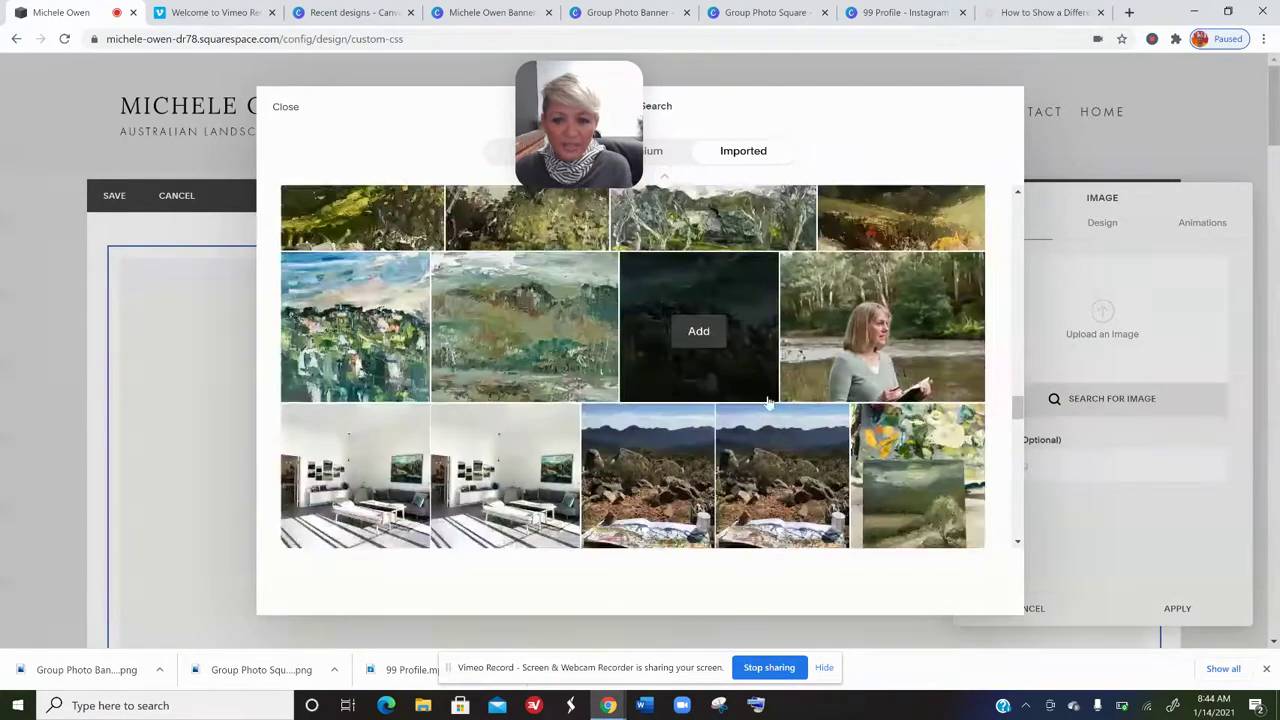
{"action": "scroll", "coordinate": [769, 407], "scroll_direction": "down", "scroll_amount": 2}
{"action": "scroll", "coordinate": [769, 407], "scroll_direction": "up", "scroll_amount": 2}
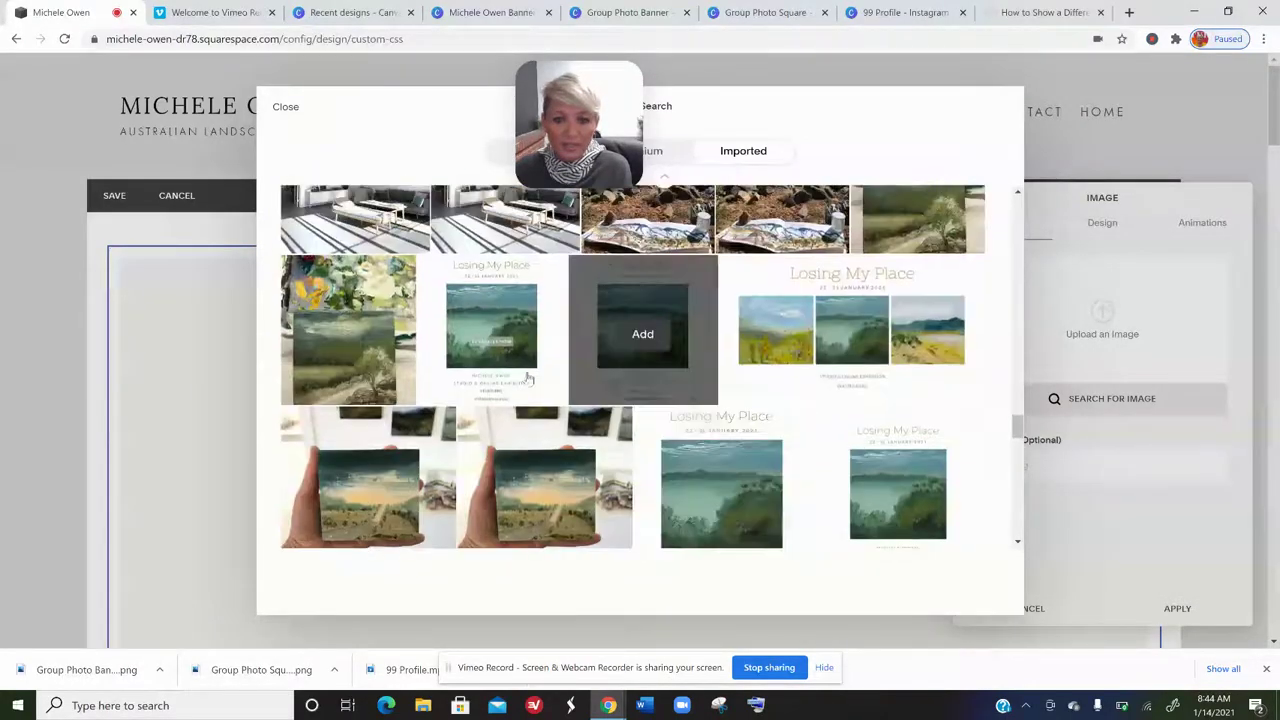
{"action": "mouse_move", "coordinate": [491, 337]}
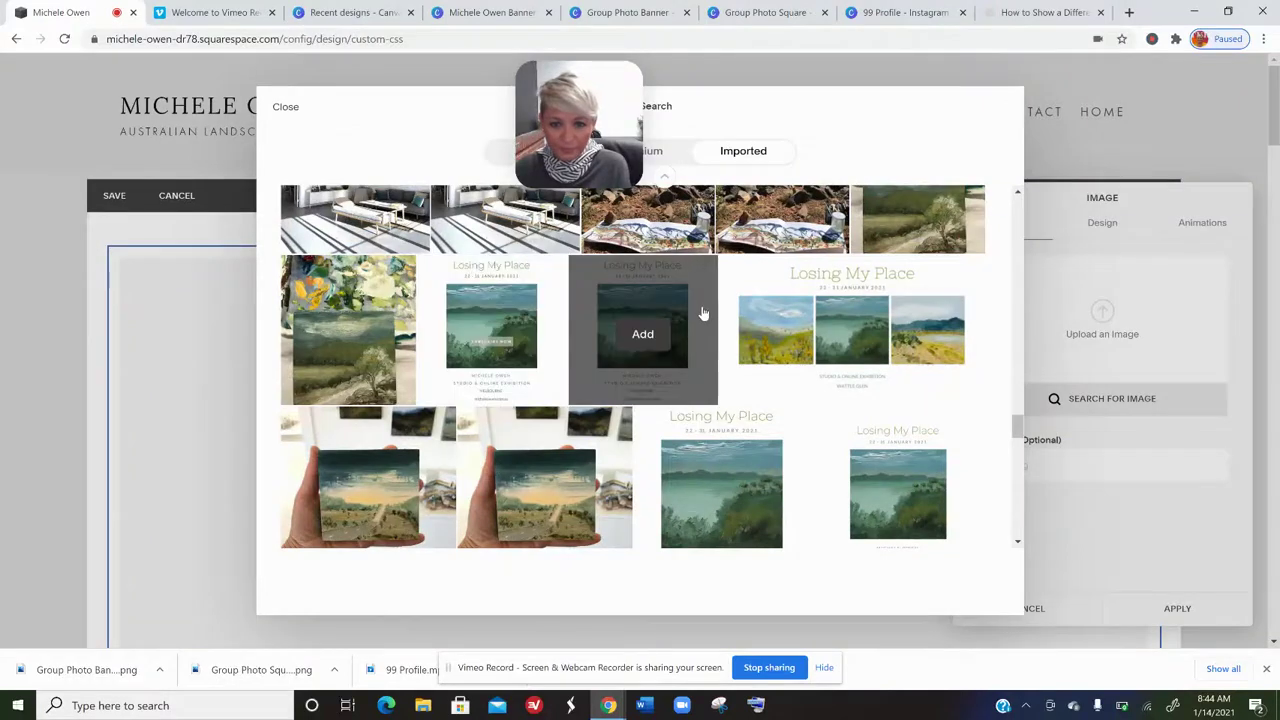
{"action": "left_click", "coordinate": [650, 346]}
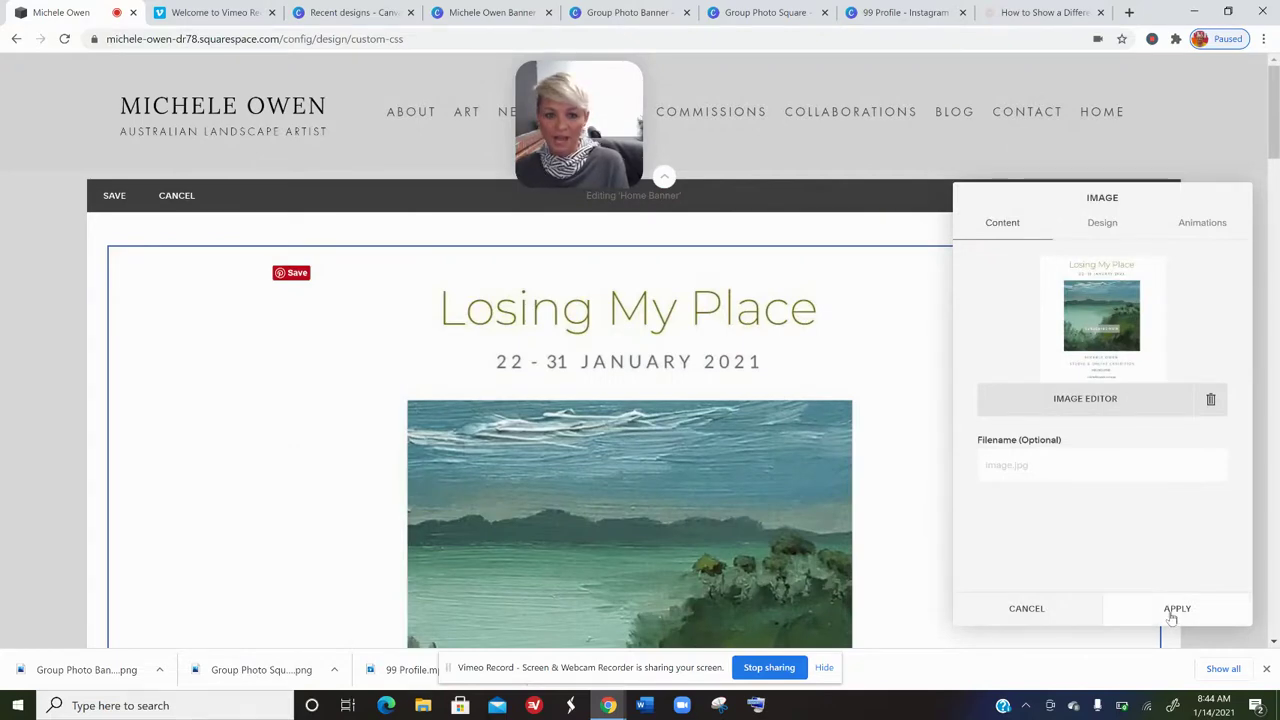
{"action": "left_click", "coordinate": [1175, 610]}
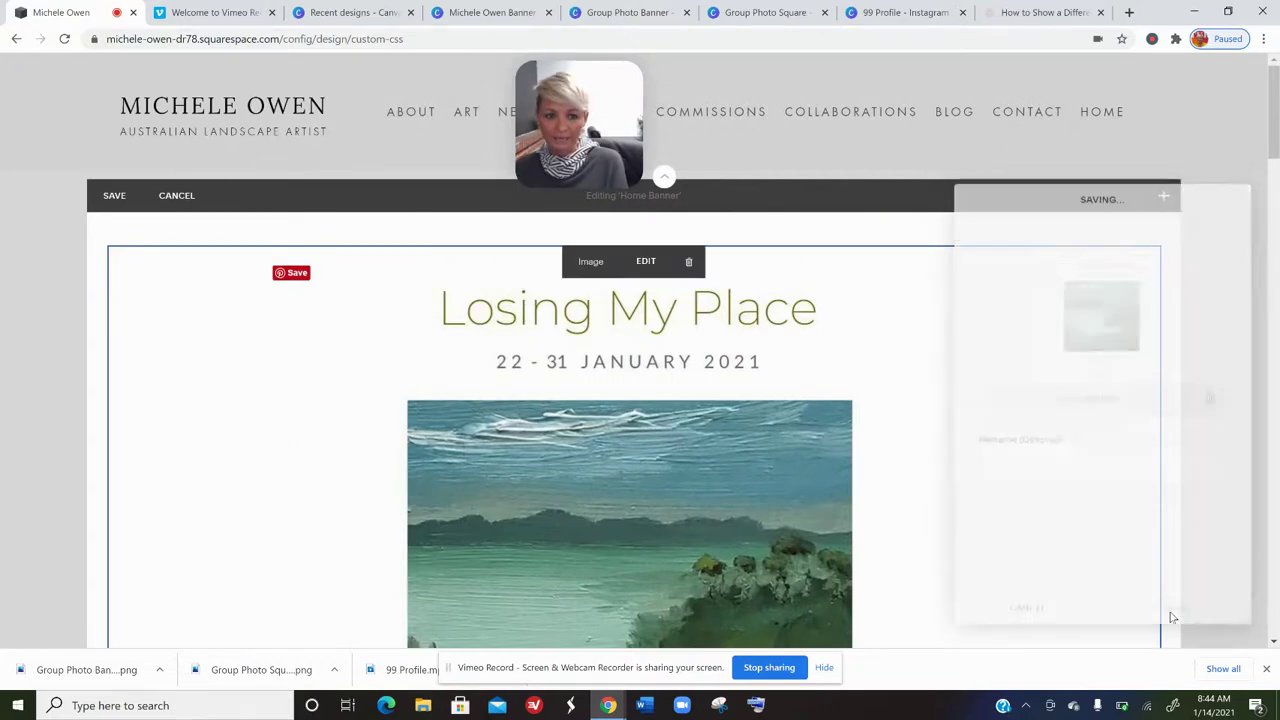
{"action": "left_click", "coordinate": [110, 198]}
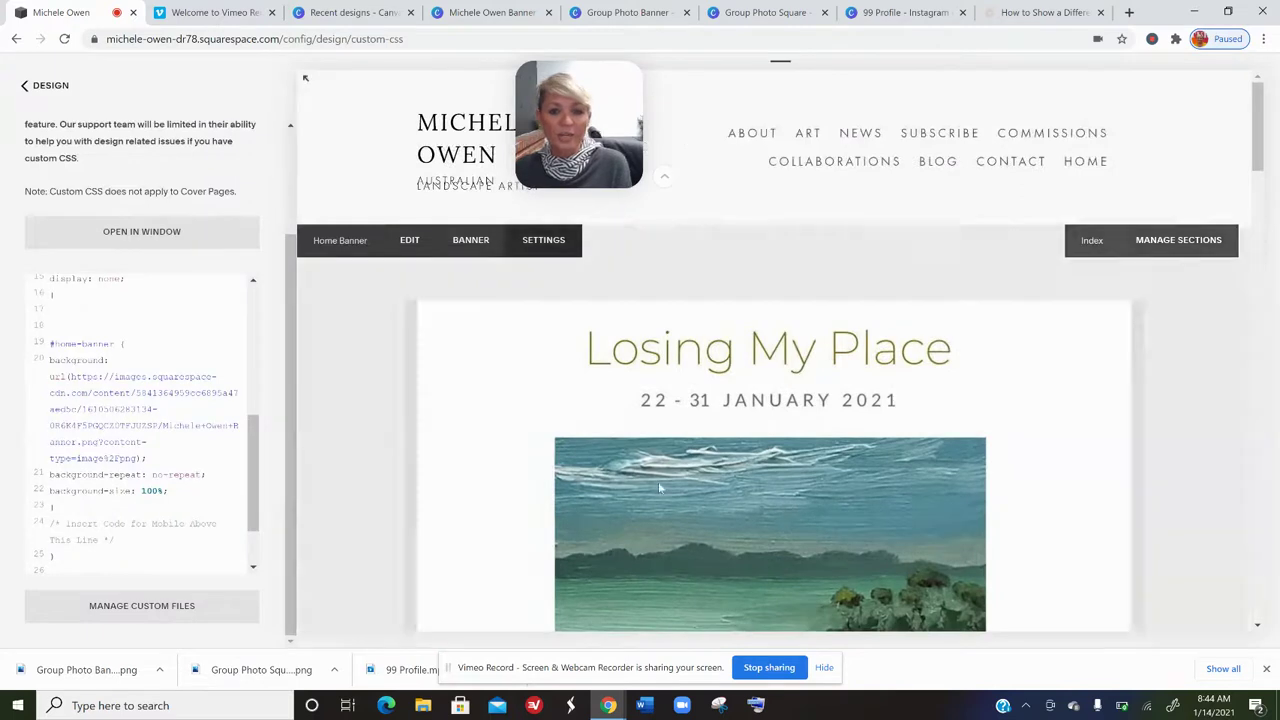
- Open the newly added "Losing My Place" banner image in its own browser tab and view it with its image address
{"action": "right_click", "coordinate": [617, 440]}
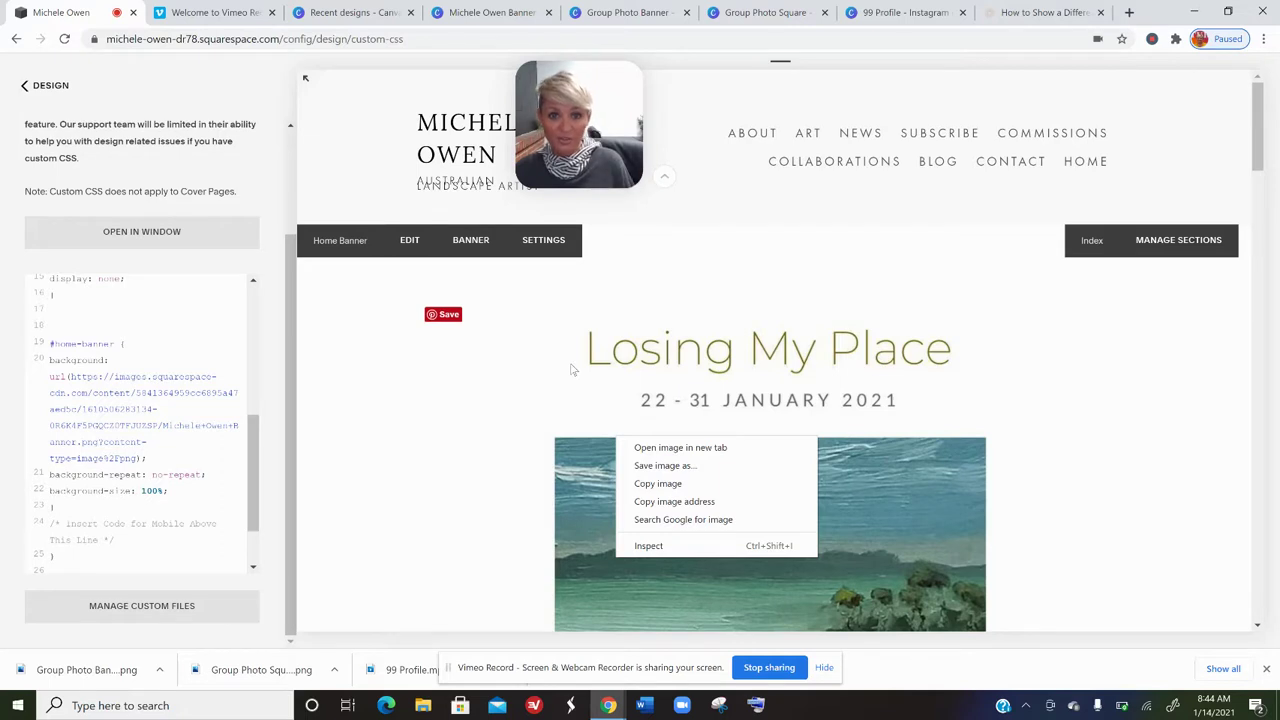
{"action": "left_click", "coordinate": [684, 449]}
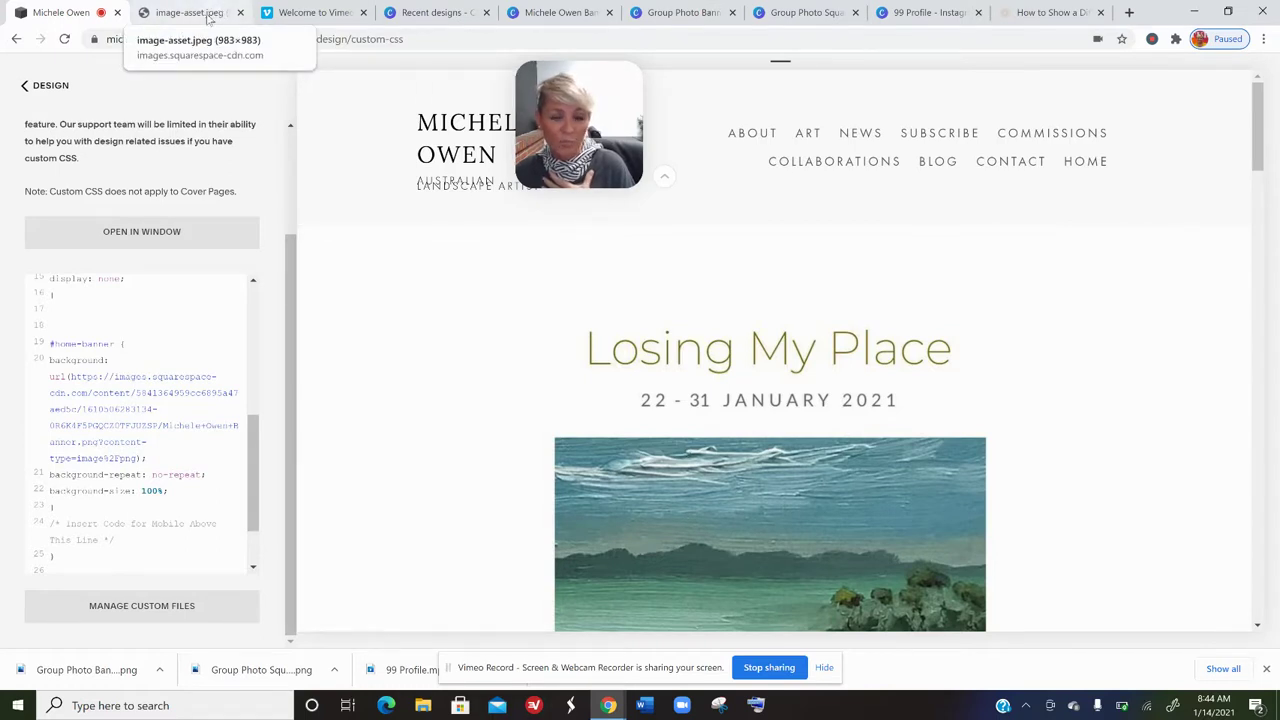
{"action": "left_click", "coordinate": [190, 12]}
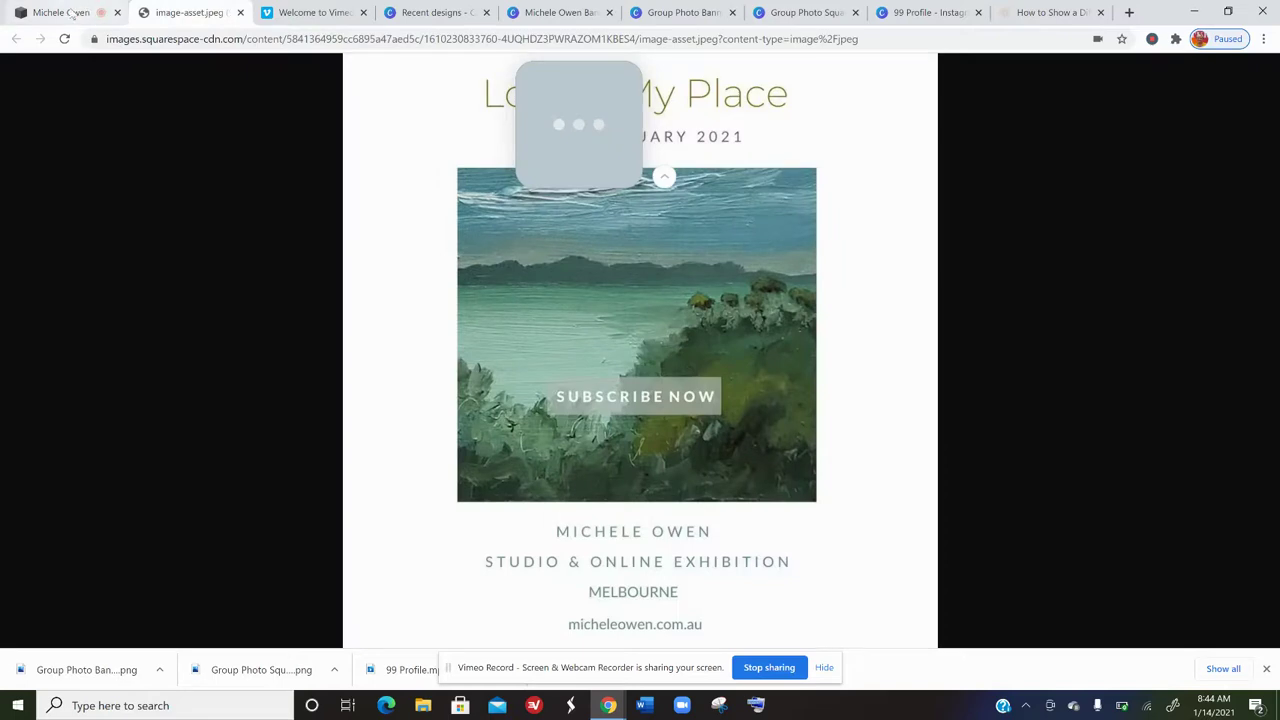
- Edit the Home Banner section to remove the temporary single-painting image block, and save the section
{"action": "left_click", "coordinate": [80, 12]}
{"action": "mouse_move", "coordinate": [526, 269]}
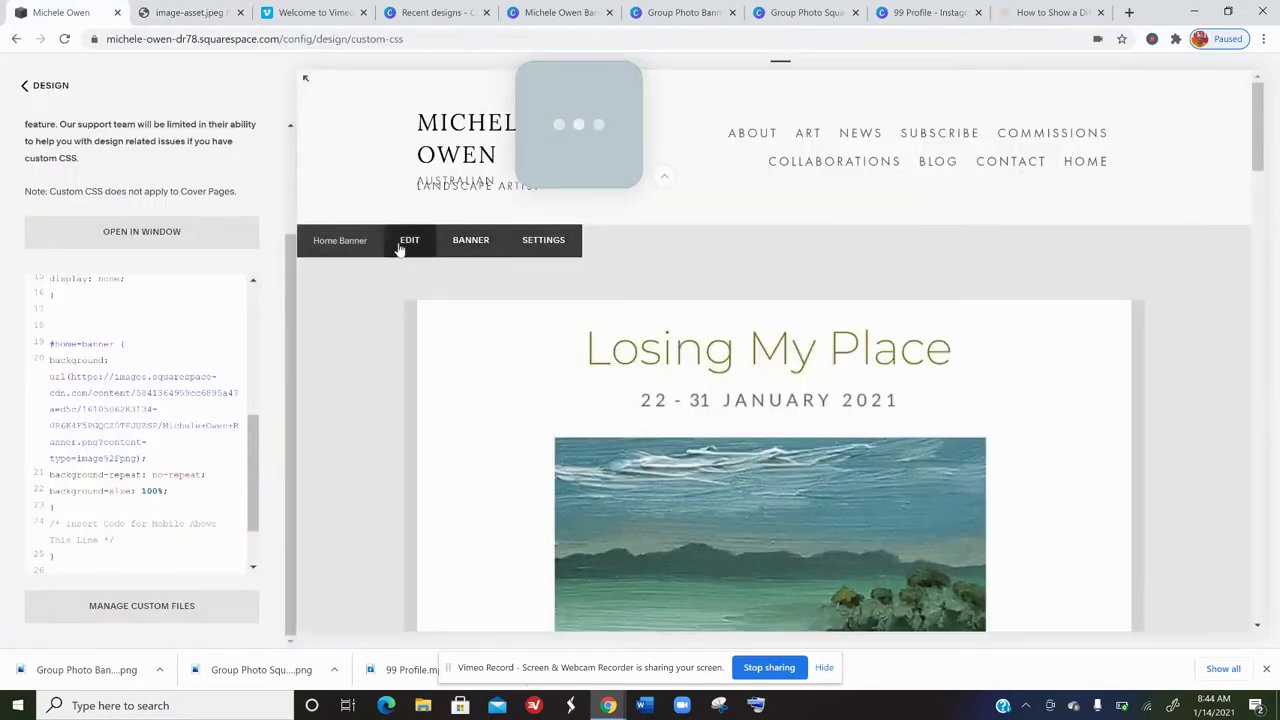
{"action": "left_click", "coordinate": [394, 249]}
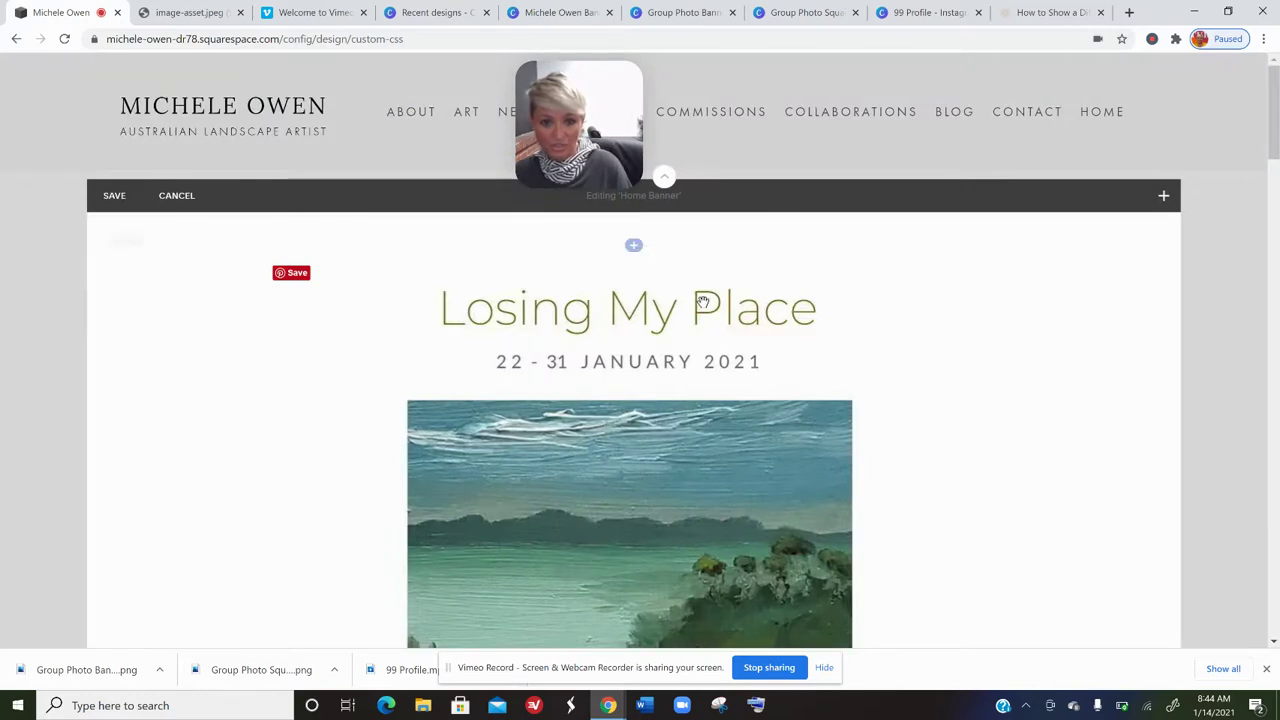
{"action": "left_click", "coordinate": [686, 260]}
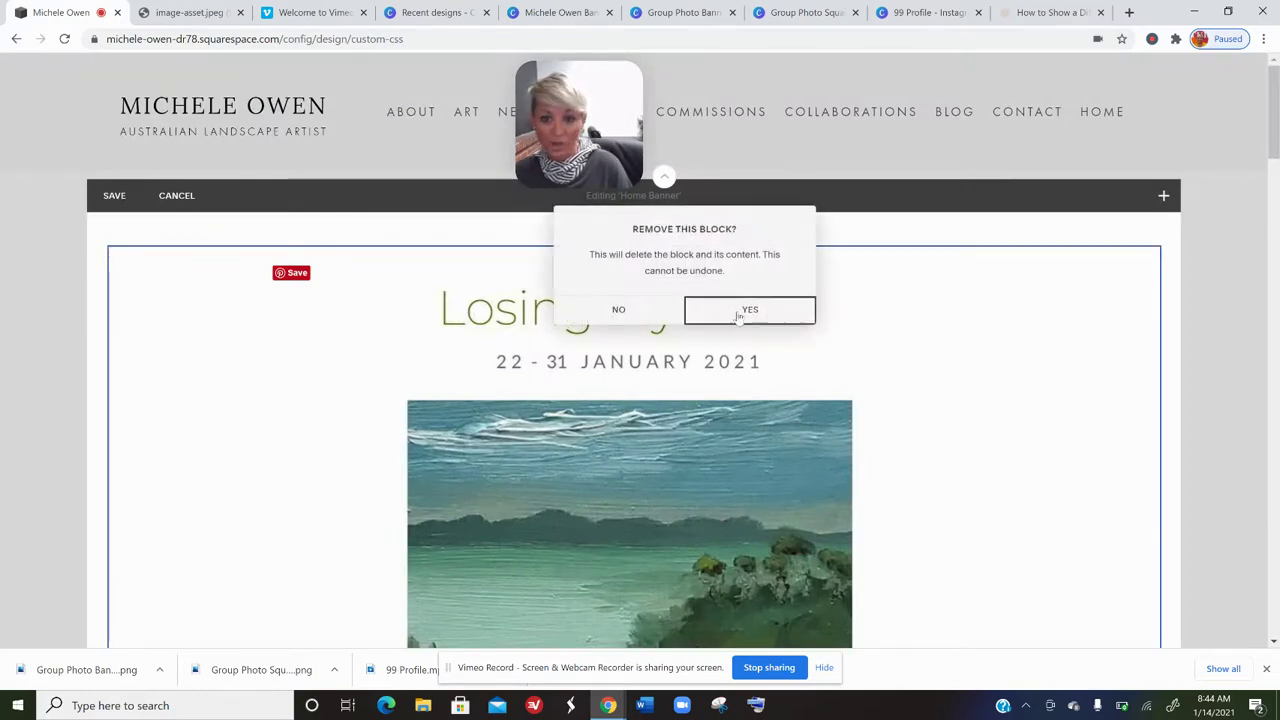
{"action": "left_click", "coordinate": [745, 311]}
{"action": "left_click", "coordinate": [116, 195]}
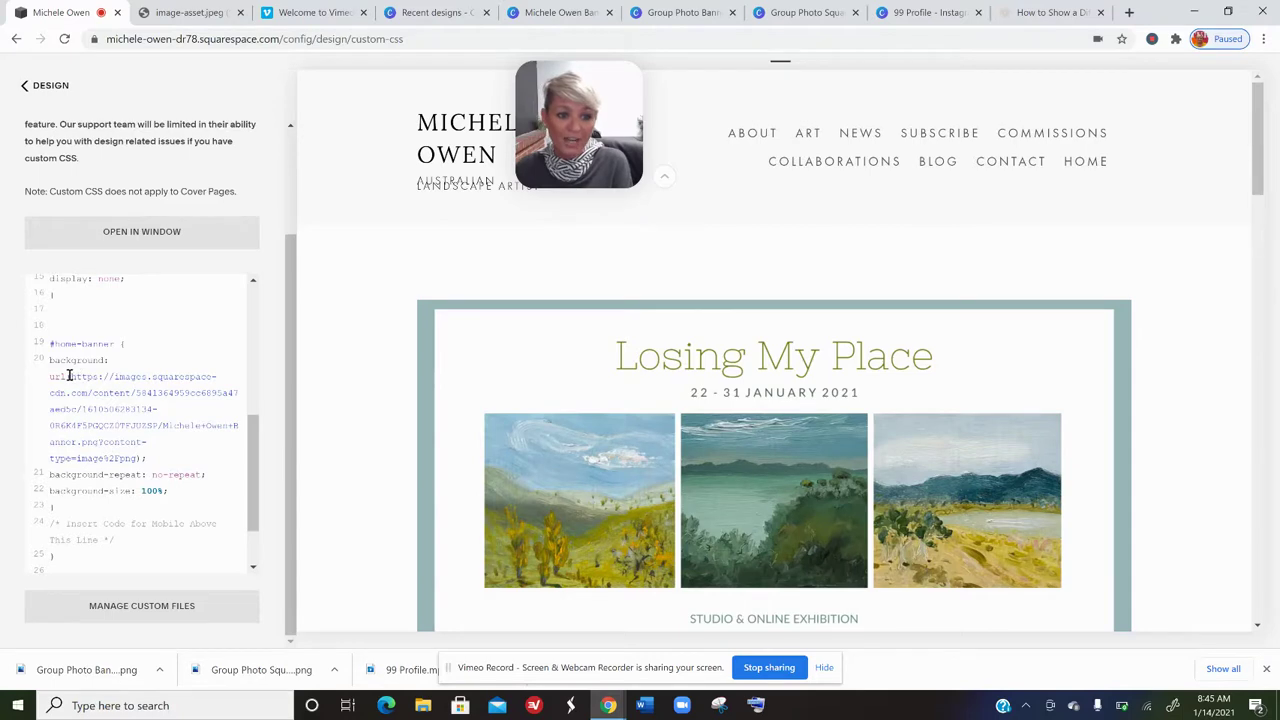
- Select the uploaded image's full address in its browser tab, and return to the custom CSS and the home banner preview
{"action": "left_click", "coordinate": [192, 12]}
{"action": "left_click", "coordinate": [250, 44]}
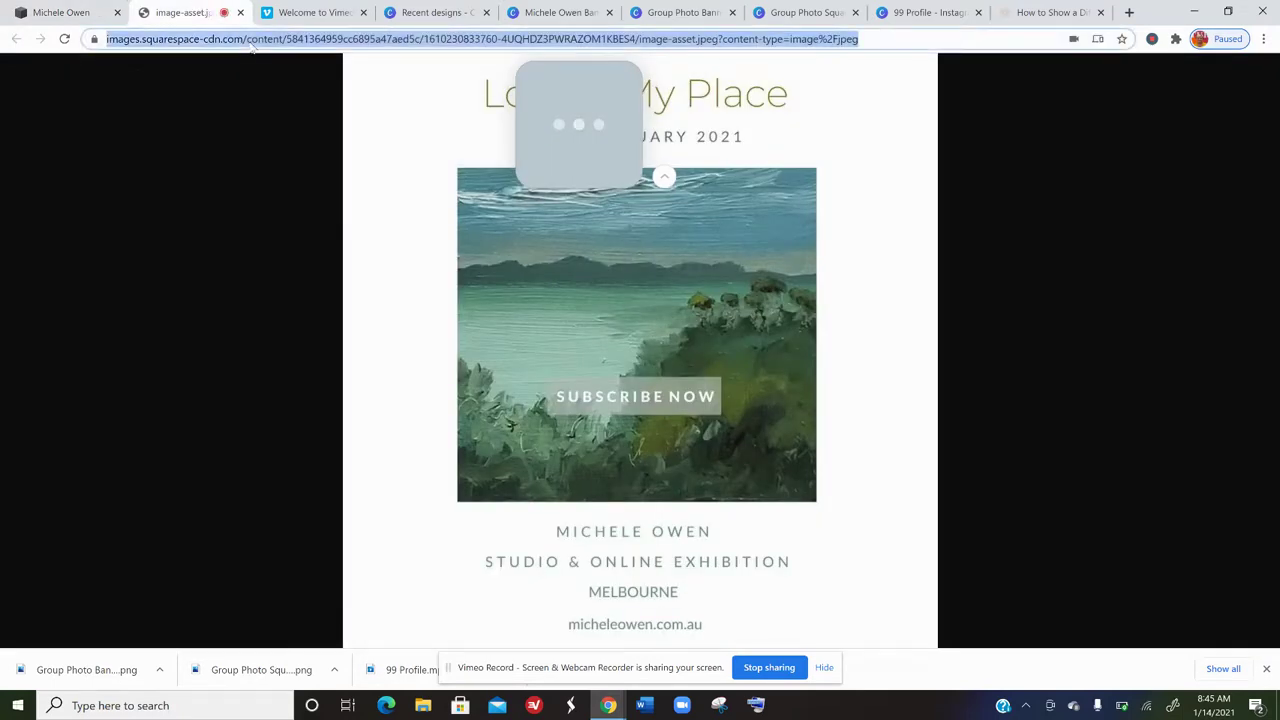
{"action": "left_click", "coordinate": [70, 12]}
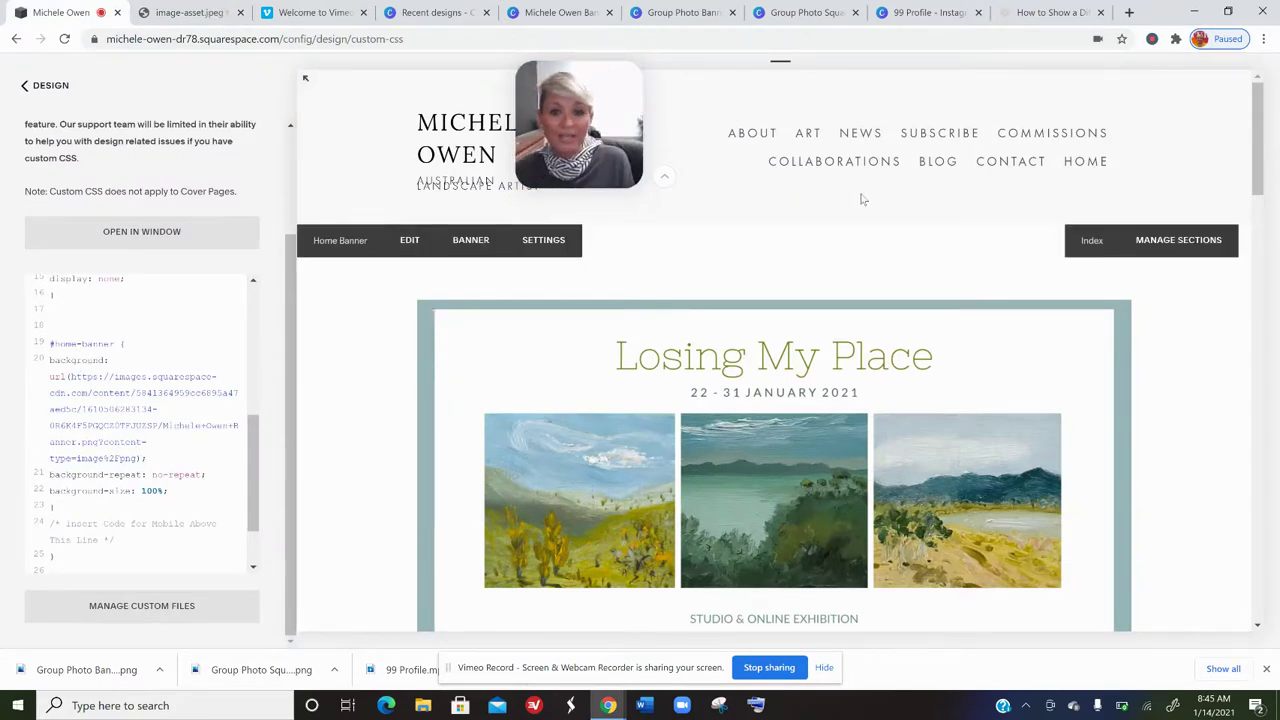
{"action": "scroll", "coordinate": [770, 433], "scroll_direction": "down", "scroll_amount": 1}
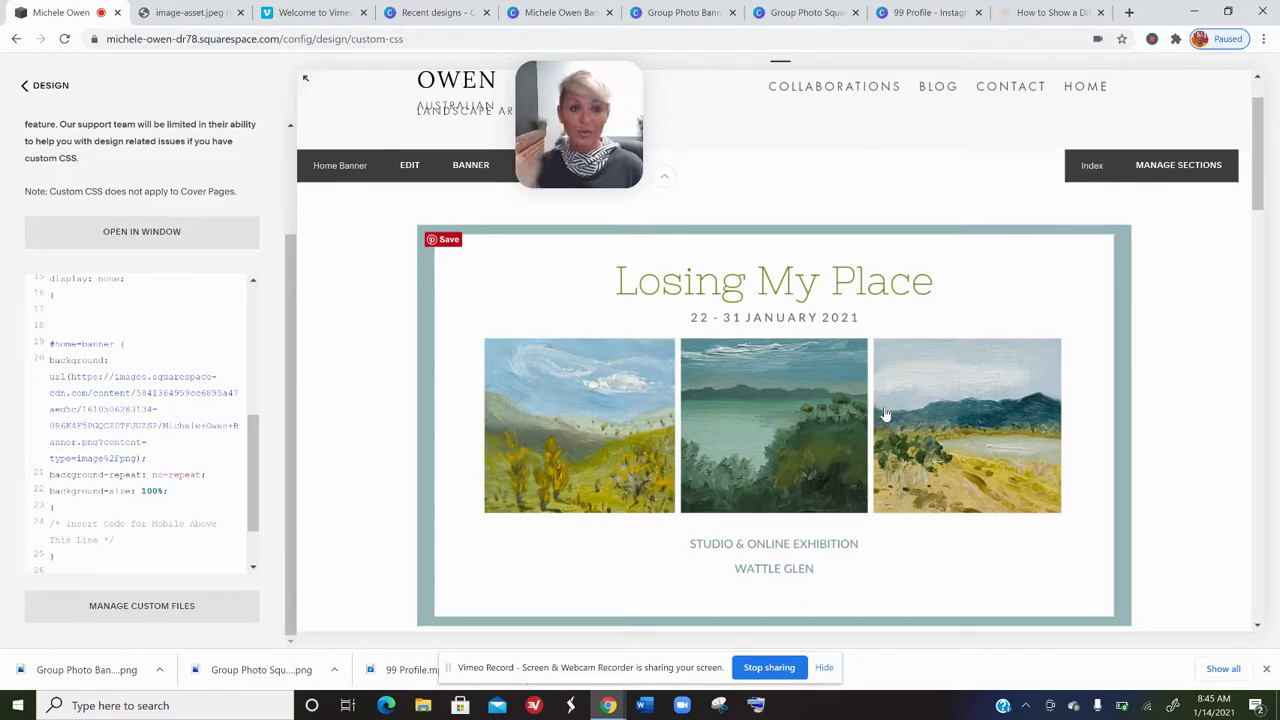
- Look over the Group Photo Square design in Canva, and leave the Squarespace site editor for the account dashboard
{"action": "left_click", "coordinate": [808, 12]}
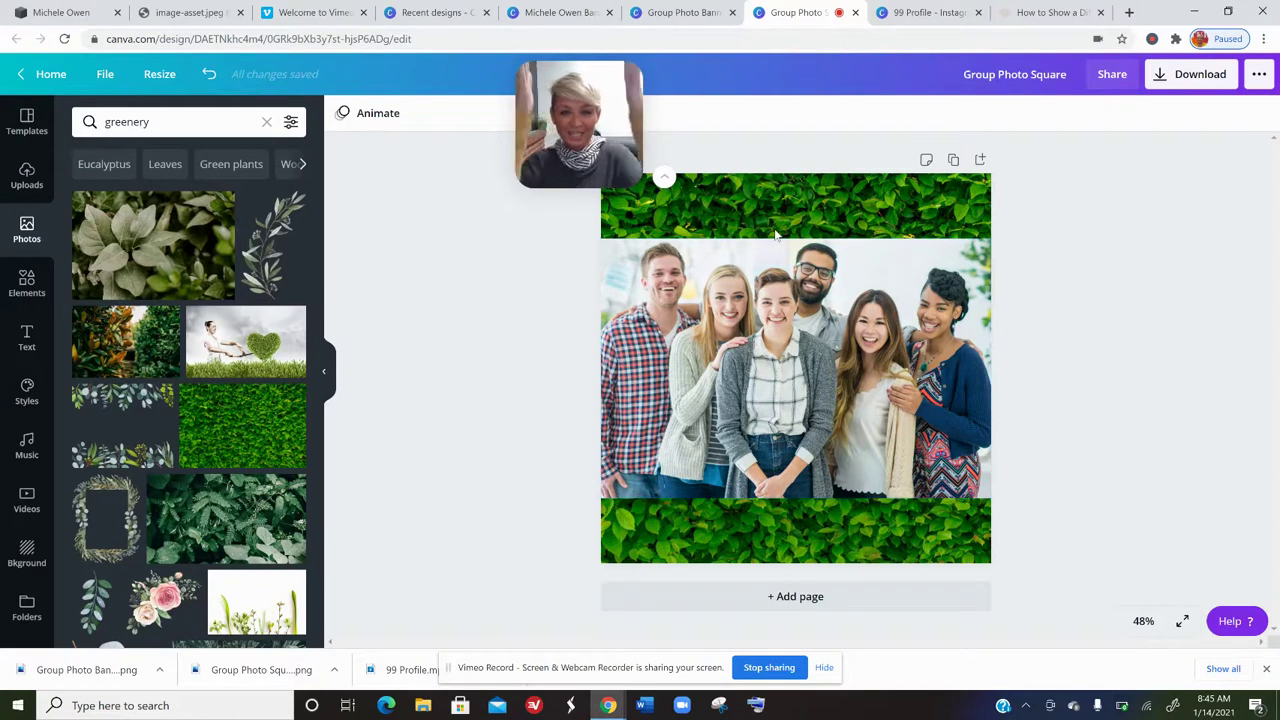
{"action": "left_click", "coordinate": [829, 210]}
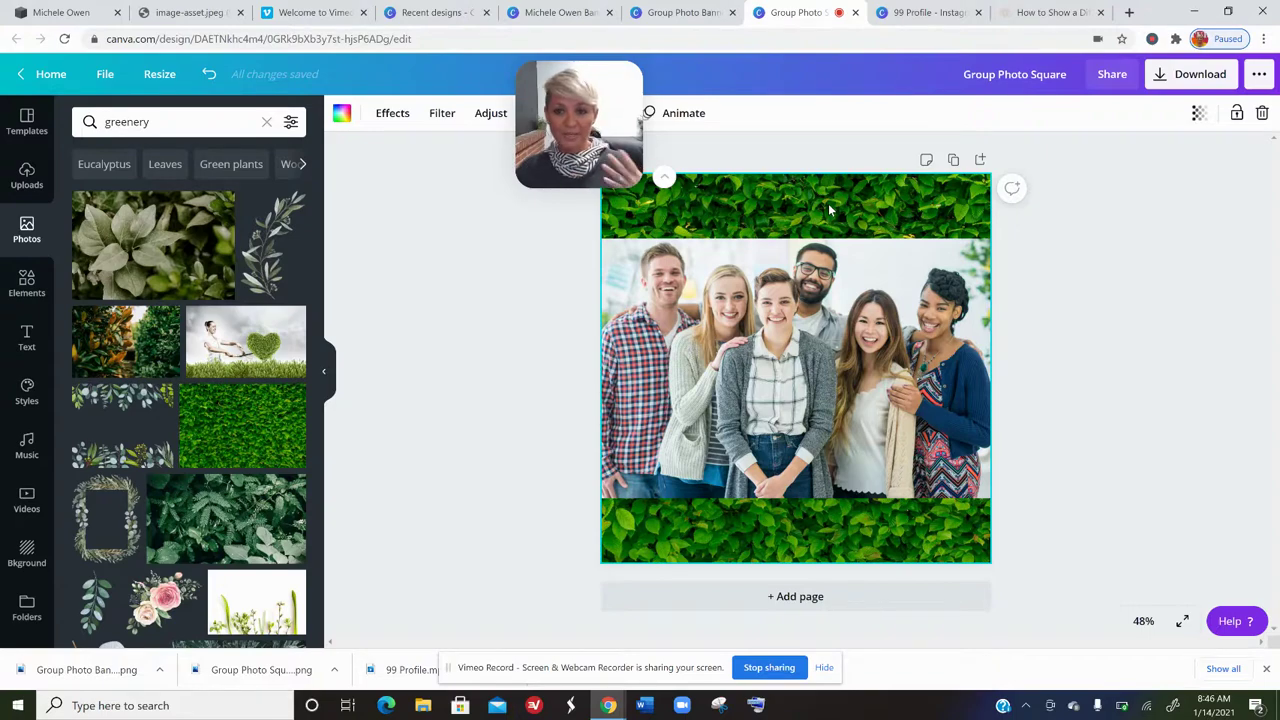
{"action": "left_click", "coordinate": [60, 12]}
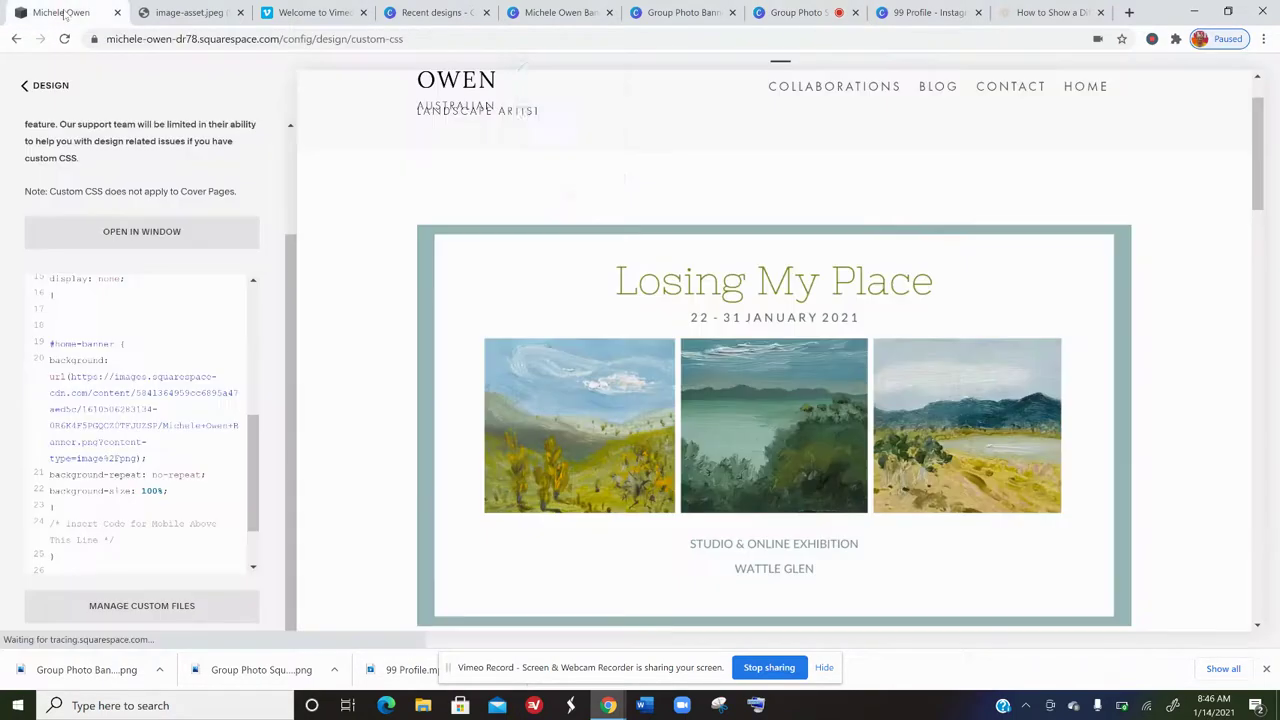
{"action": "left_click", "coordinate": [35, 87]}
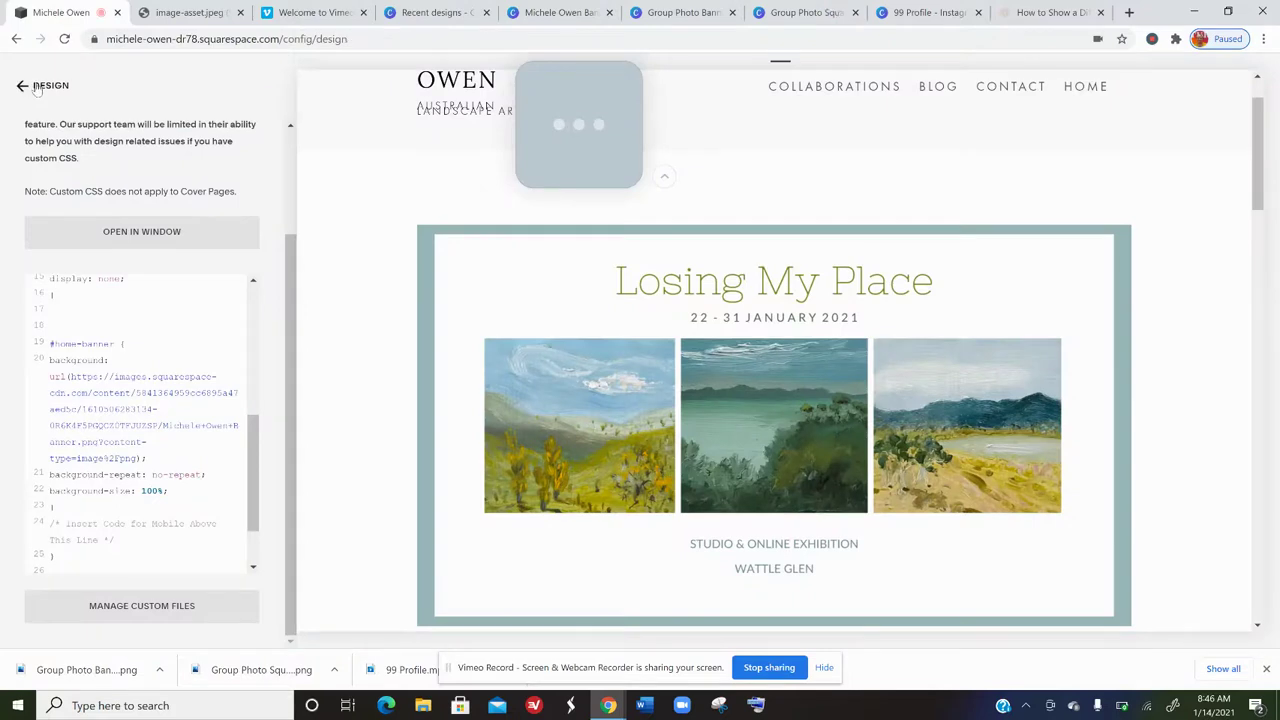
{"action": "left_click", "coordinate": [35, 87]}
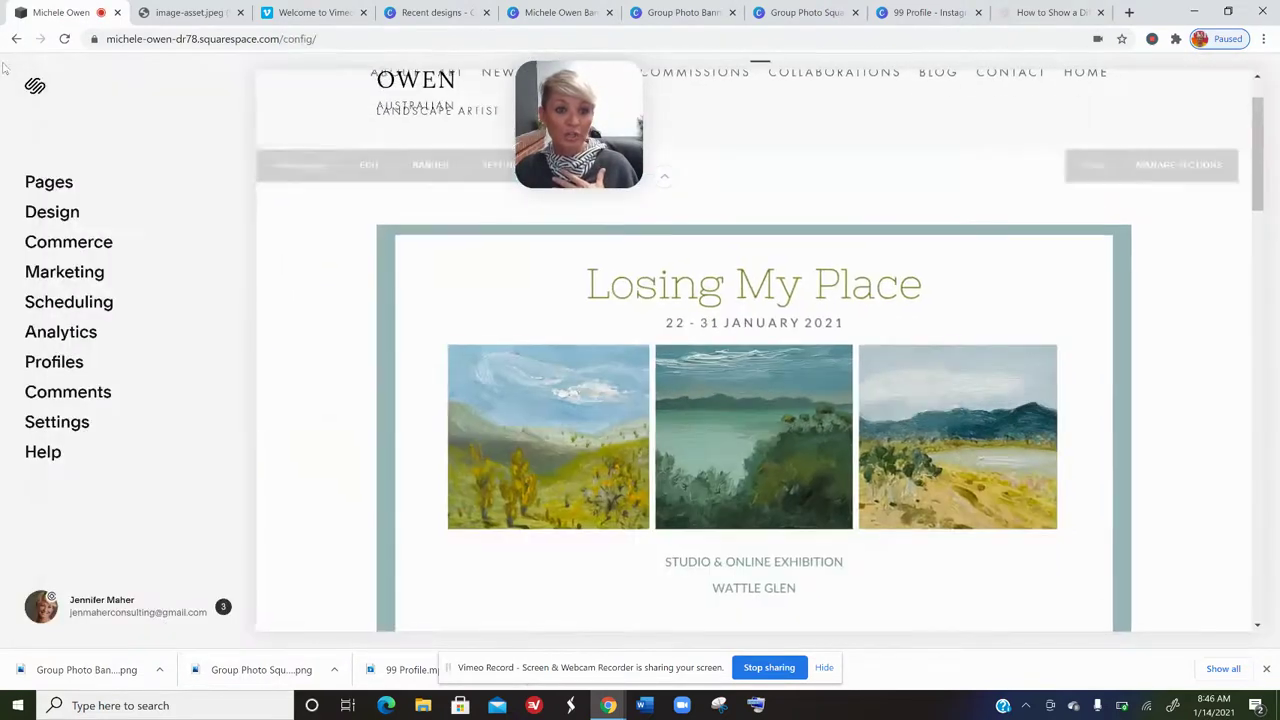
{"action": "left_click", "coordinate": [131, 608]}
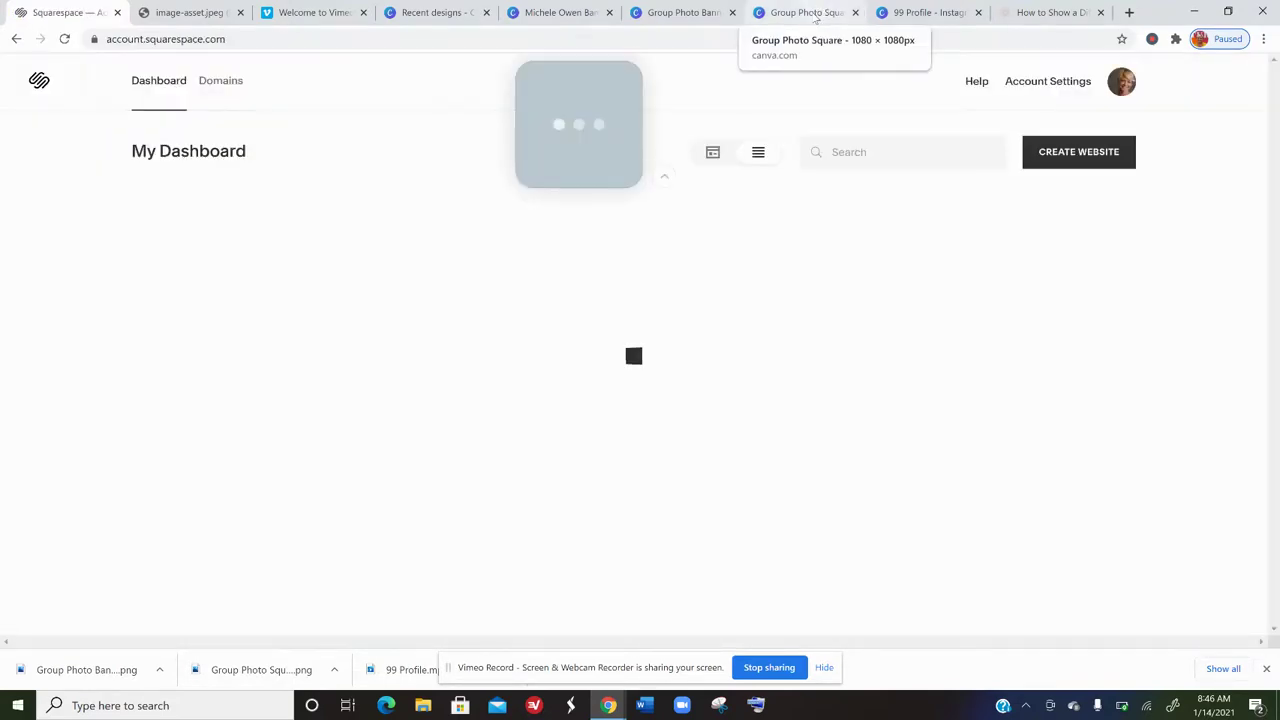
- Switch to the Group Photo Square design in Canva, delete its greenery background, and duplicate the group photo
{"action": "left_click", "coordinate": [816, 14]}
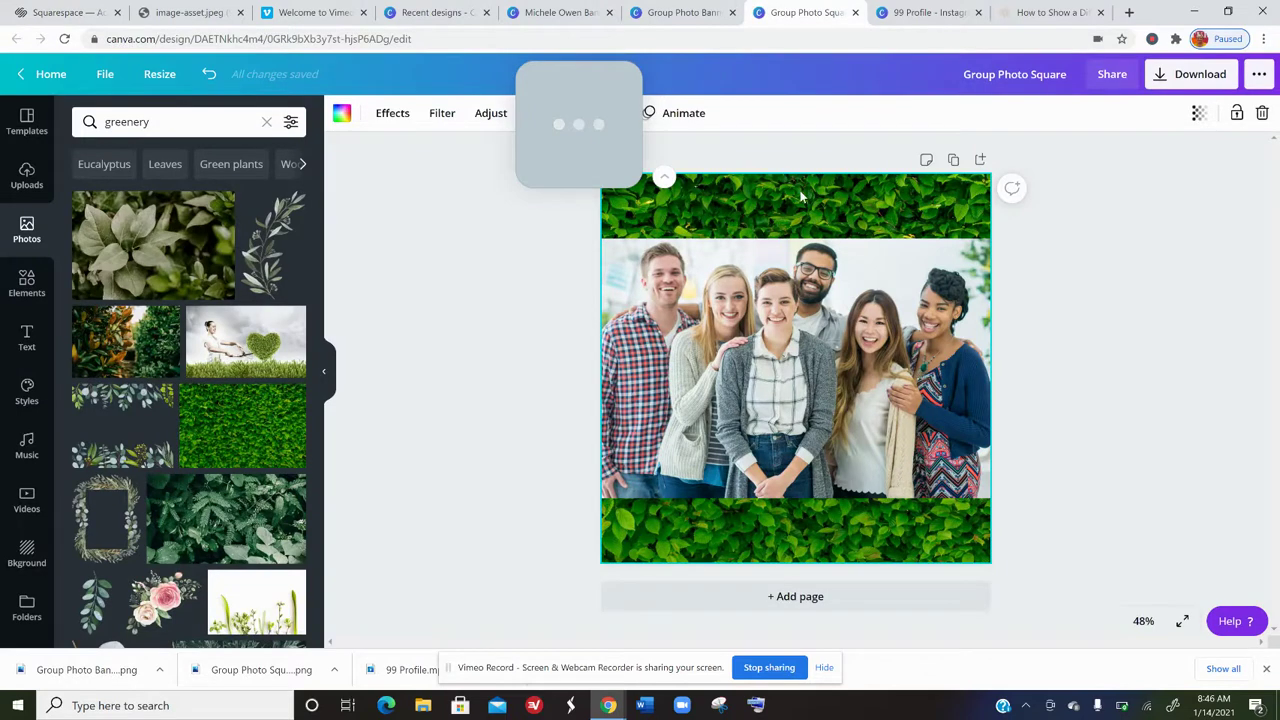
{"action": "key", "text": "Delete"}
{"action": "left_click", "coordinate": [812, 312]}
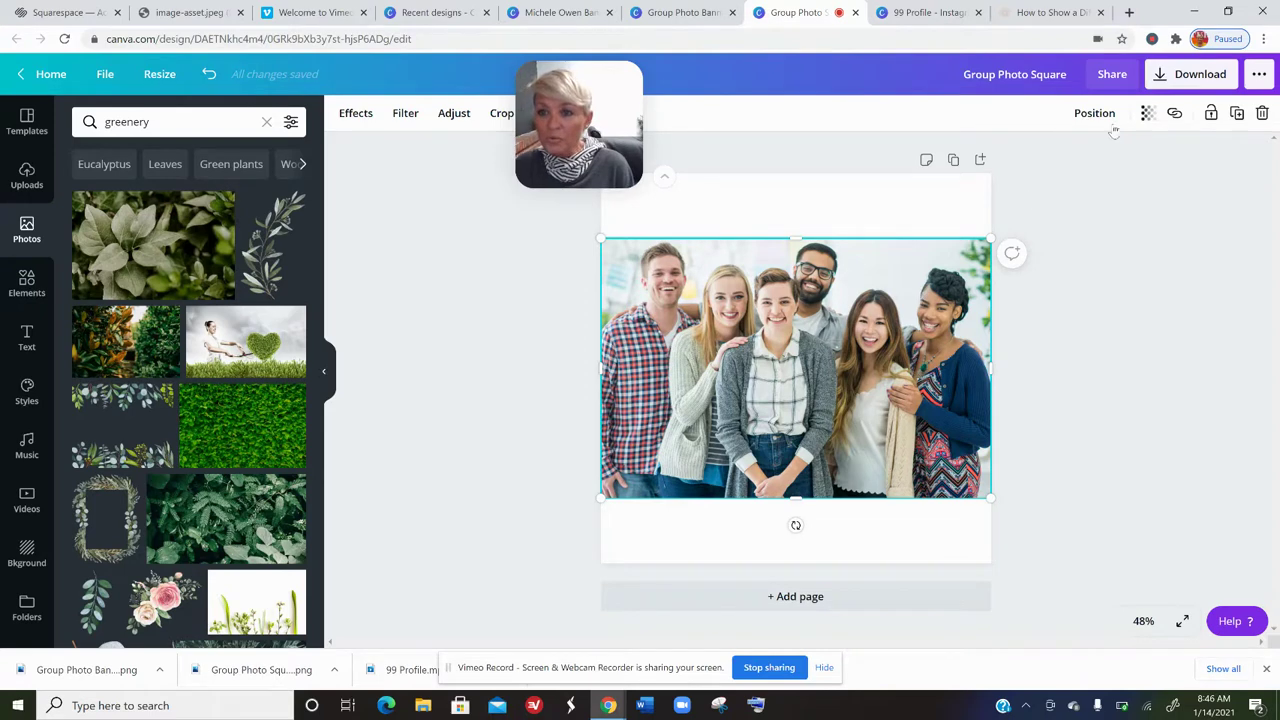
{"action": "left_click", "coordinate": [1236, 113]}
- Enlarge the duplicated group photo to cover the whole square canvas and send it behind the original photo
{"action": "left_click_drag", "start_coordinate": [768, 420], "coordinate": [761, 335]}
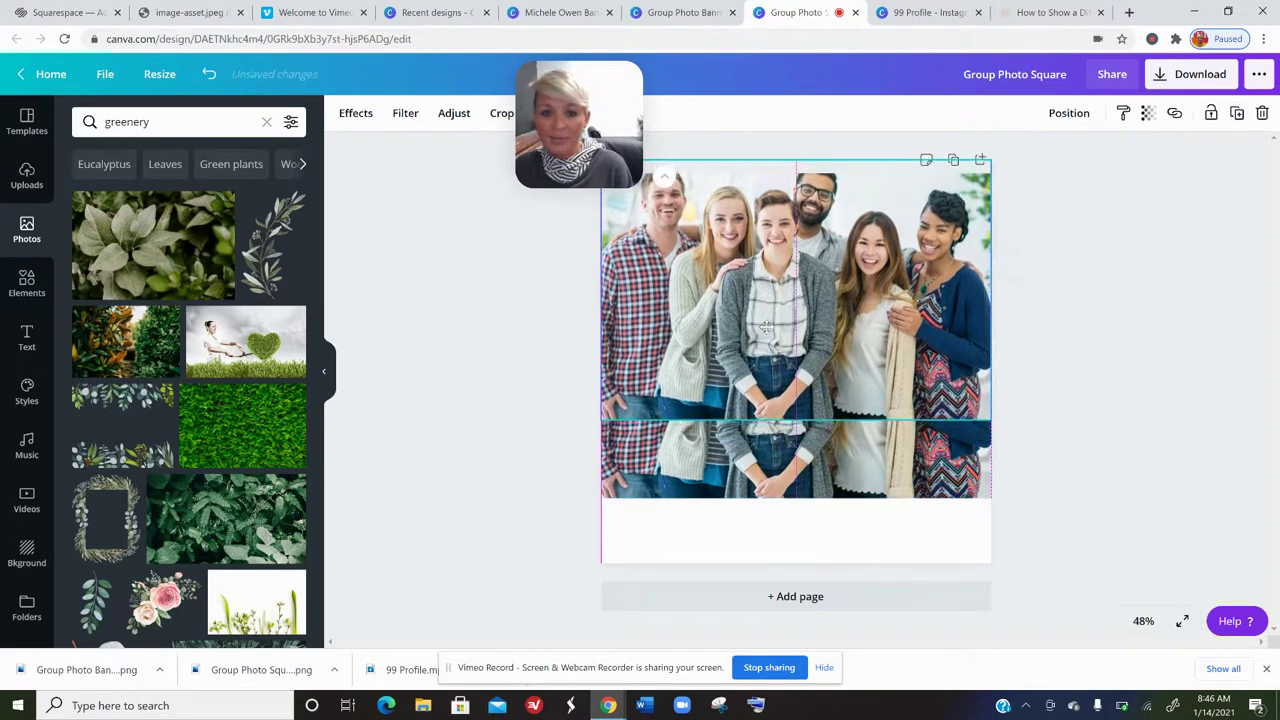
{"action": "left_click_drag", "start_coordinate": [990, 420], "coordinate": [1205, 563]}
{"action": "left_click_drag", "start_coordinate": [815, 497], "coordinate": [811, 499]}
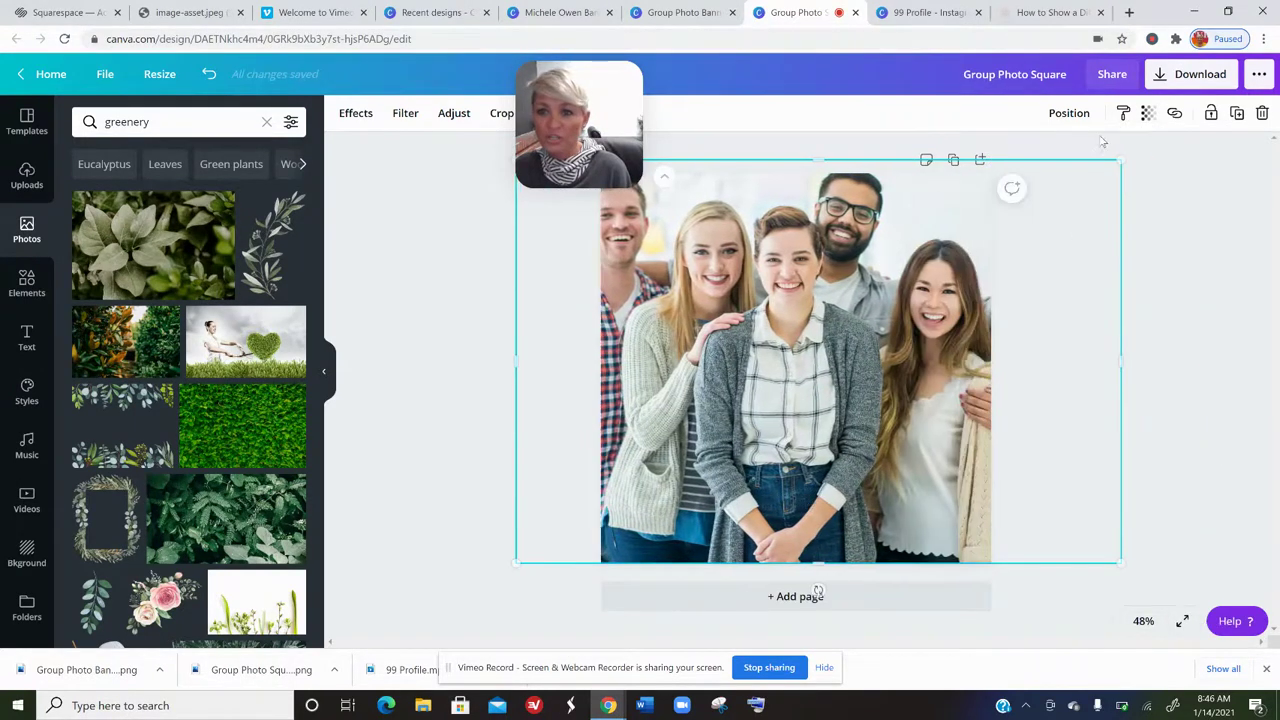
{"action": "left_click", "coordinate": [1069, 113]}
{"action": "left_click", "coordinate": [1017, 158]}
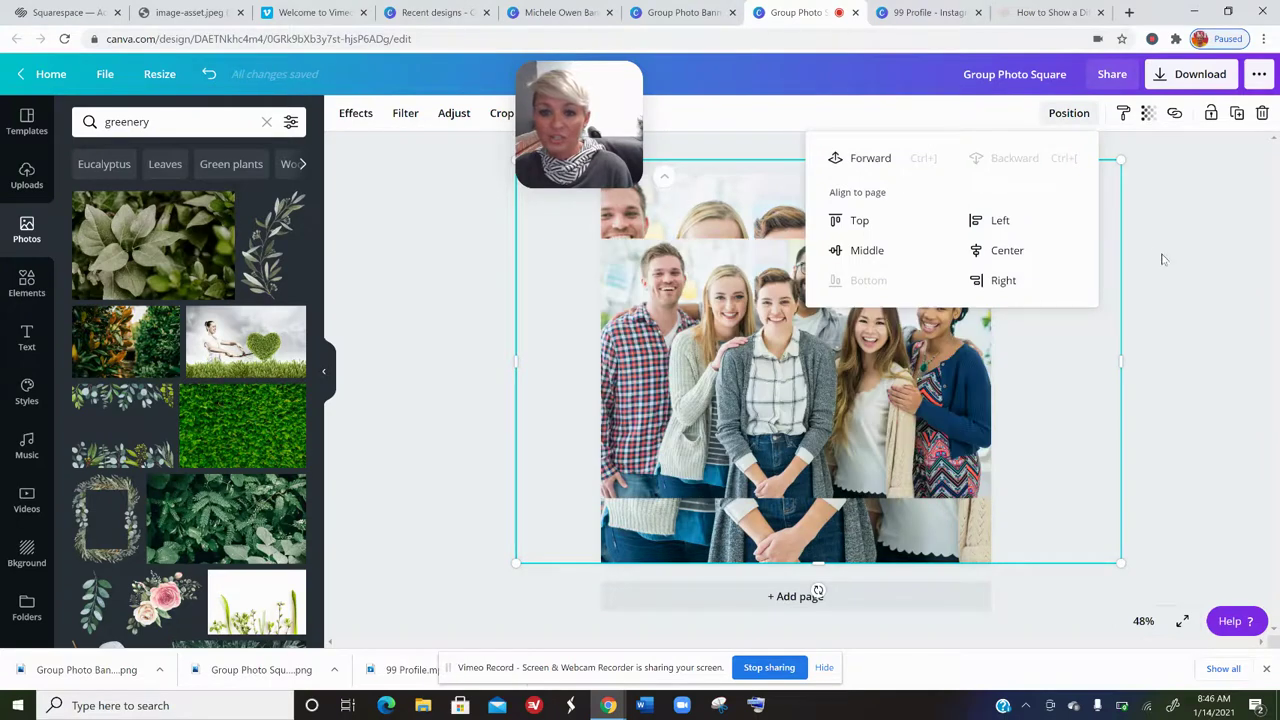
{"action": "left_click", "coordinate": [1183, 277]}
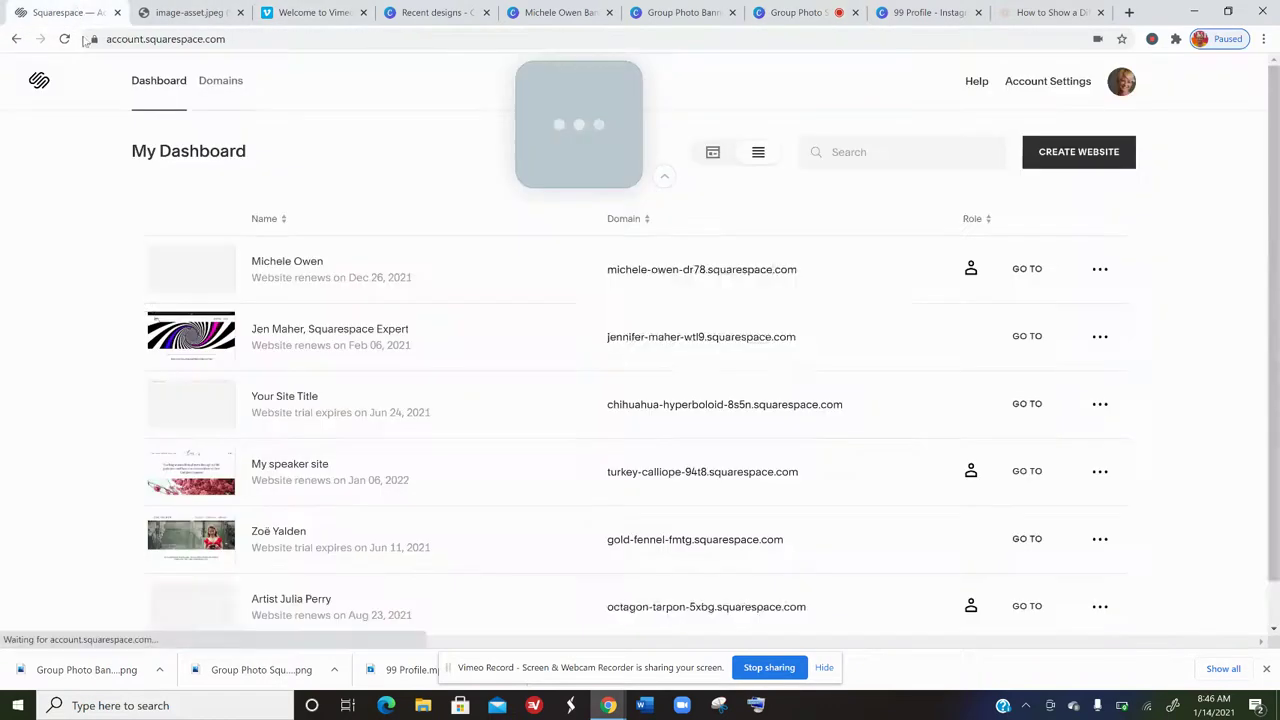
- Open the photographer's trial site from the Squarespace dashboard and examine the Womenpreneurs section's blurred banner image in the image editor
{"action": "left_click", "coordinate": [62, 12]}
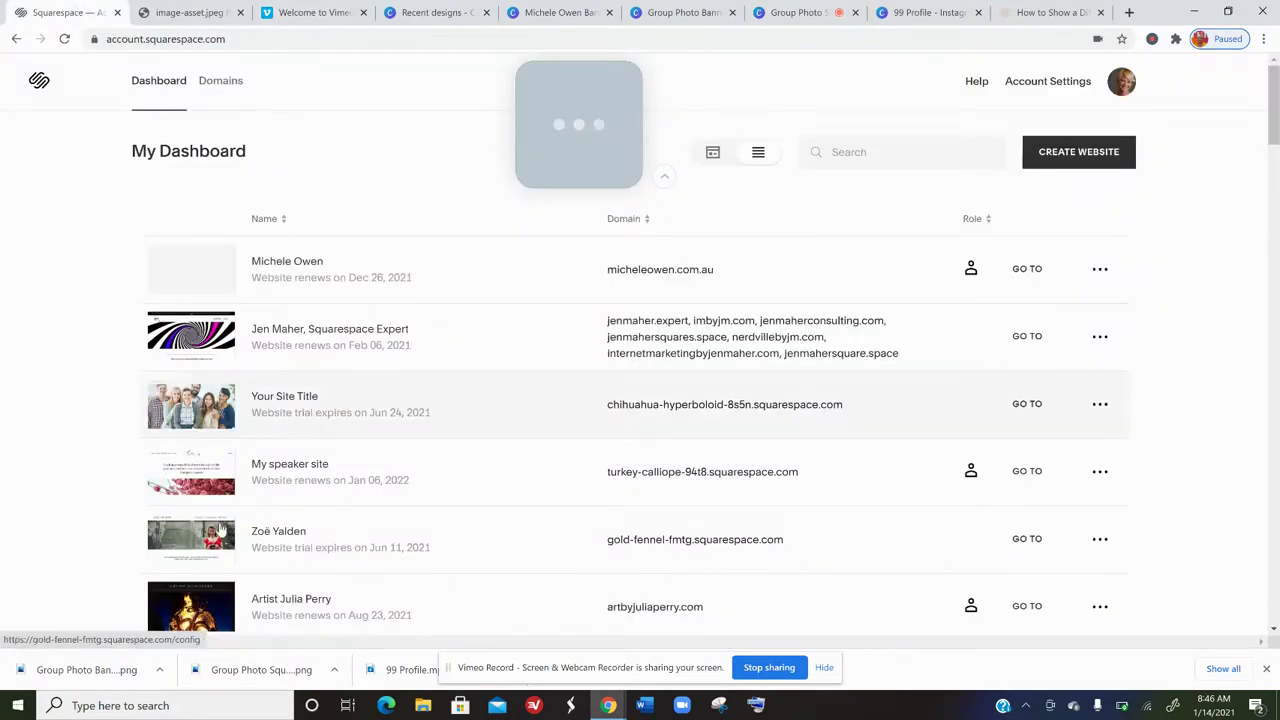
{"action": "left_click", "coordinate": [177, 537]}
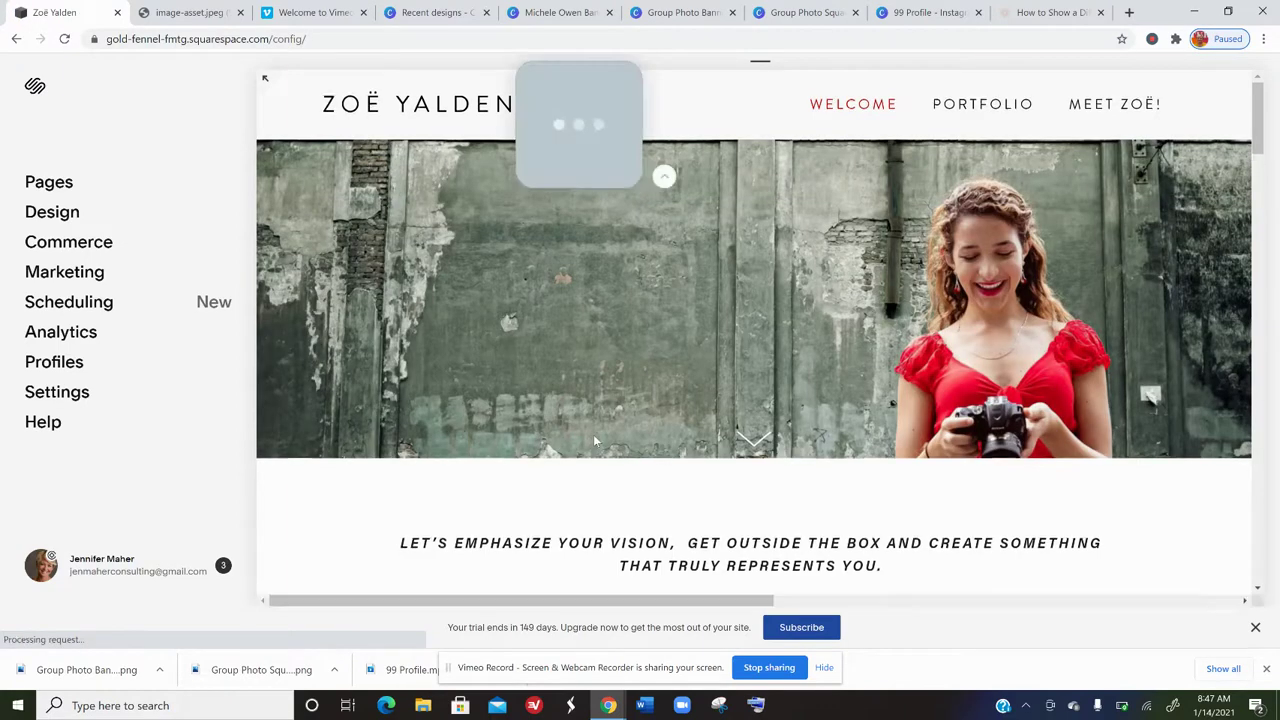
{"action": "scroll", "coordinate": [593, 434], "scroll_direction": "down", "scroll_amount": 4}
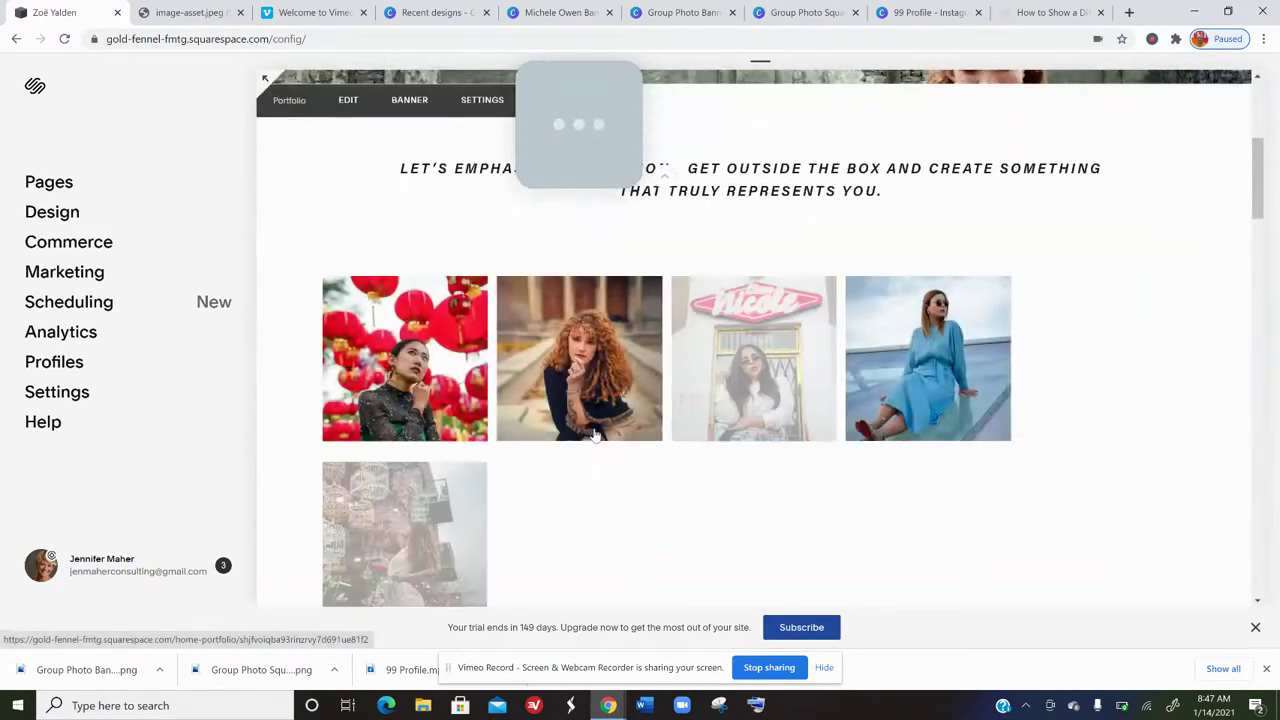
{"action": "scroll", "coordinate": [593, 434], "scroll_direction": "down", "scroll_amount": 6}
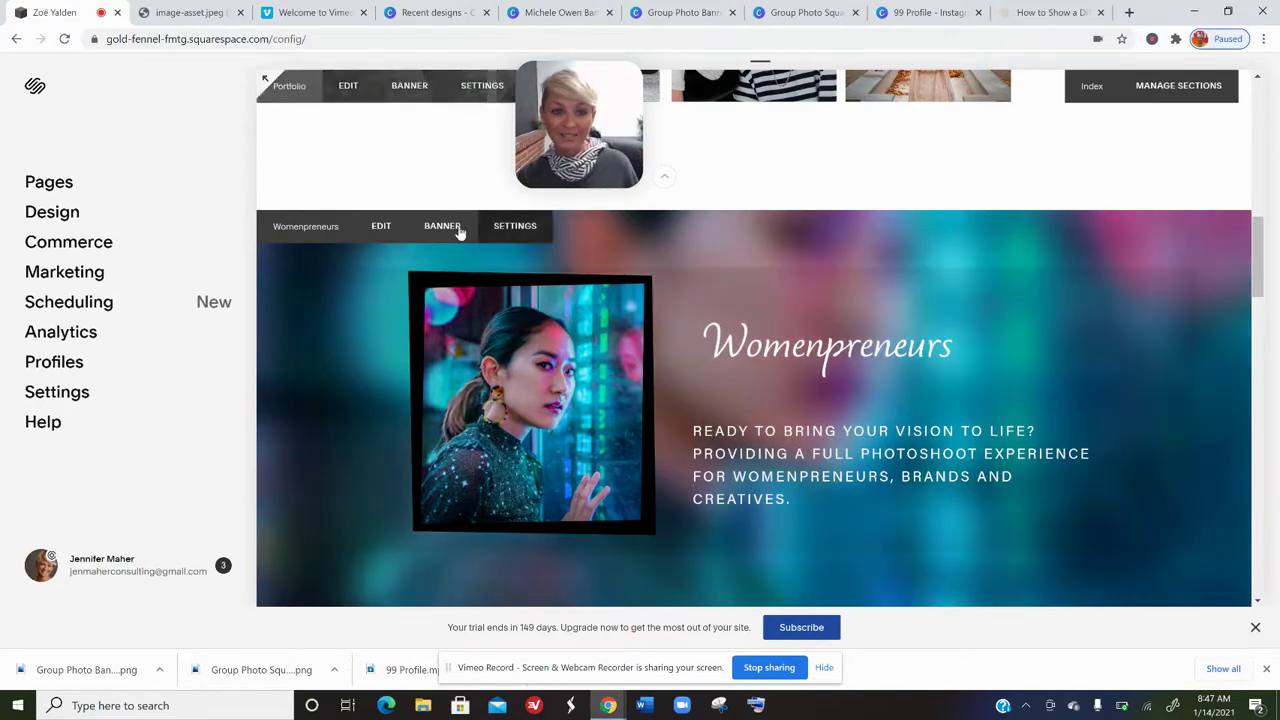
{"action": "left_click", "coordinate": [457, 228]}
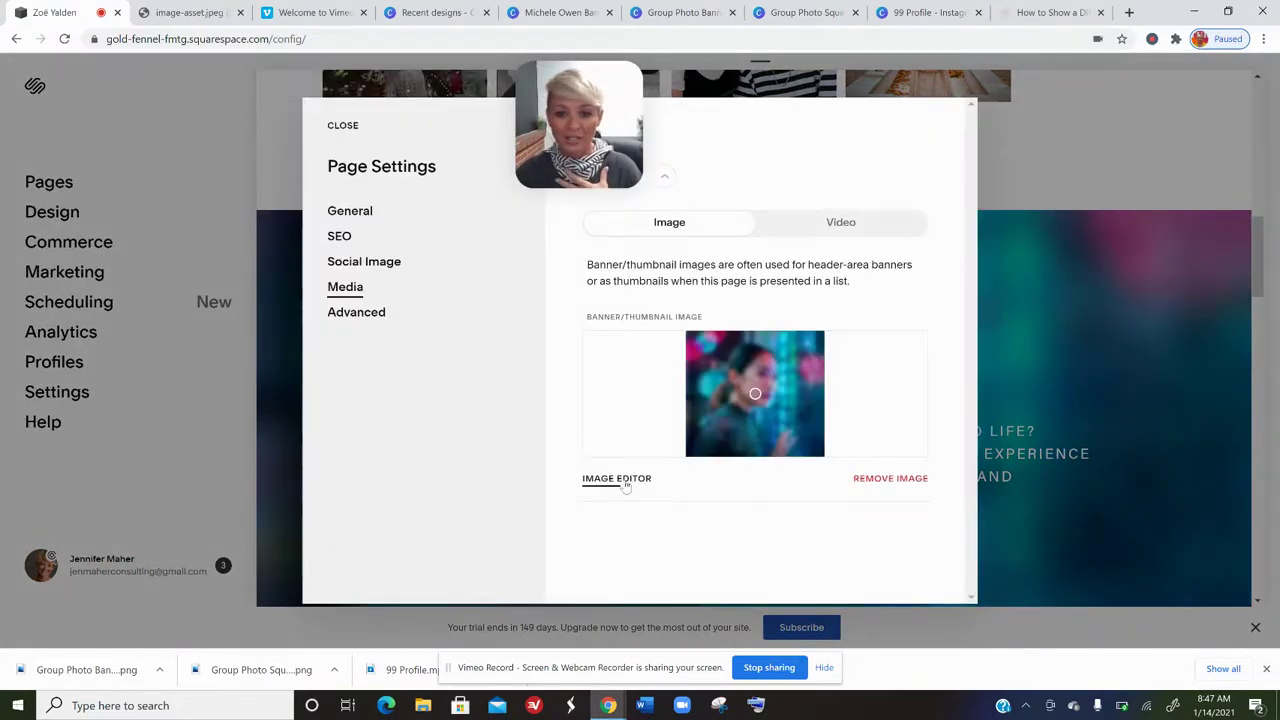
{"action": "left_click", "coordinate": [619, 482]}
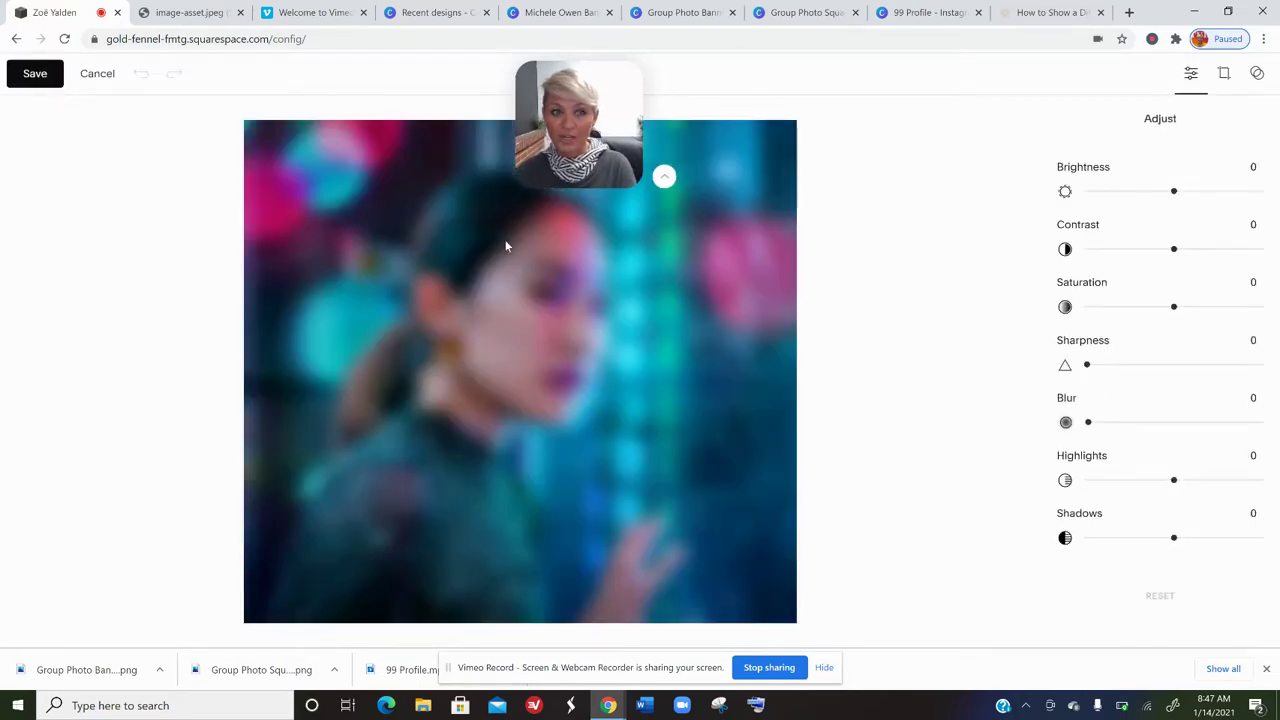
{"action": "left_click", "coordinate": [104, 73]}
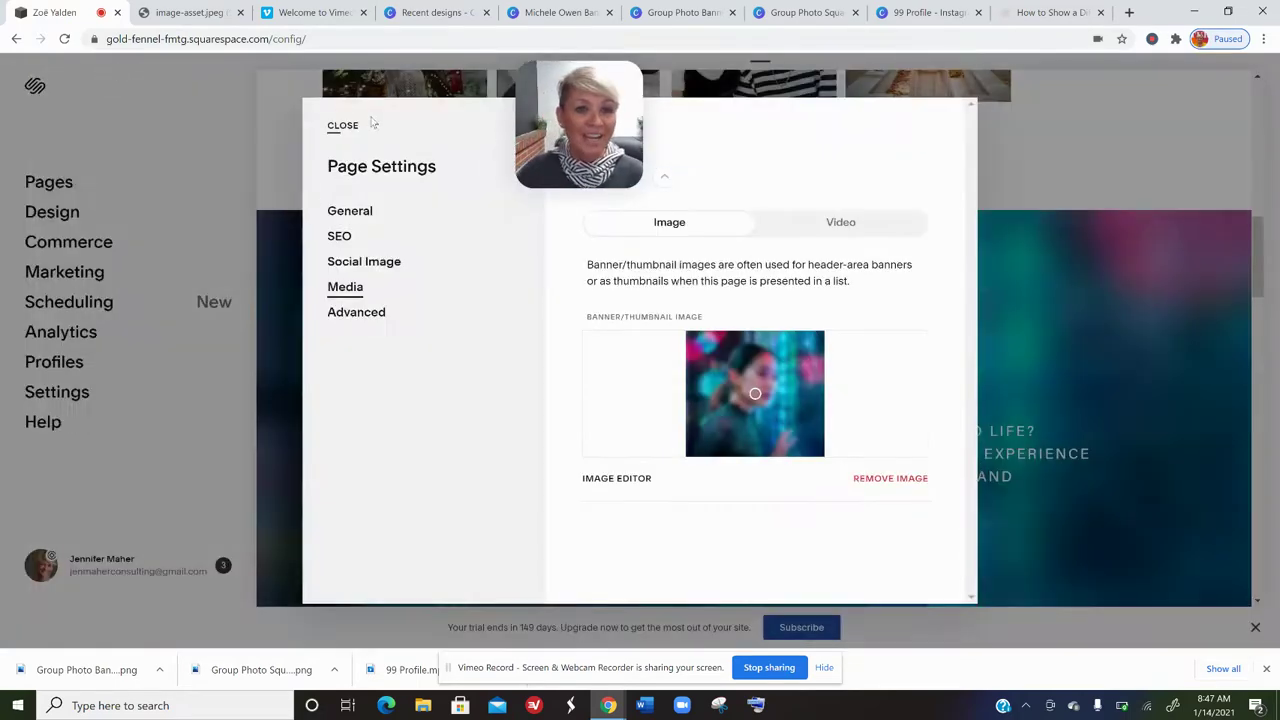
{"action": "left_click", "coordinate": [342, 126]}
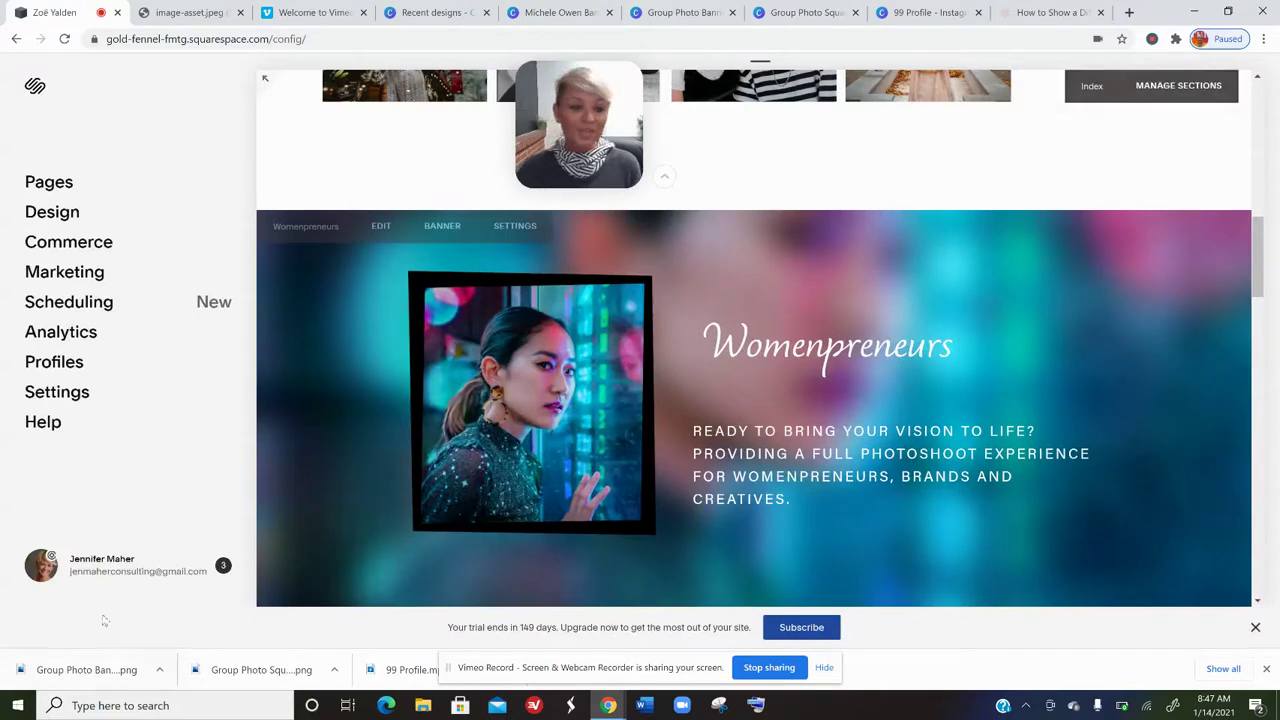
- Return to the account dashboard, open the Squarespace Expert site with the spiral banner, and dismiss the battery warning
{"action": "left_click", "coordinate": [105, 571]}
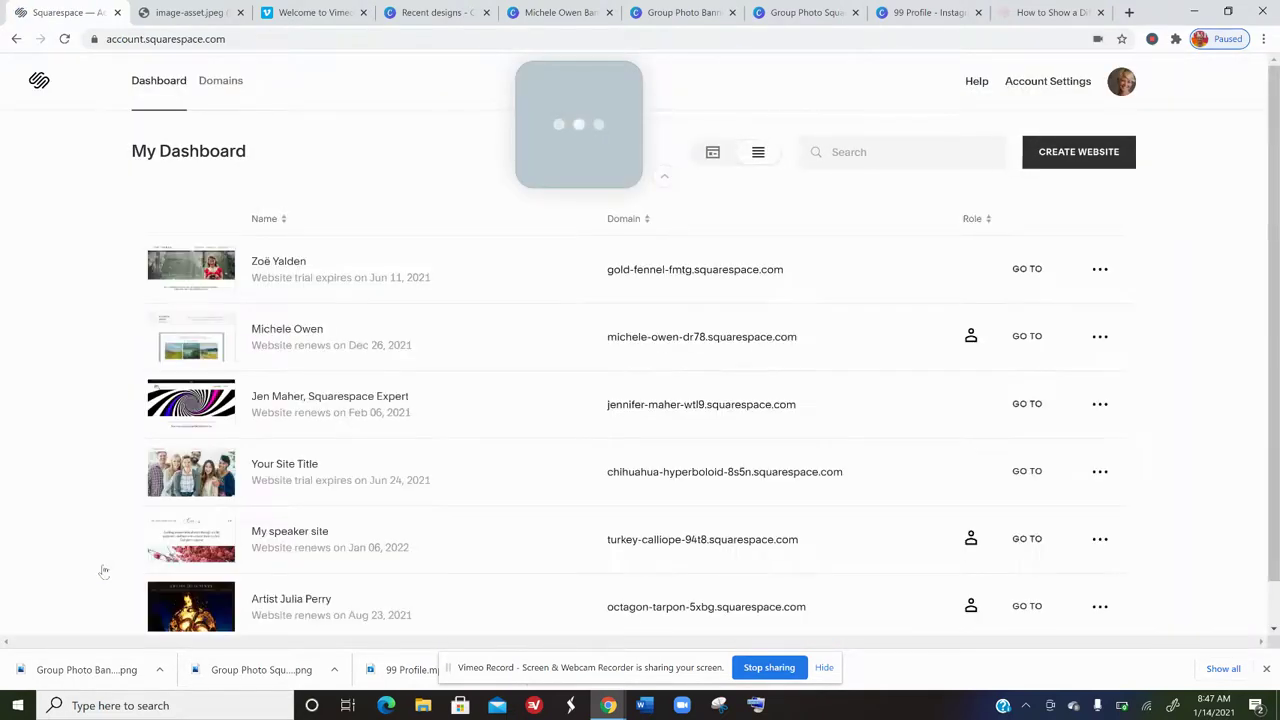
{"action": "left_click", "coordinate": [206, 401]}
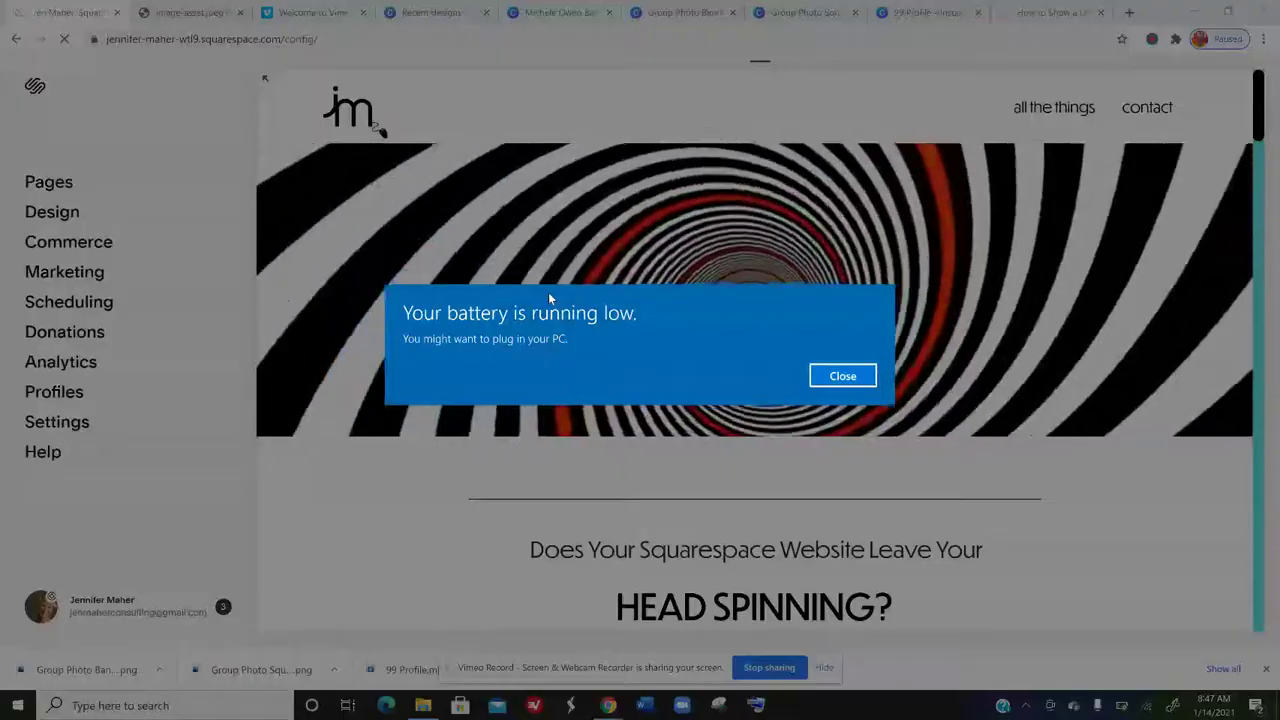
{"action": "left_click", "coordinate": [843, 376]}
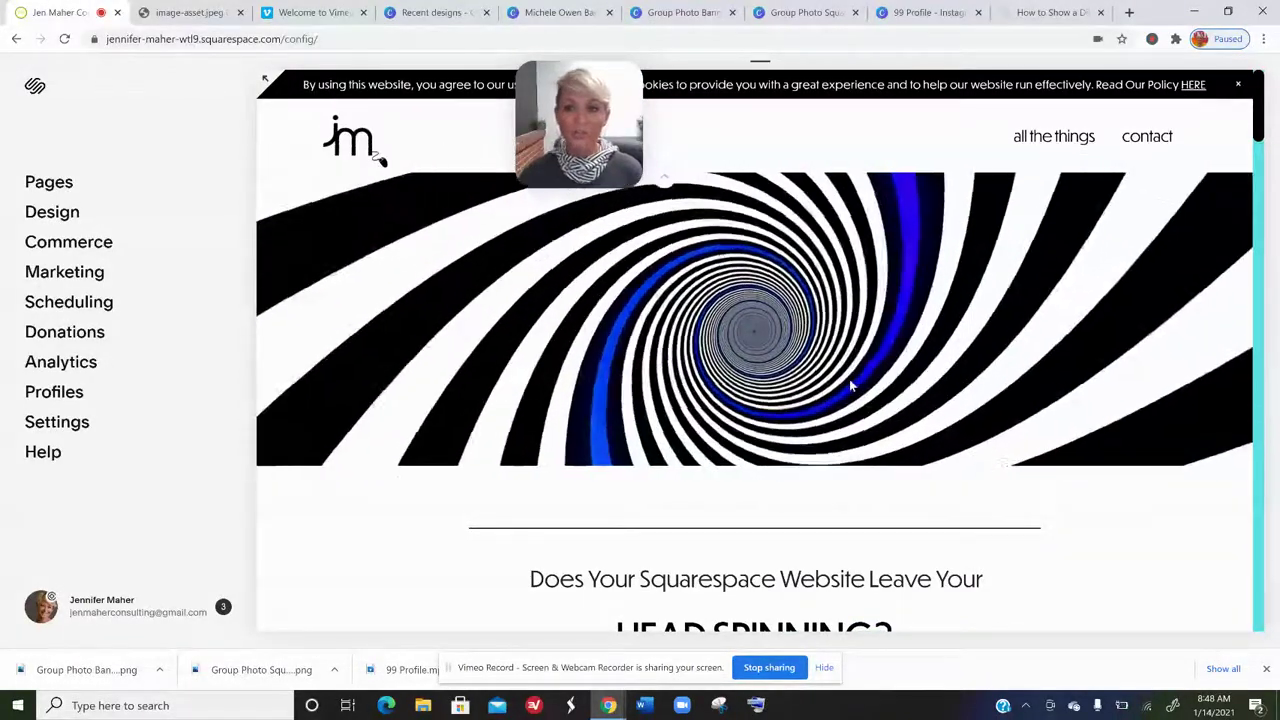
- Examine the Dizzy Banner's media settings, including its video URL, preview, filter, and mobile fallback image
{"action": "mouse_move", "coordinate": [301, 349]}
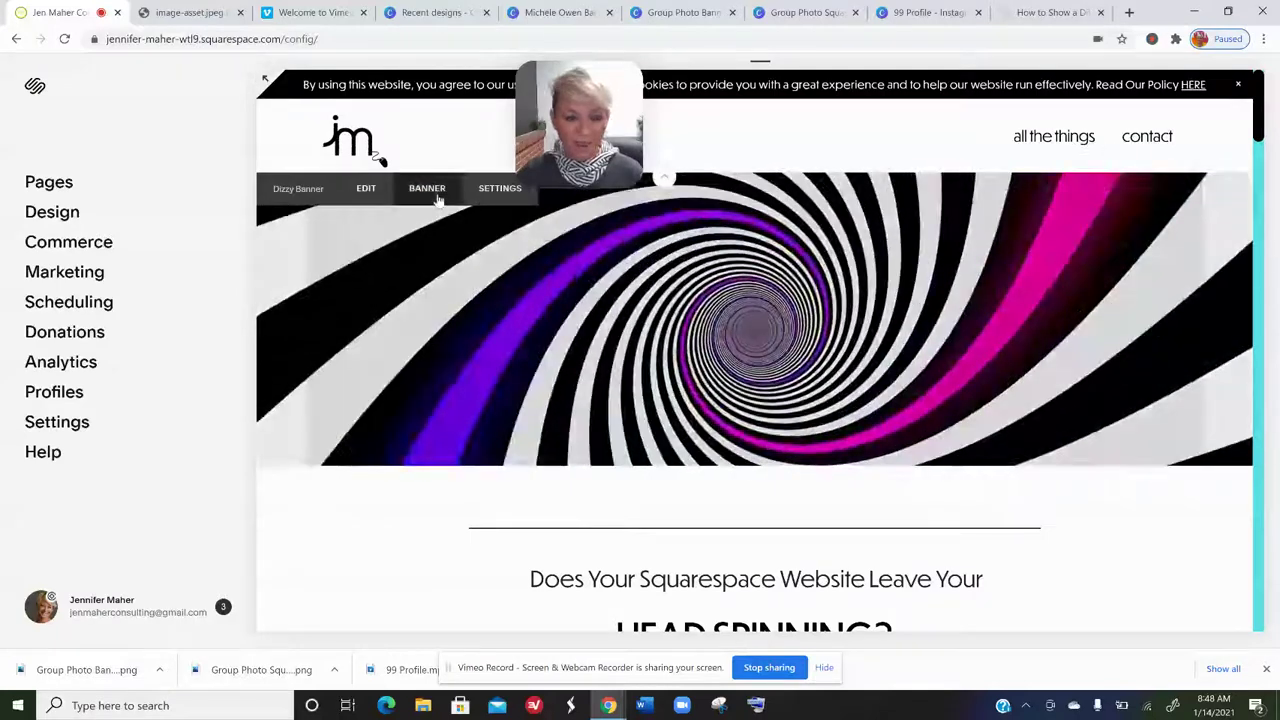
{"action": "left_click", "coordinate": [427, 189]}
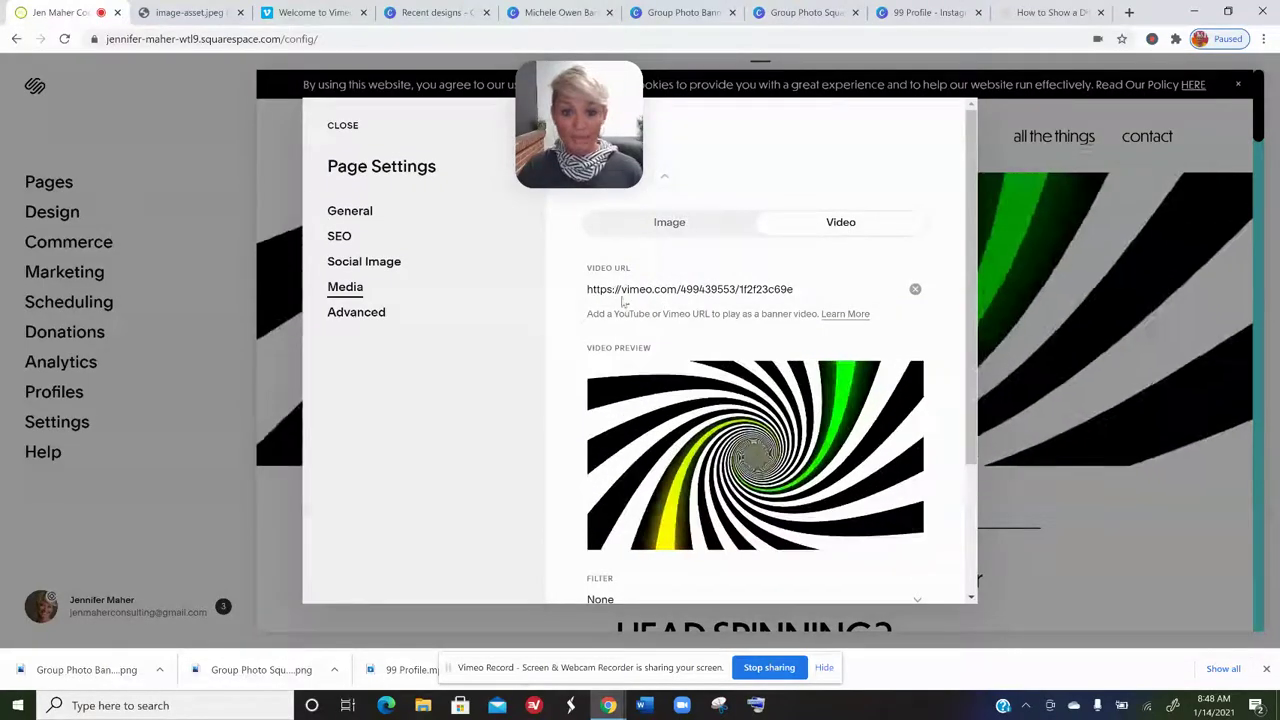
{"action": "scroll", "coordinate": [771, 343], "scroll_direction": "down", "scroll_amount": 3}
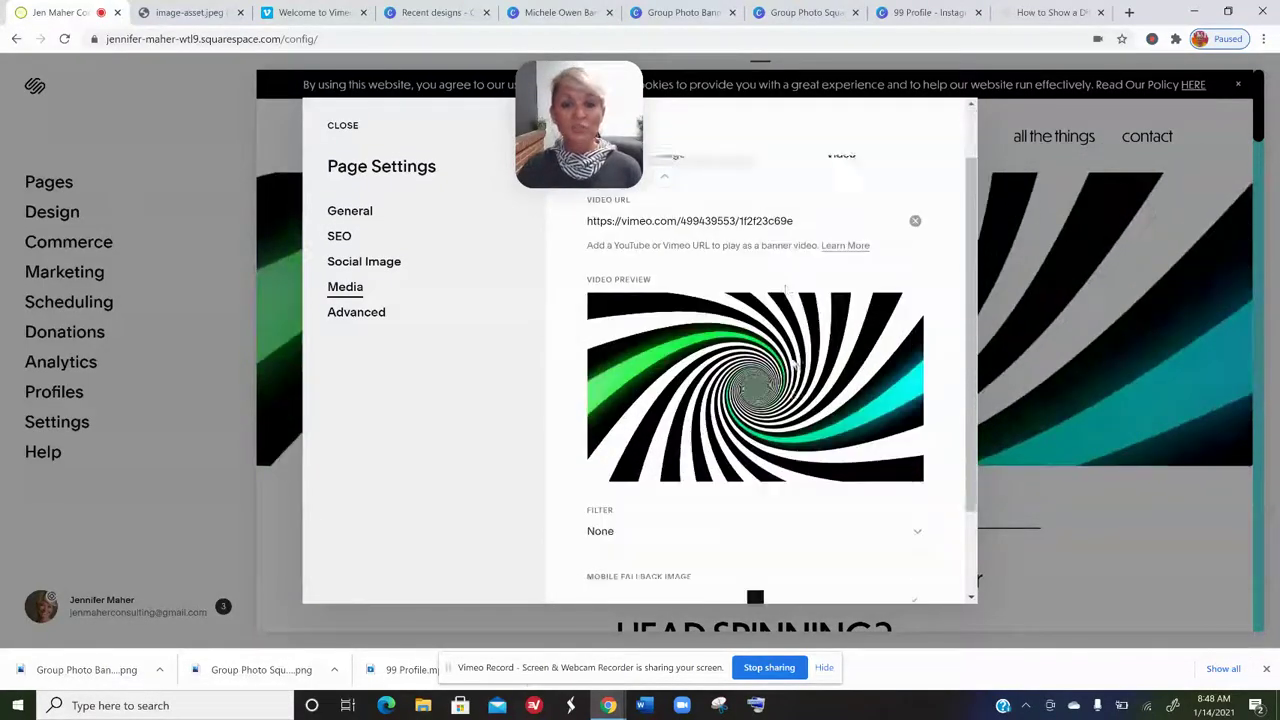
{"action": "scroll", "coordinate": [793, 367], "scroll_direction": "down", "scroll_amount": 2}
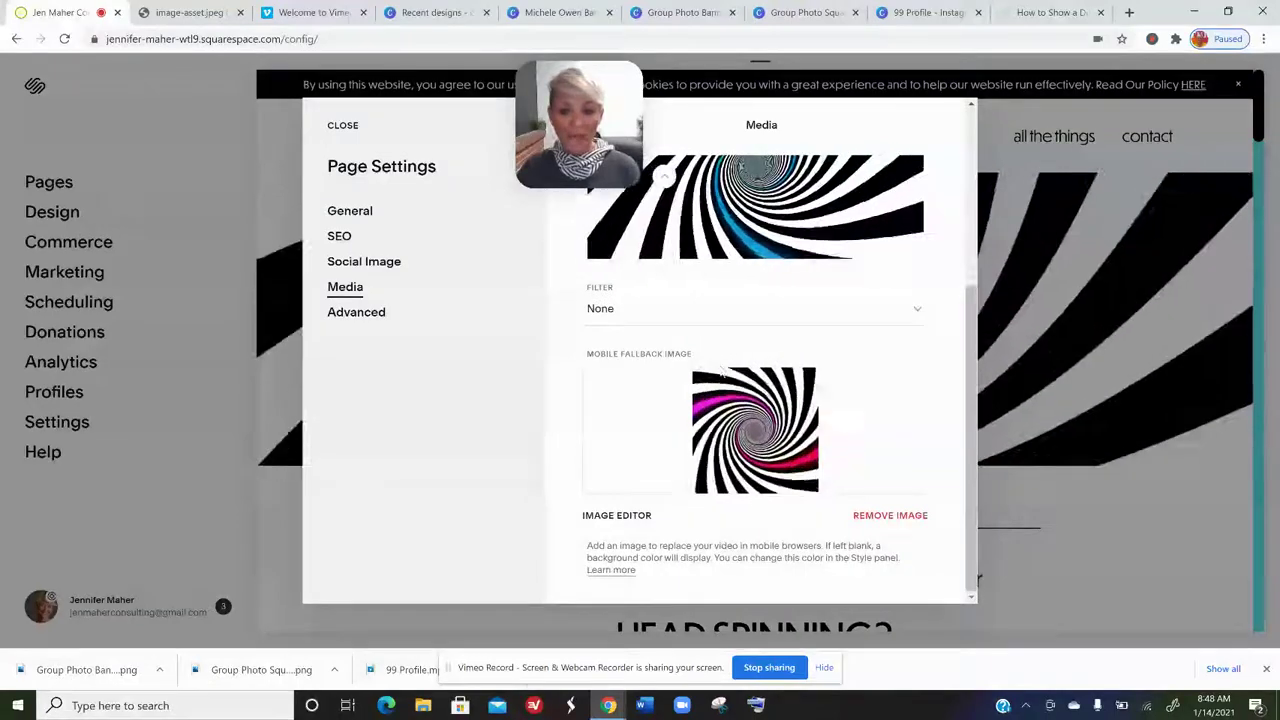
{"action": "scroll", "coordinate": [880, 280], "scroll_direction": "up", "scroll_amount": 5}
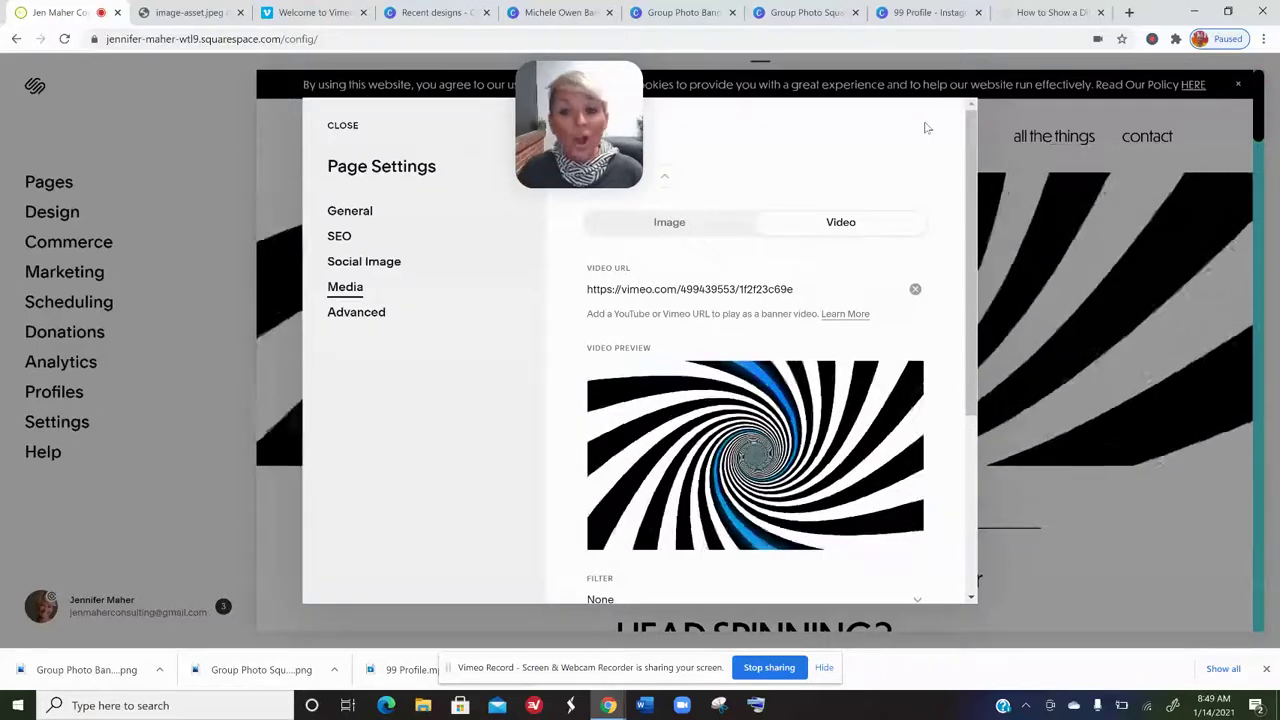
- Switch to Canva, open the square spiral banner design from the recent designs, and display its video's trim timeline
{"action": "left_click", "coordinate": [438, 14]}
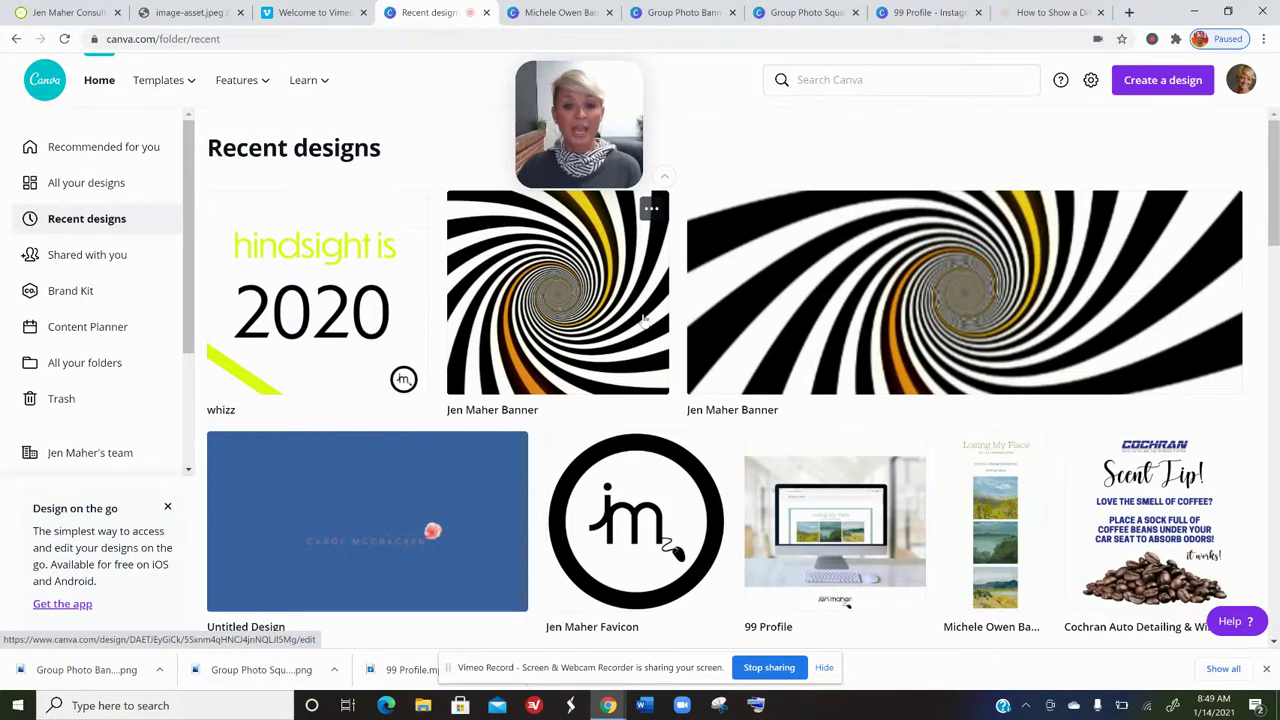
{"action": "left_click", "coordinate": [645, 320]}
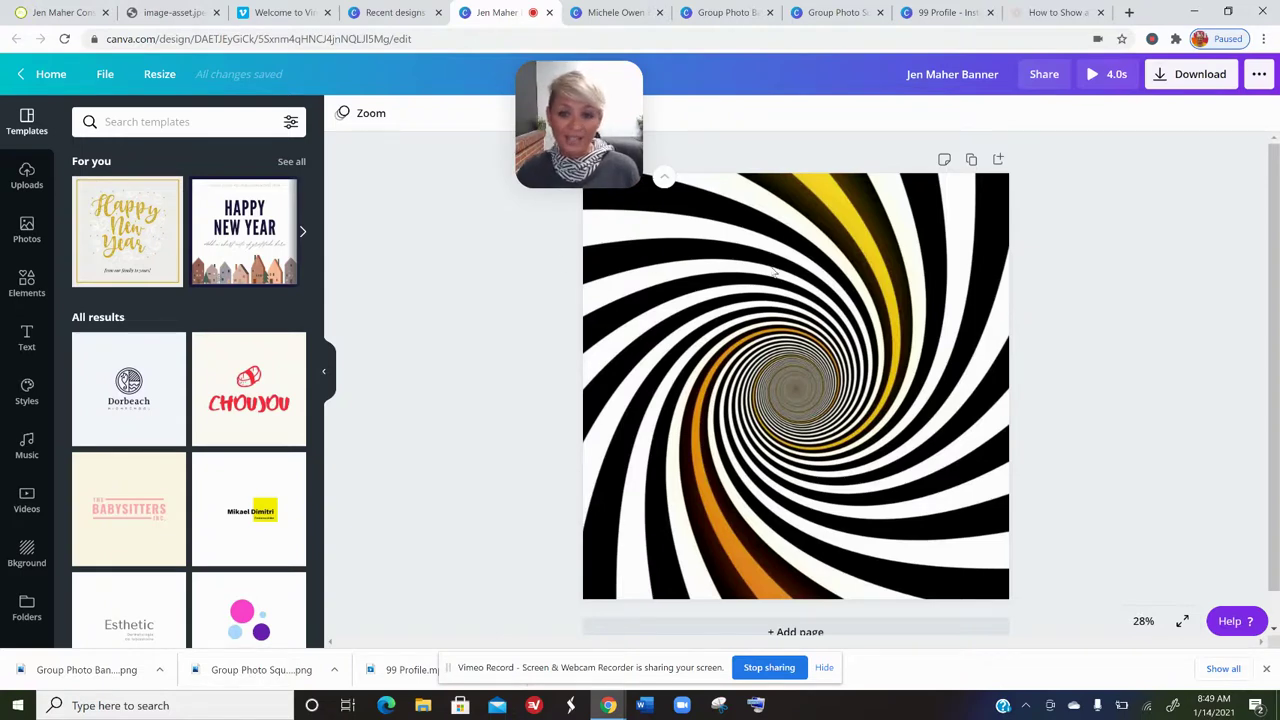
{"action": "left_click", "coordinate": [862, 280]}
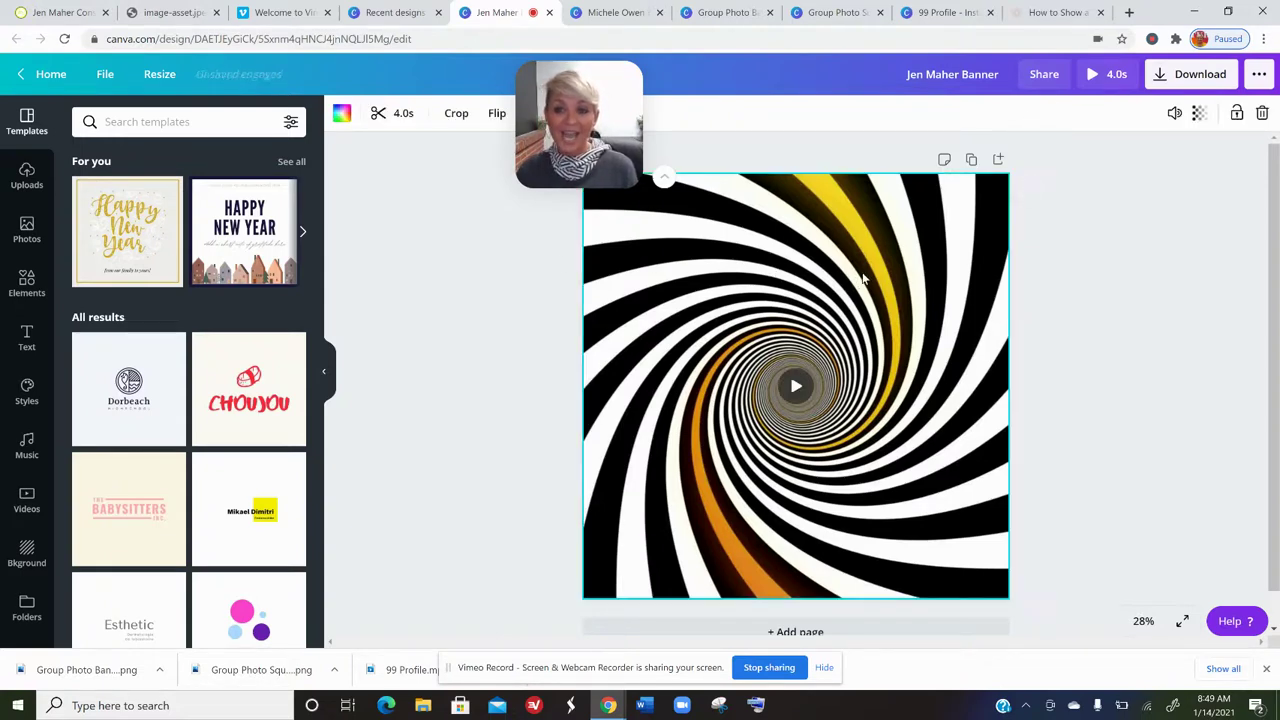
{"action": "left_click", "coordinate": [392, 115]}
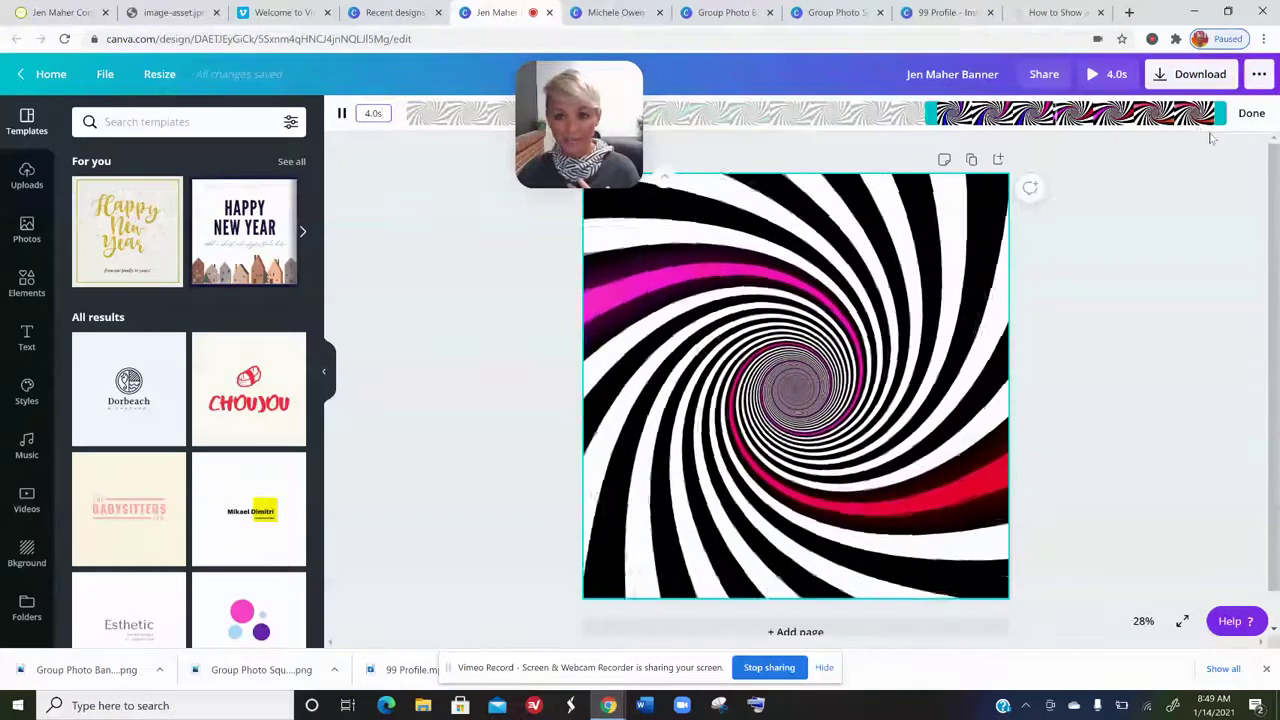
- Examine the download file types offered for the square banner, including MP4 Video and GIF, without downloading it
{"action": "left_click", "coordinate": [1165, 76]}
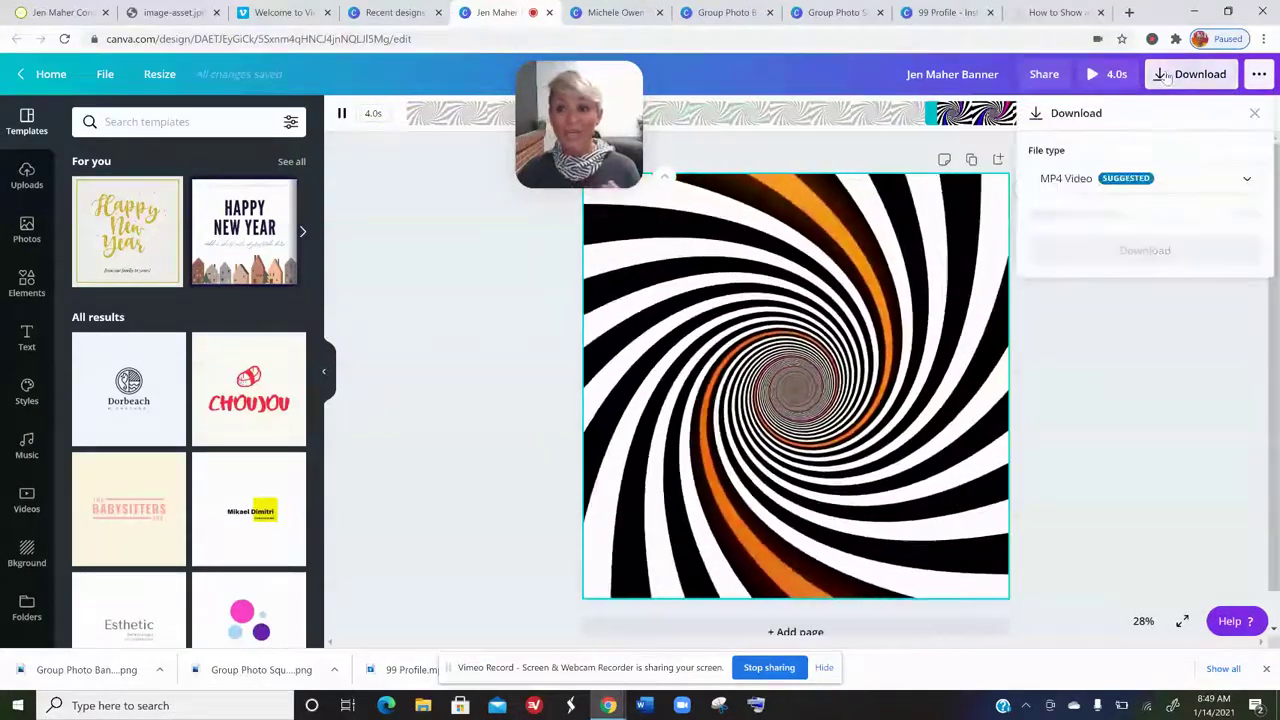
{"action": "left_click", "coordinate": [1083, 182]}
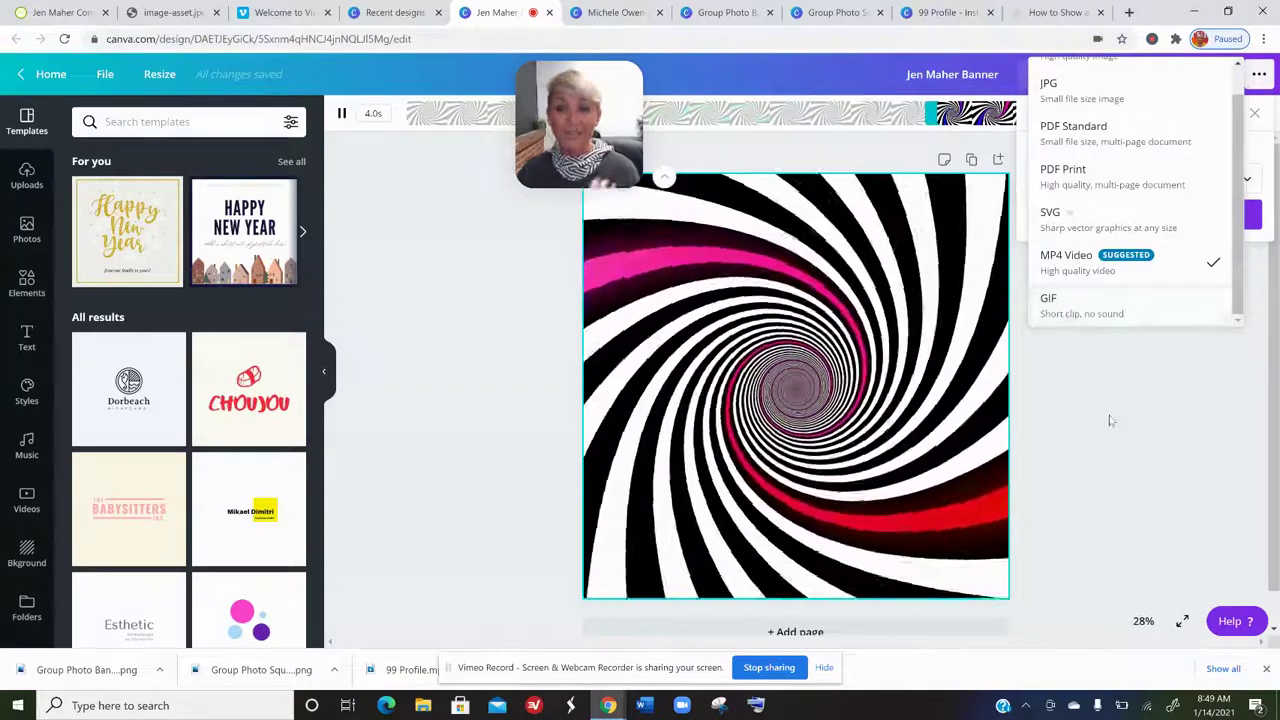
{"action": "left_click", "coordinate": [1110, 421]}
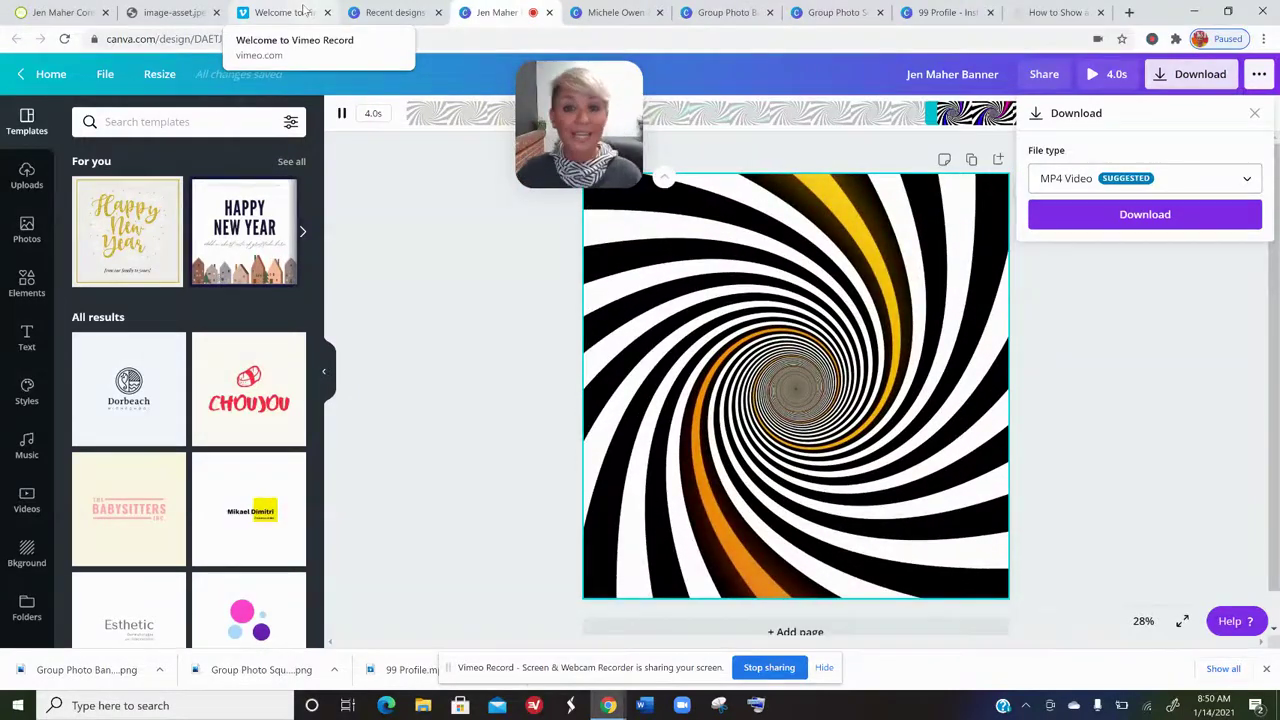
- Close the square banner design and review the mobile fallback image in the Squarespace page's media settings
{"action": "left_click", "coordinate": [549, 12]}
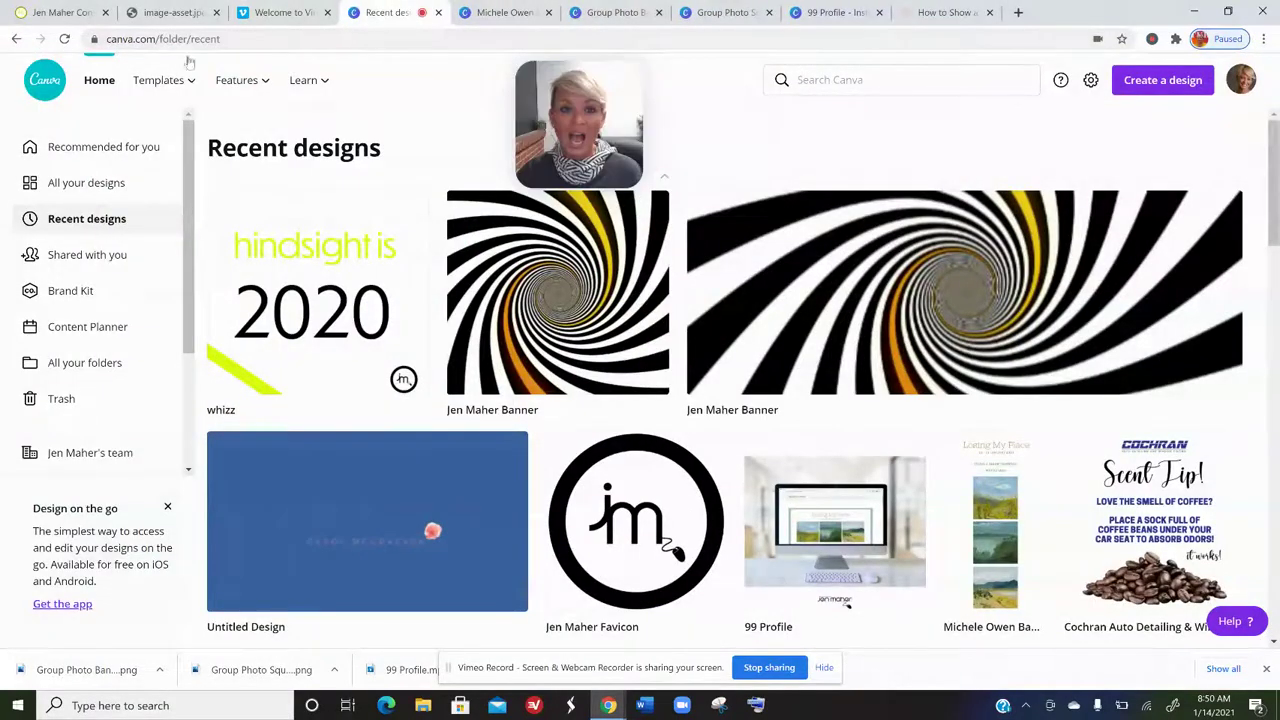
{"action": "left_click", "coordinate": [70, 12]}
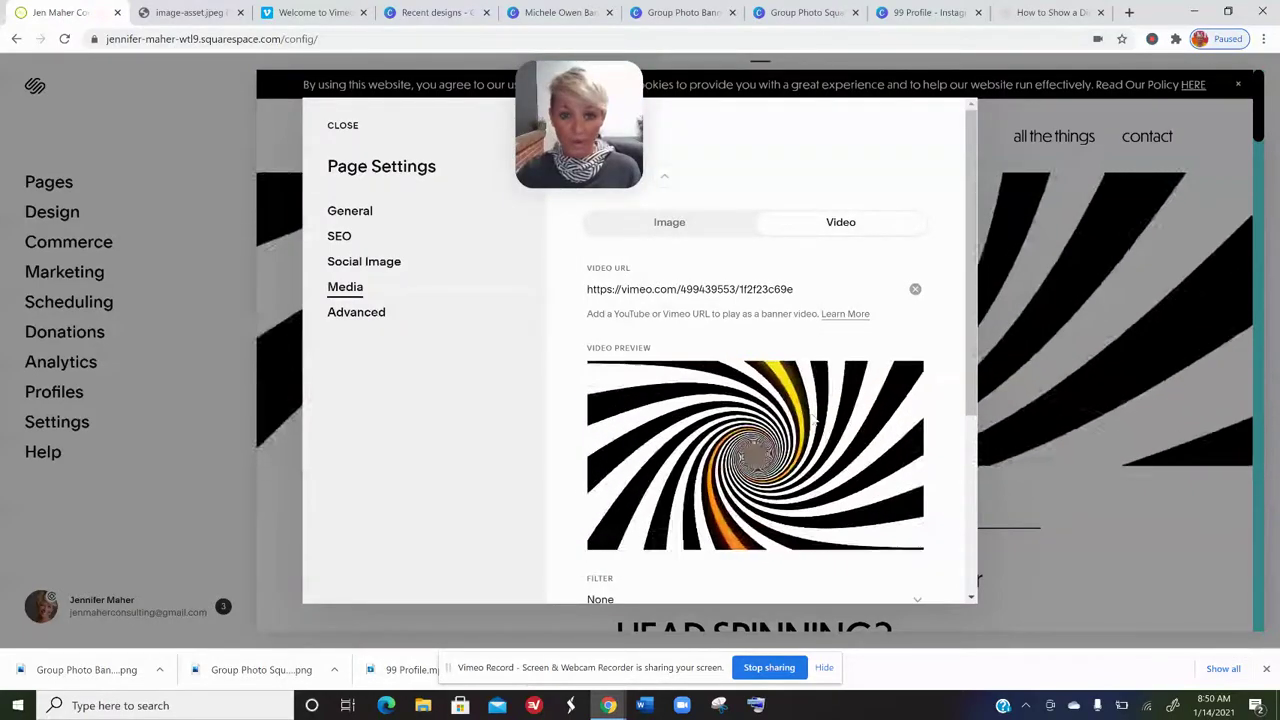
{"action": "scroll", "coordinate": [603, 442], "scroll_direction": "down", "scroll_amount": 3}
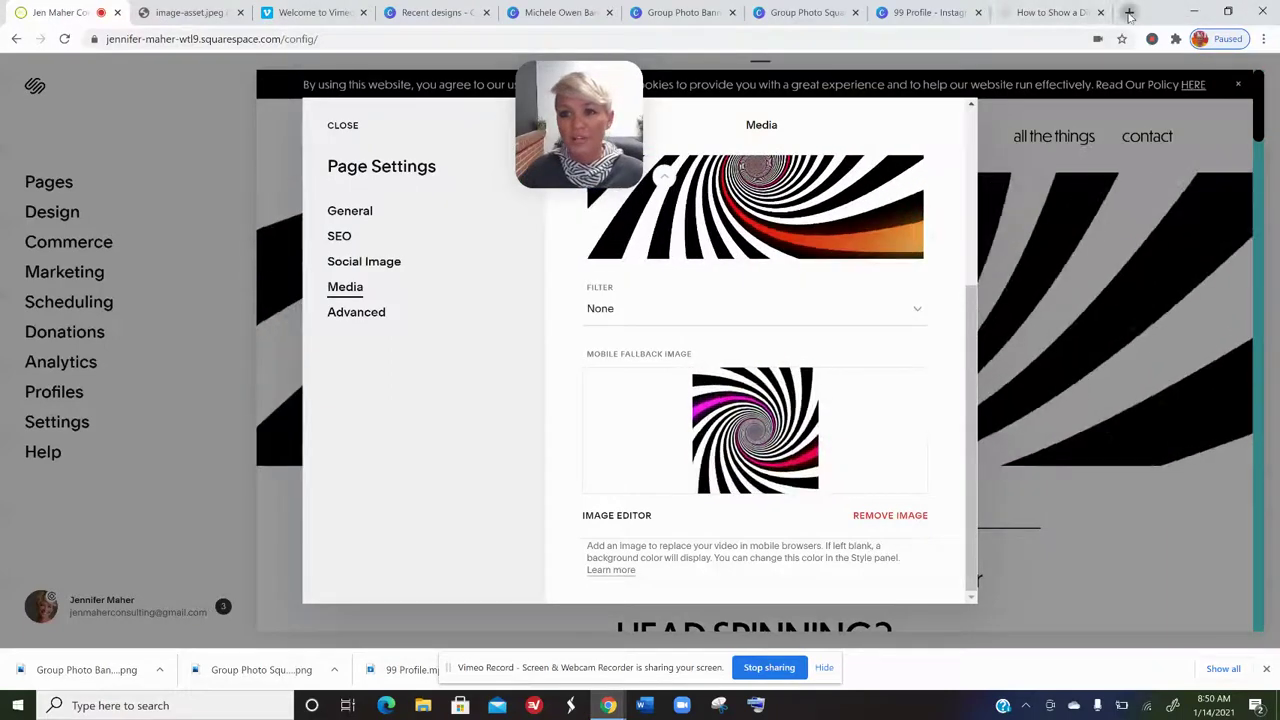
- Open highlandsdetroit.com in a new browser tab and dismiss its closure pop-up to examine the animated home banner
{"action": "left_click", "coordinate": [1129, 14]}
{"action": "type", "text": "highlandsdetroit.com"}
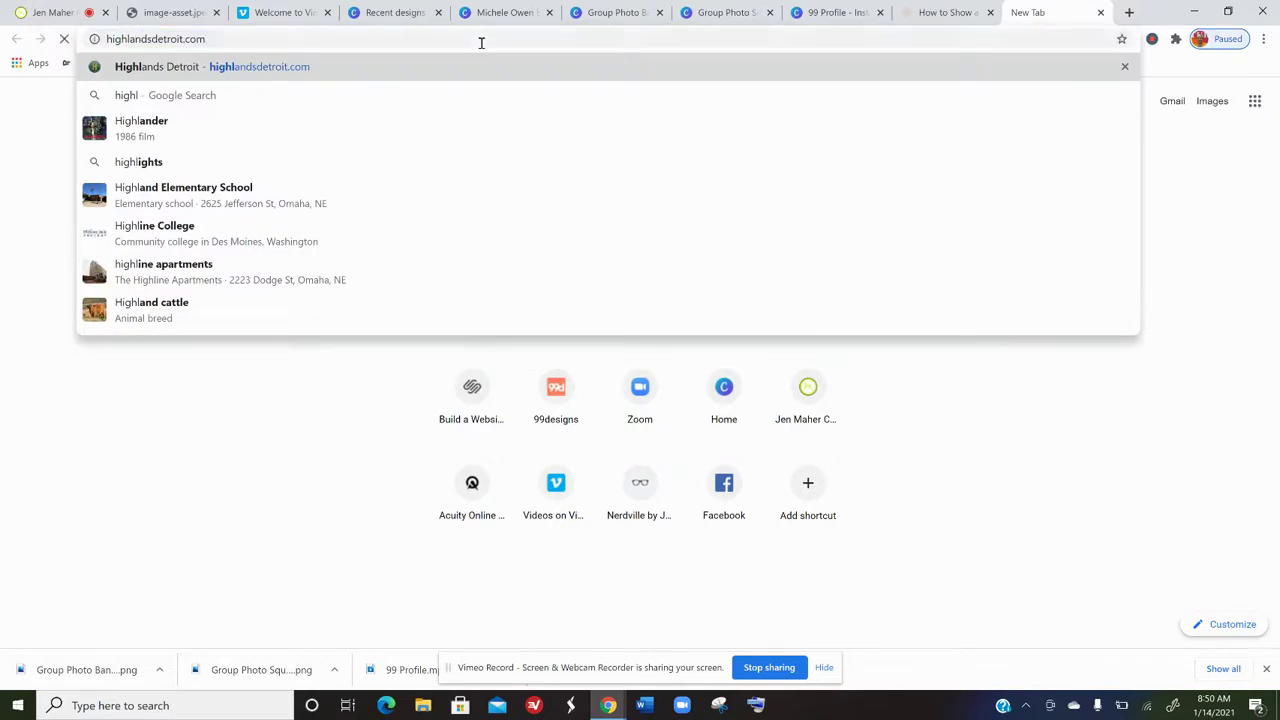
{"action": "key", "text": "Return"}
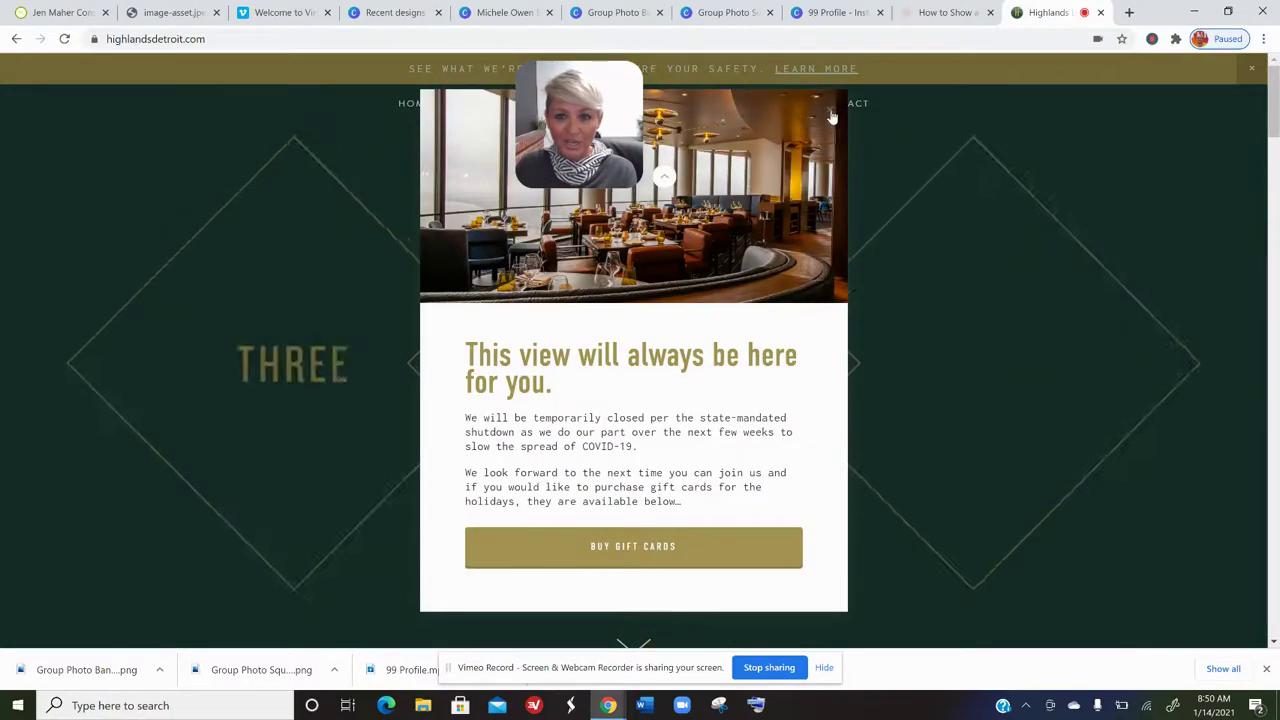
{"action": "left_click", "coordinate": [831, 117]}
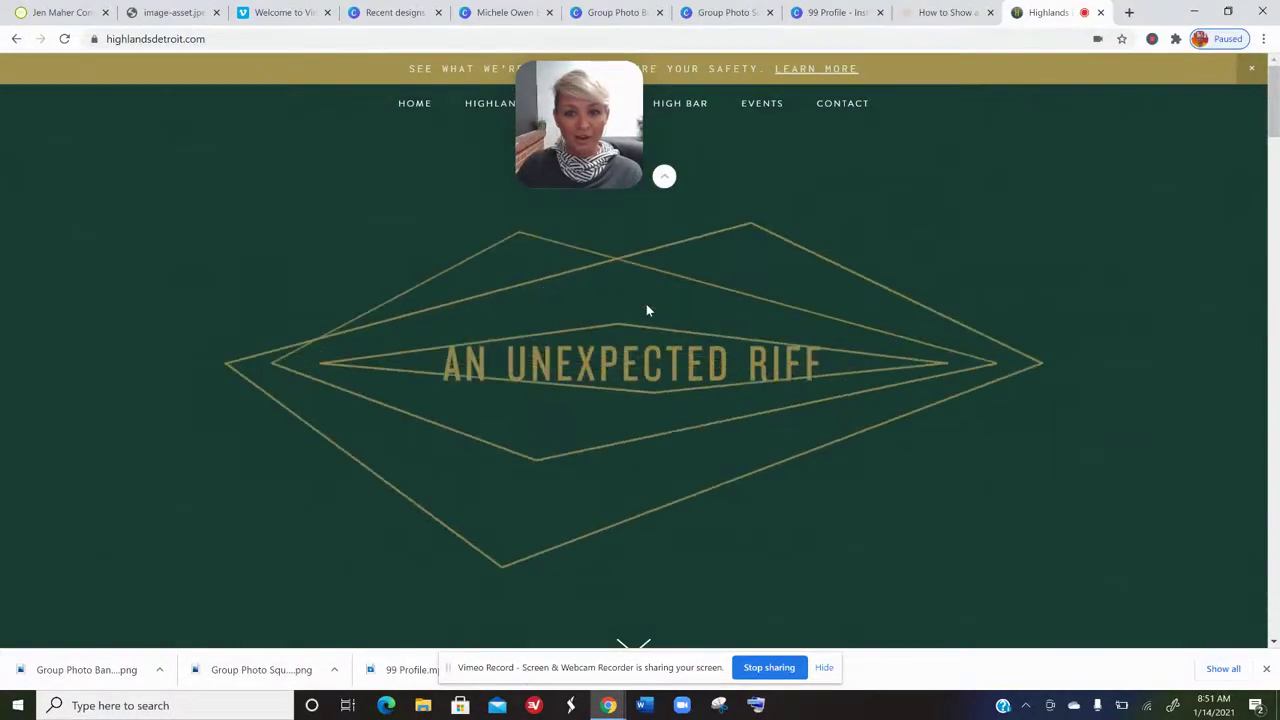
- Close the restaurant site and exit the Squarespace page settings to show the spiral banner on the page
{"action": "left_click", "coordinate": [1101, 13]}
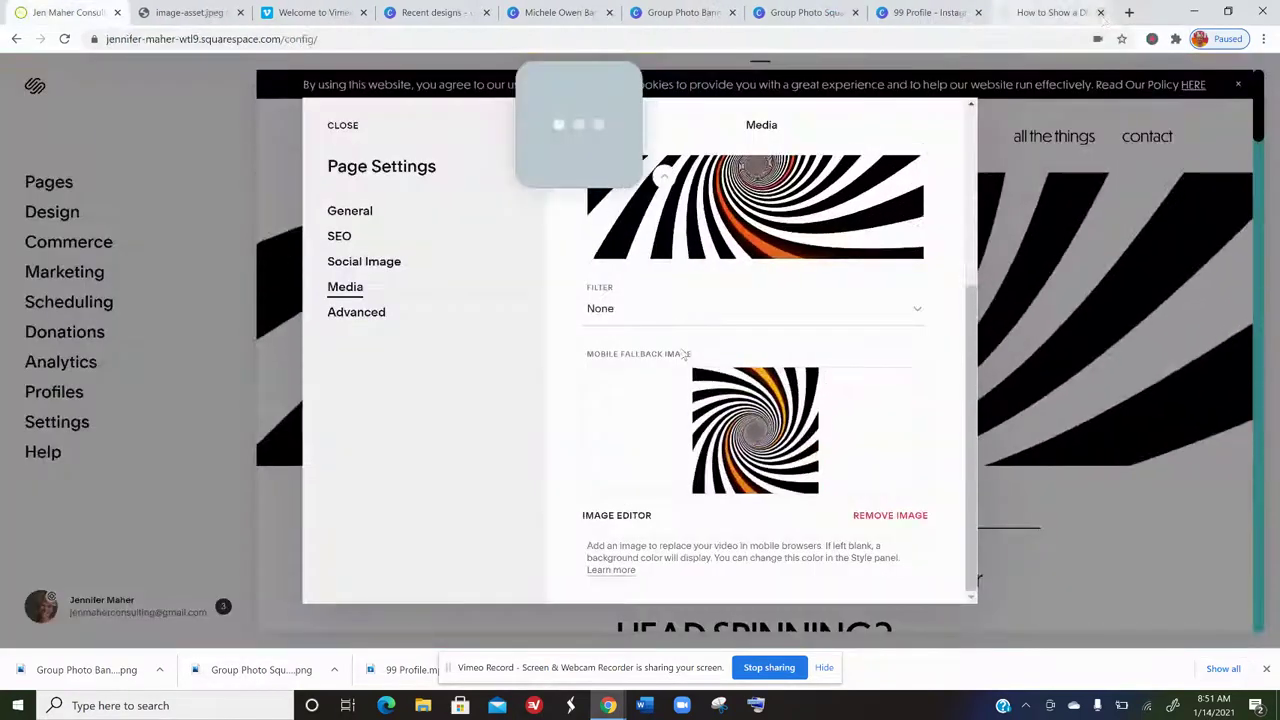
{"action": "left_click", "coordinate": [343, 126]}
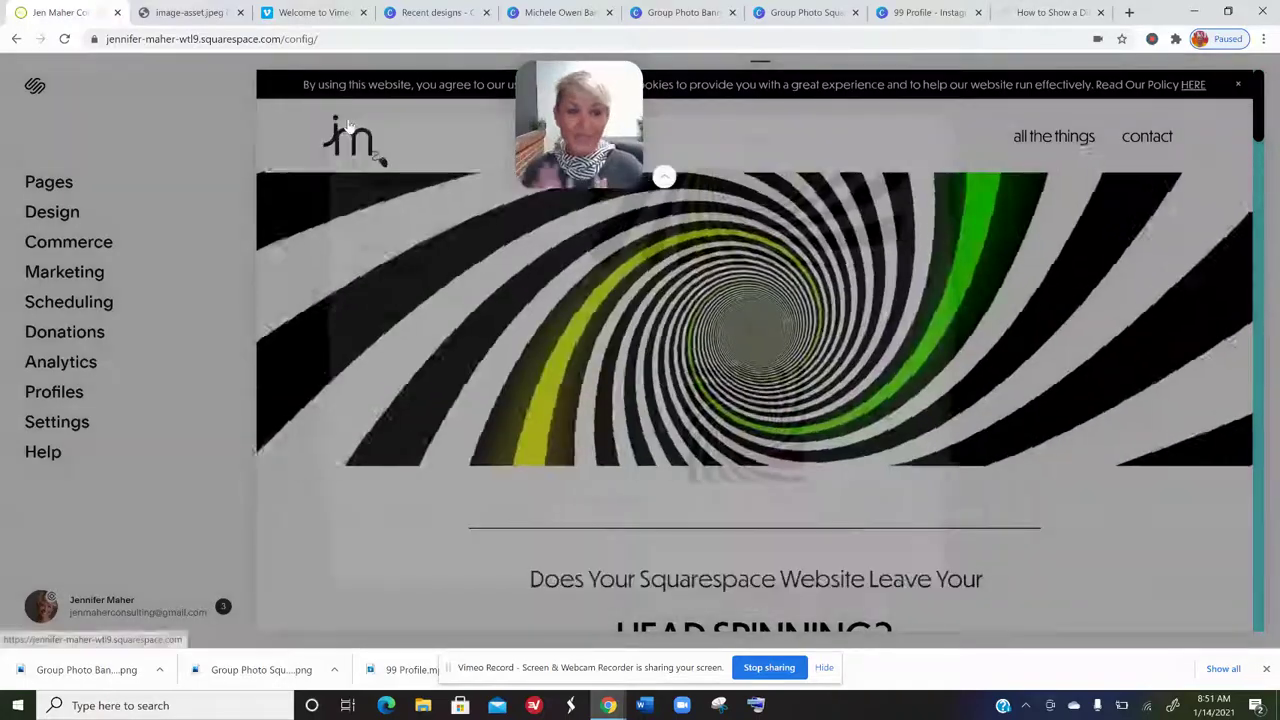